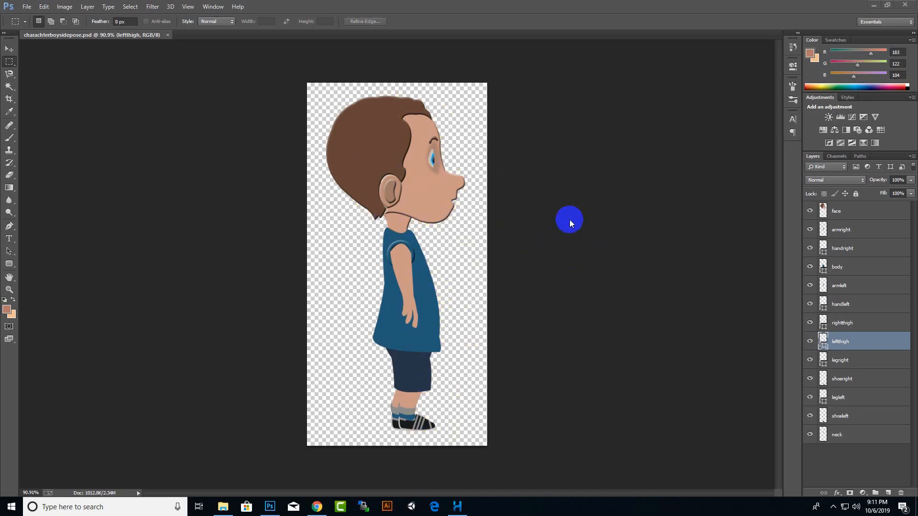
Try moving the face layer independently of the other body parts with the Move tool and undo the move.
{"action": "left_click", "coordinate": [836, 212]}
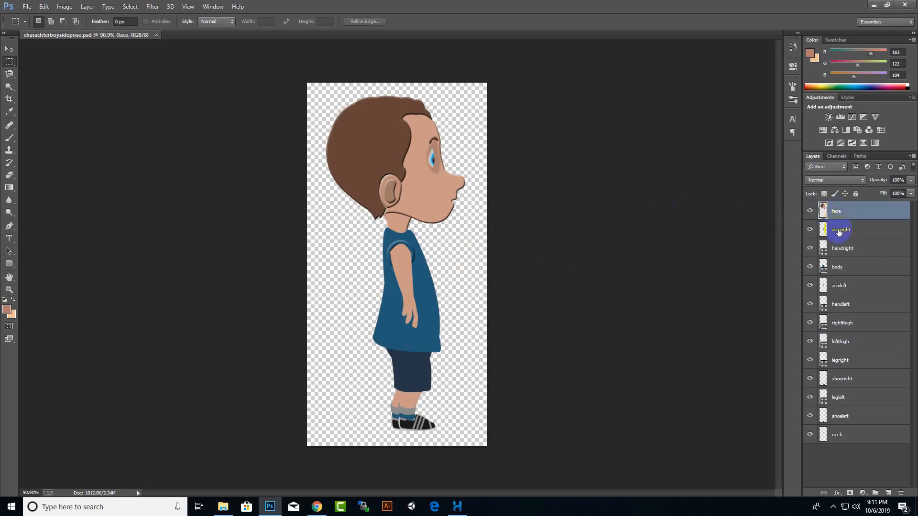
{"action": "left_click", "coordinate": [838, 231]}
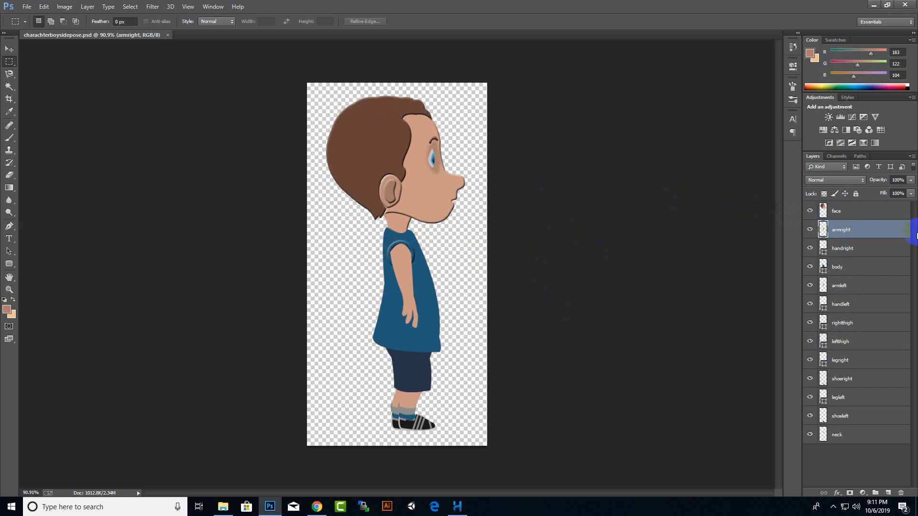
{"action": "left_click", "coordinate": [834, 212]}
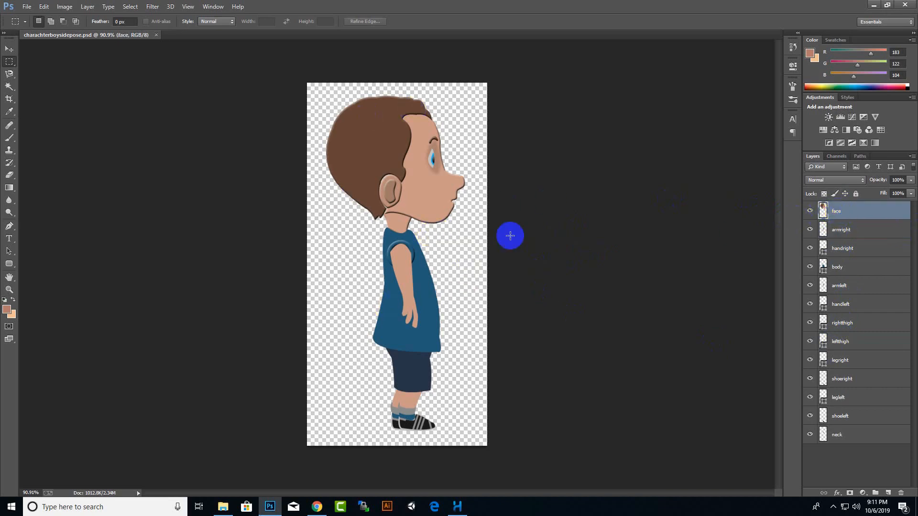
{"action": "left_click", "coordinate": [9, 48]}
{"action": "left_click_drag", "start_coordinate": [423, 172], "coordinate": [399, 173]}
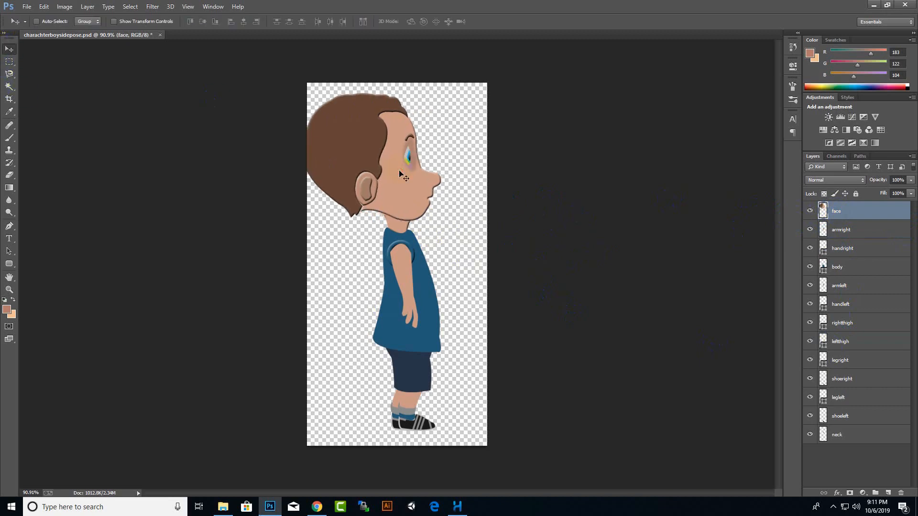
{"action": "key", "text": "ctrl+z"}
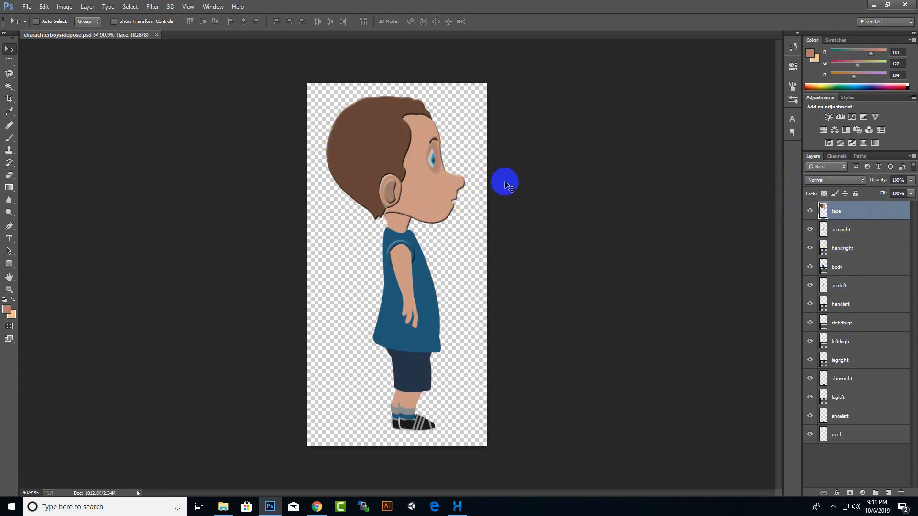
Switch to the ProjectNo1 scene in Toon Boom Harmony and fit the game background in the camera view.
{"action": "left_click", "coordinate": [460, 507]}
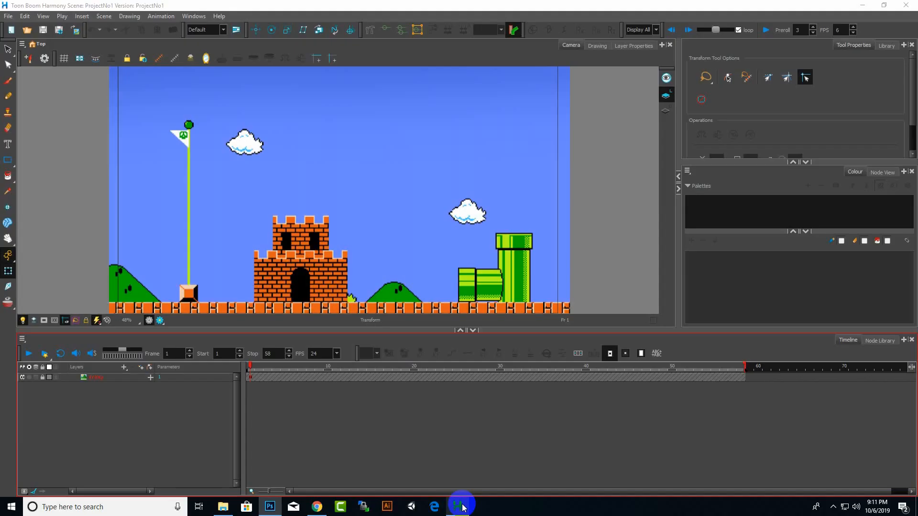
{"action": "scroll", "coordinate": [543, 236], "scroll_direction": "down", "scroll_amount": 1}
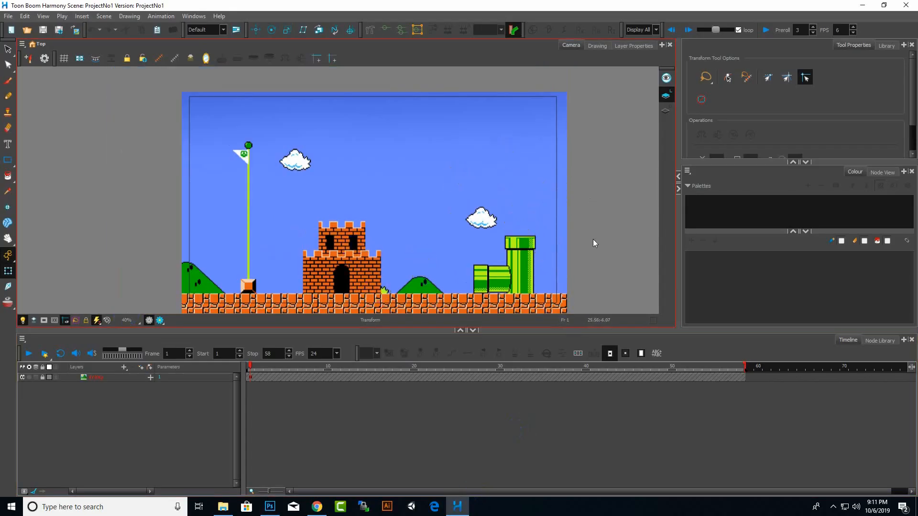
{"action": "scroll", "coordinate": [592, 239], "scroll_direction": "down", "scroll_amount": 1}
{"action": "scroll", "coordinate": [463, 274], "scroll_direction": "up", "scroll_amount": 2}
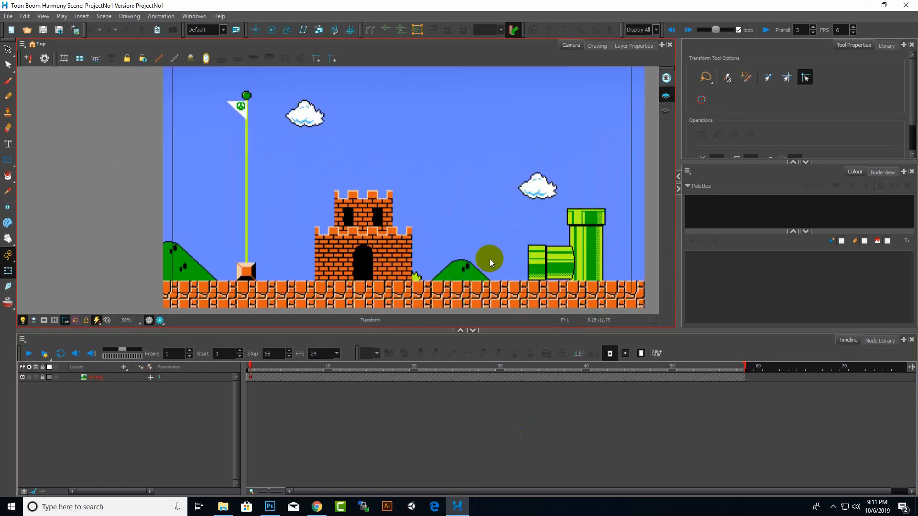
{"action": "scroll", "coordinate": [490, 259], "scroll_direction": "down", "scroll_amount": 1}
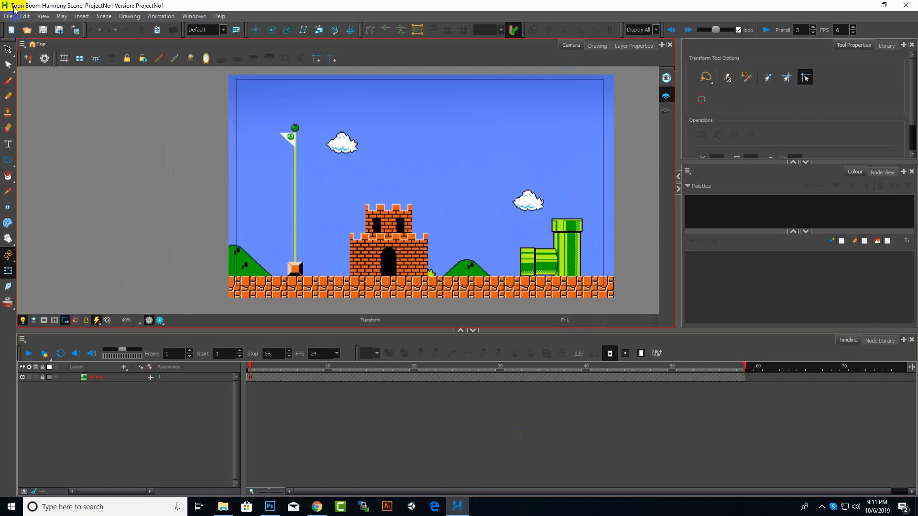
Start an image import and choose charachterboysidepose.psd from the 2dcartoonseries folder.
{"action": "left_click", "coordinate": [7, 16]}
{"action": "mouse_move", "coordinate": [62, 144]}
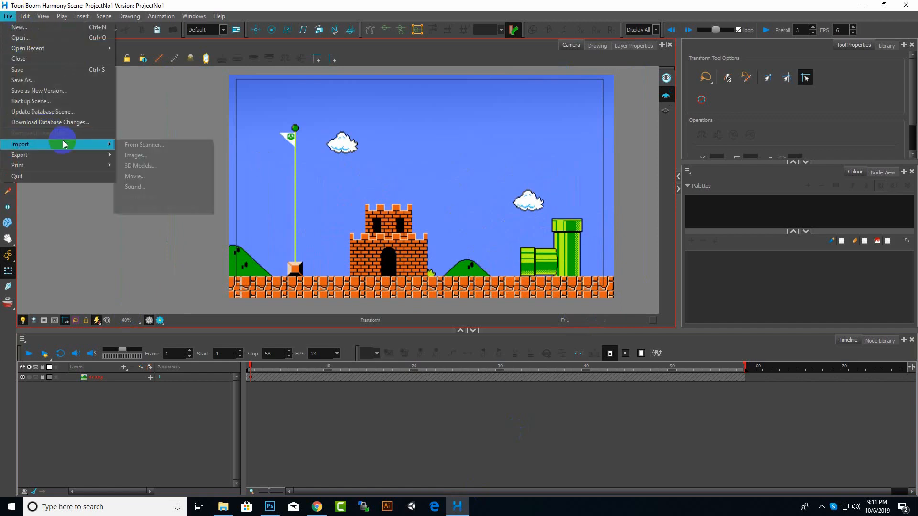
{"action": "left_click", "coordinate": [134, 155]}
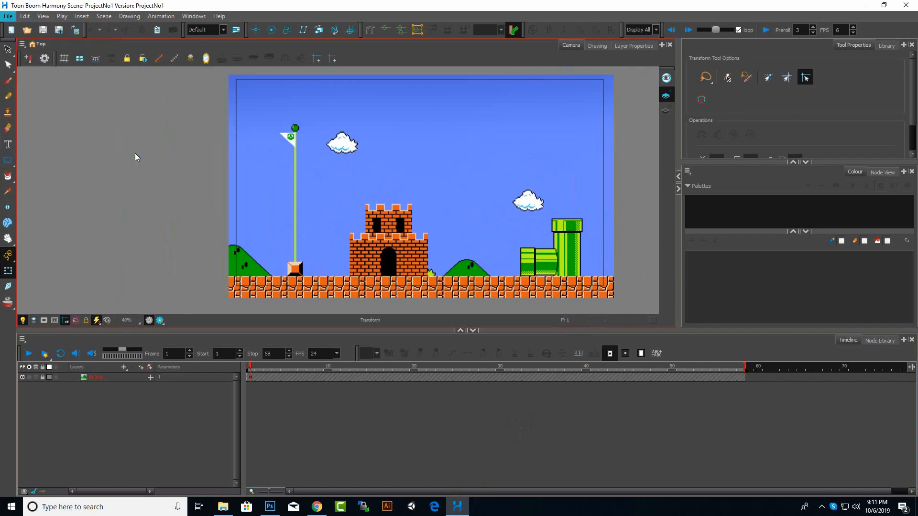
{"action": "left_click", "coordinate": [503, 145]}
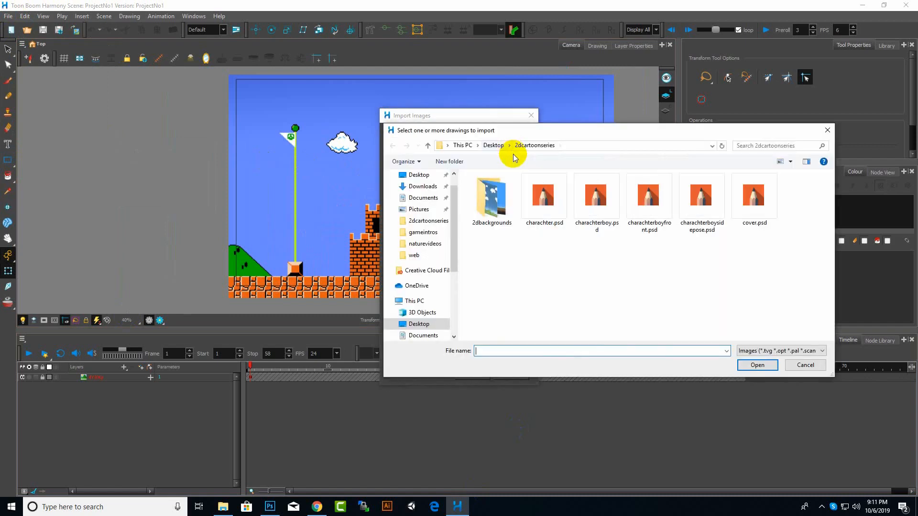
{"action": "left_click", "coordinate": [698, 220]}
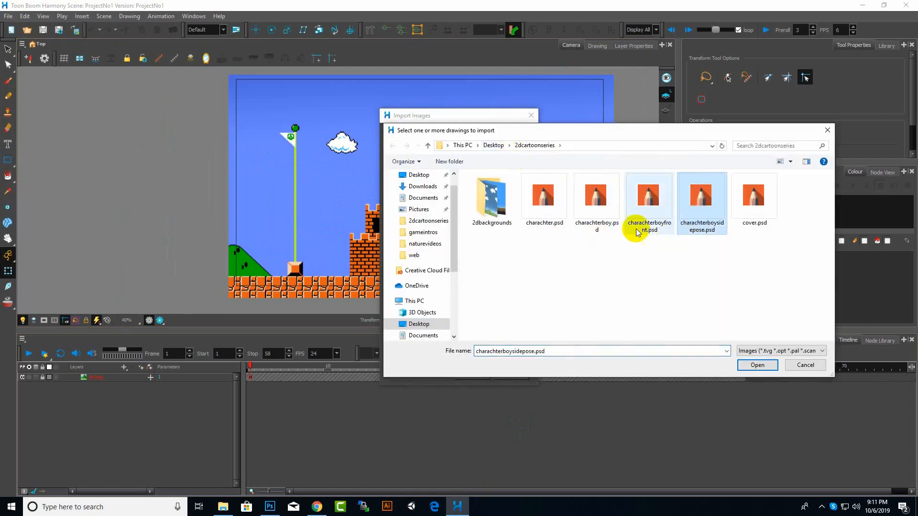
{"action": "double_click", "coordinate": [703, 205]}
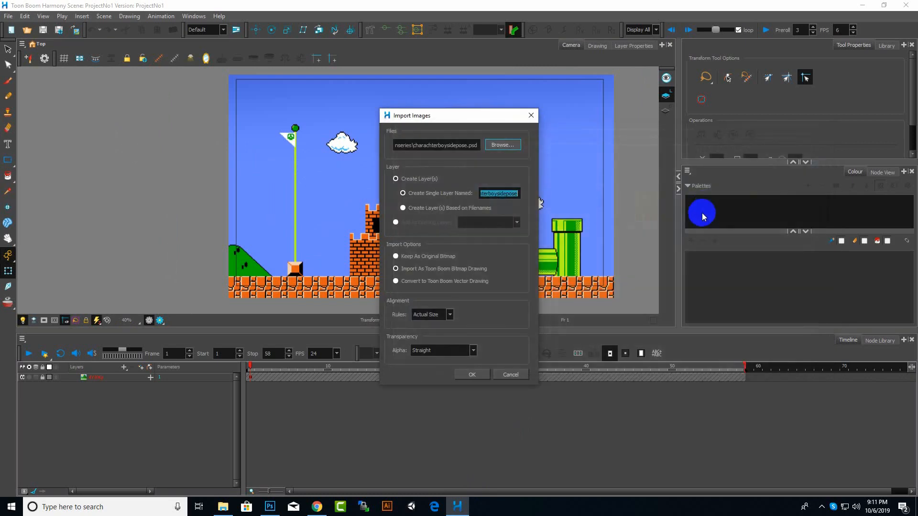
Import the PSD as a Toon Boom bitmap drawing at actual size, creating individual layers with straight transparency.
{"action": "left_click_drag", "start_coordinate": [478, 119], "coordinate": [452, 110]}
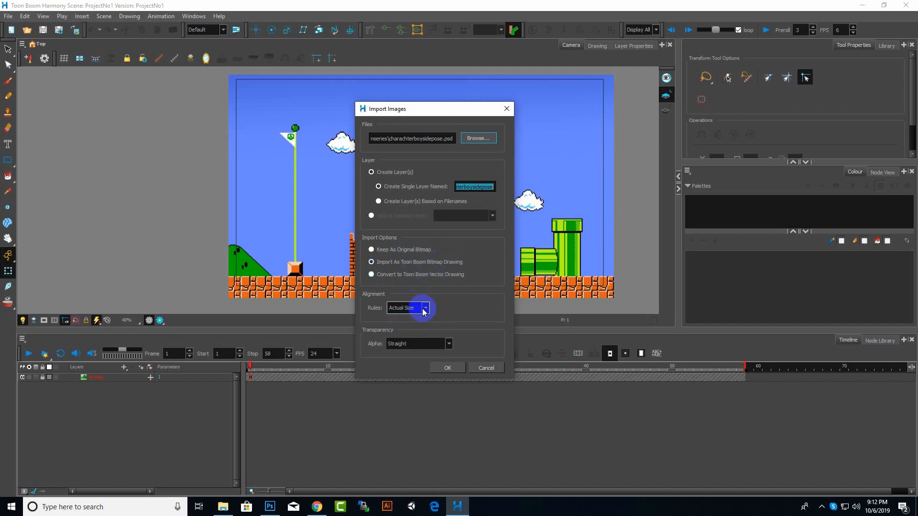
{"action": "left_click", "coordinate": [449, 368]}
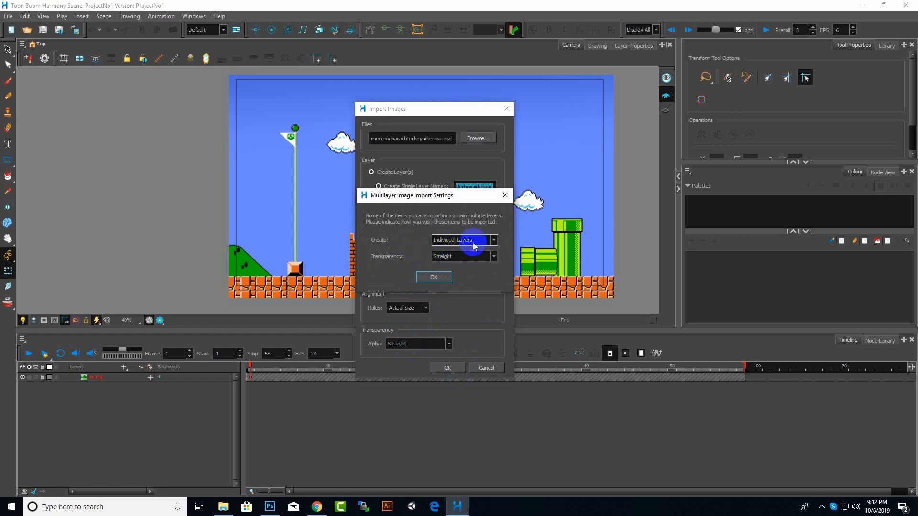
{"action": "left_click", "coordinate": [434, 277]}
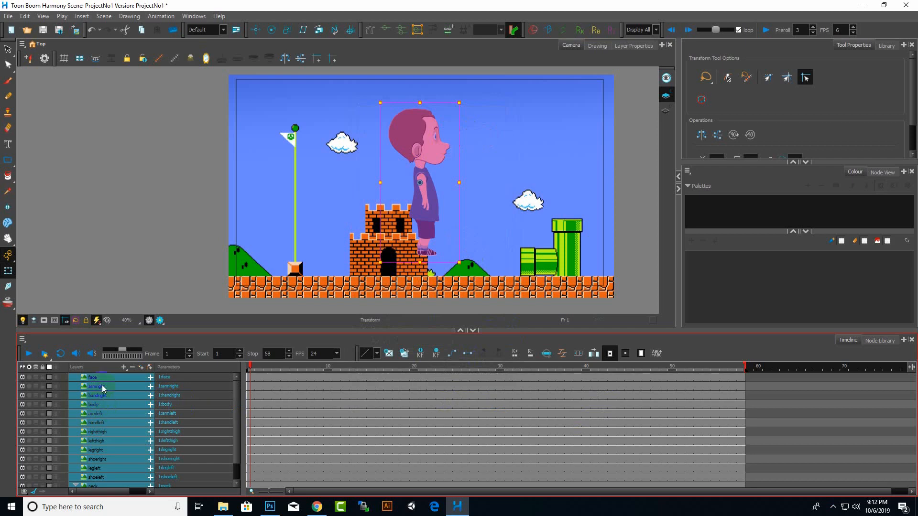
Select all the imported character layers from face through the composite and add a peg to each of them.
{"action": "scroll", "coordinate": [103, 406], "scroll_direction": "down", "scroll_amount": 2}
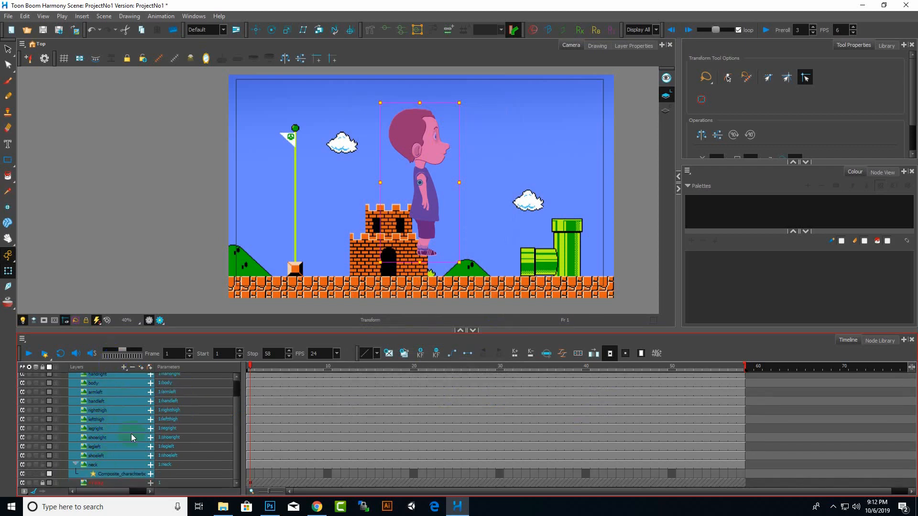
{"action": "scroll", "coordinate": [134, 419], "scroll_direction": "up", "scroll_amount": 1}
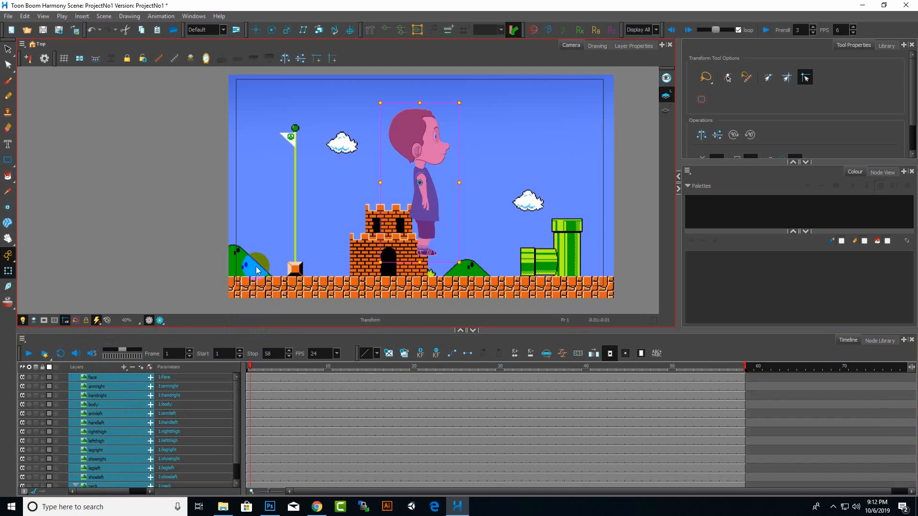
{"action": "left_click_drag", "start_coordinate": [342, 282], "coordinate": [435, 155]}
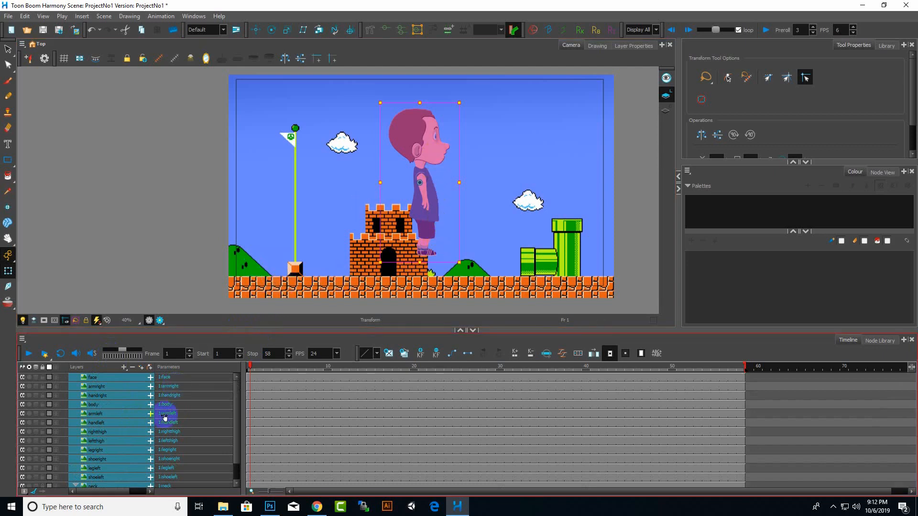
{"action": "left_click", "coordinate": [116, 380]}
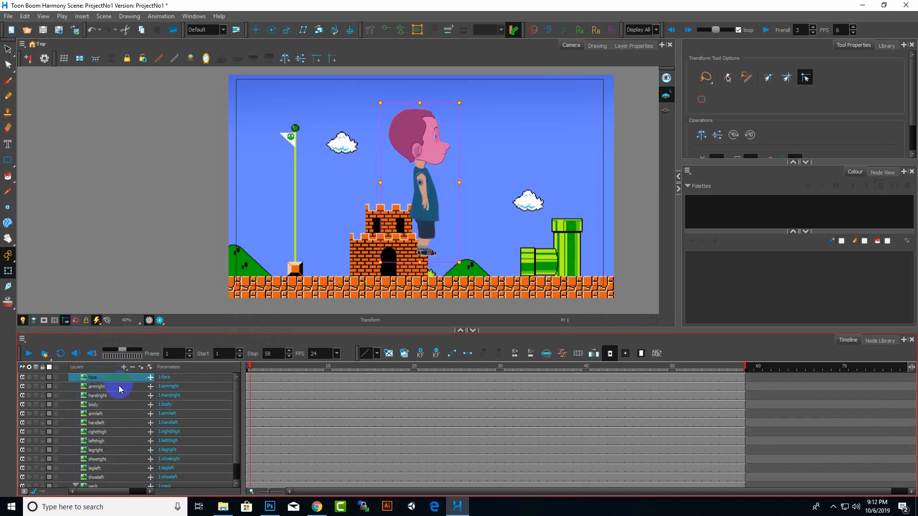
{"action": "scroll", "coordinate": [108, 450], "scroll_direction": "down", "scroll_amount": 2}
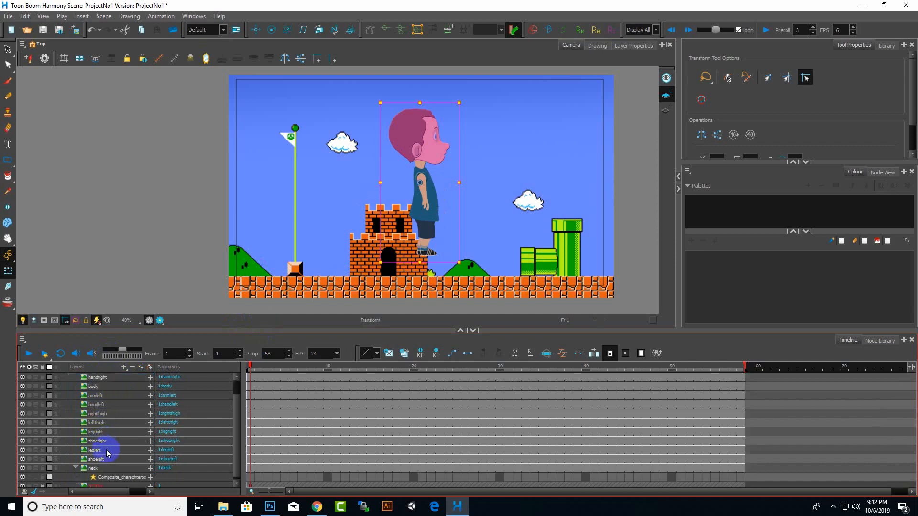
{"action": "left_click", "coordinate": [109, 475], "text": "shift"}
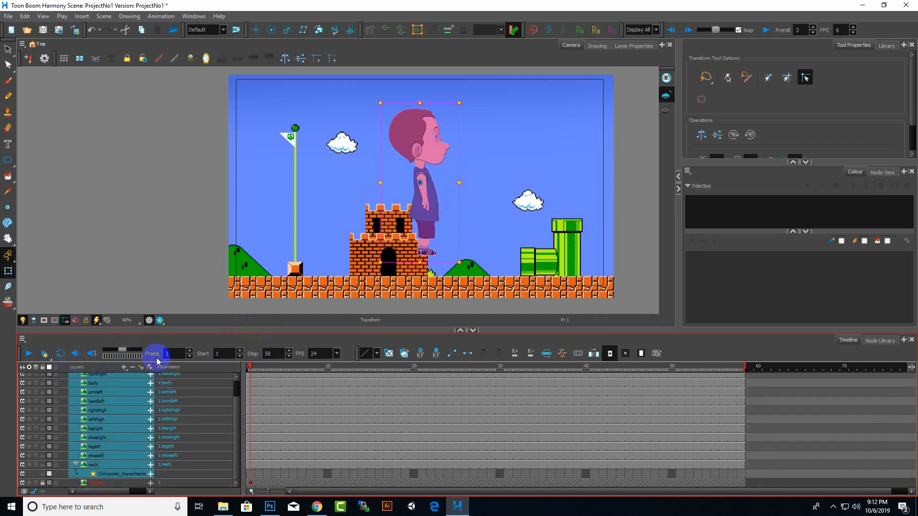
{"action": "left_click", "coordinate": [125, 368]}
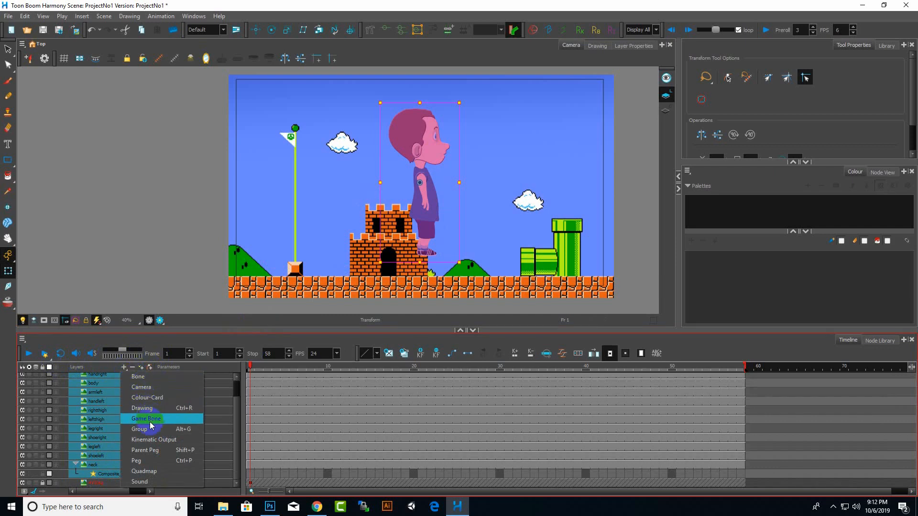
{"action": "left_click", "coordinate": [150, 462]}
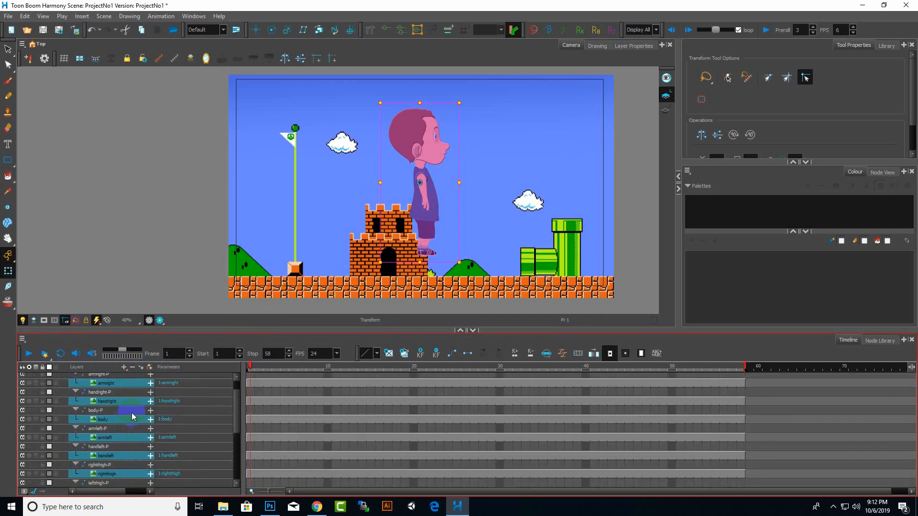
Try rotating the head with the face-P peg and undo the rotation.
{"action": "scroll", "coordinate": [133, 419], "scroll_direction": "up", "scroll_amount": 2}
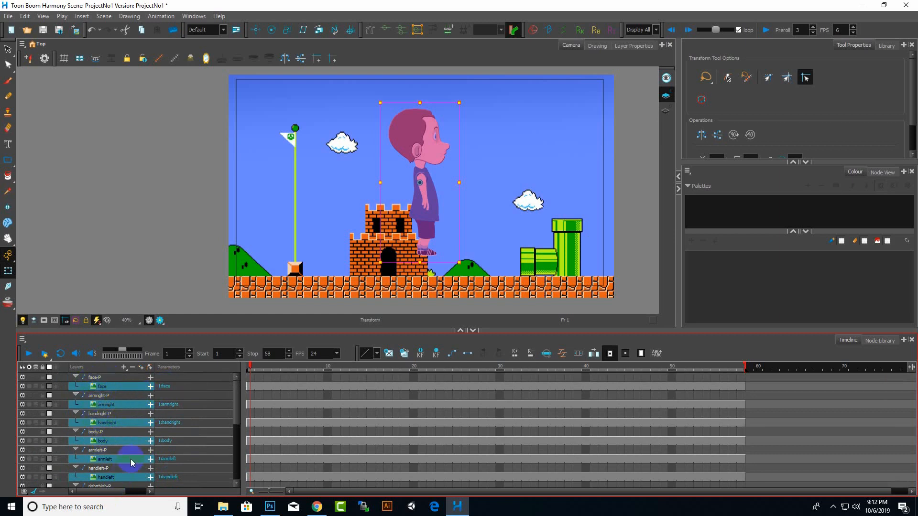
{"action": "left_click", "coordinate": [108, 378]}
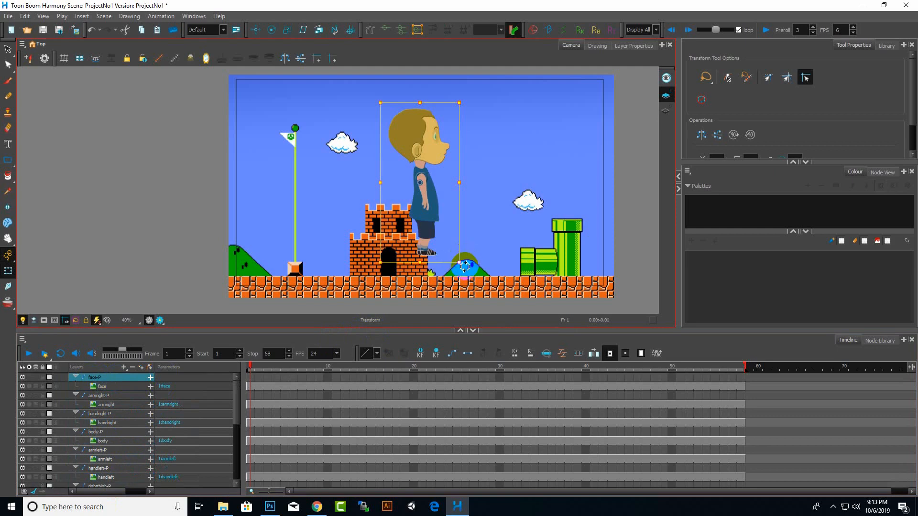
{"action": "left_click_drag", "start_coordinate": [453, 259], "coordinate": [342, 358]}
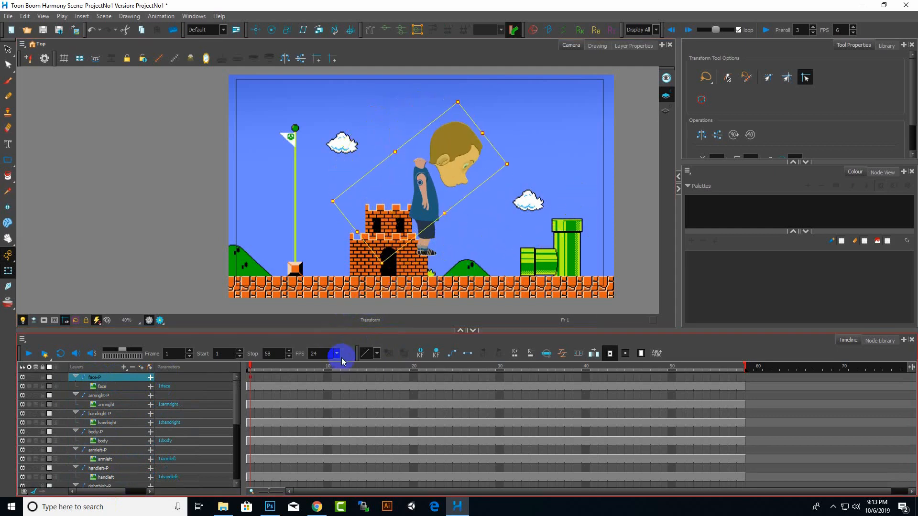
{"action": "key", "text": "ctrl+z"}
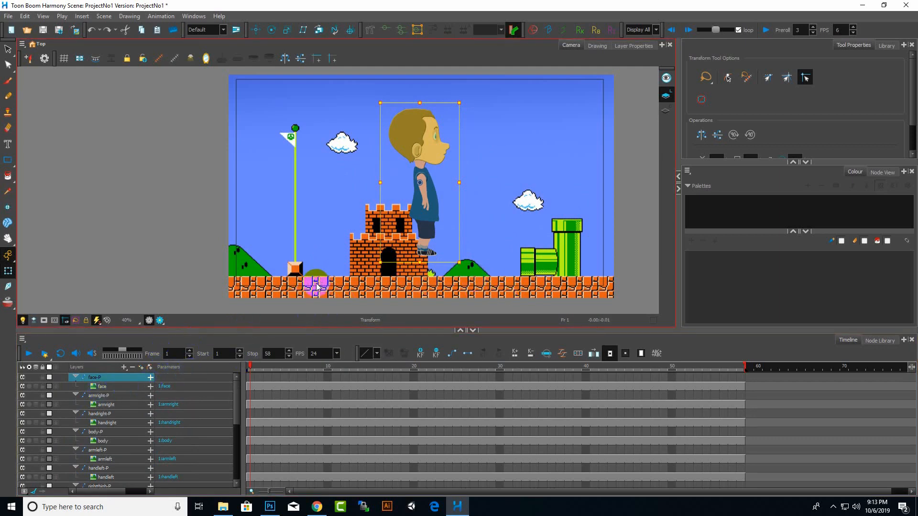
Try rotating the right upper arm with the armright-P peg and undo the rotation.
{"action": "left_click", "coordinate": [426, 201]}
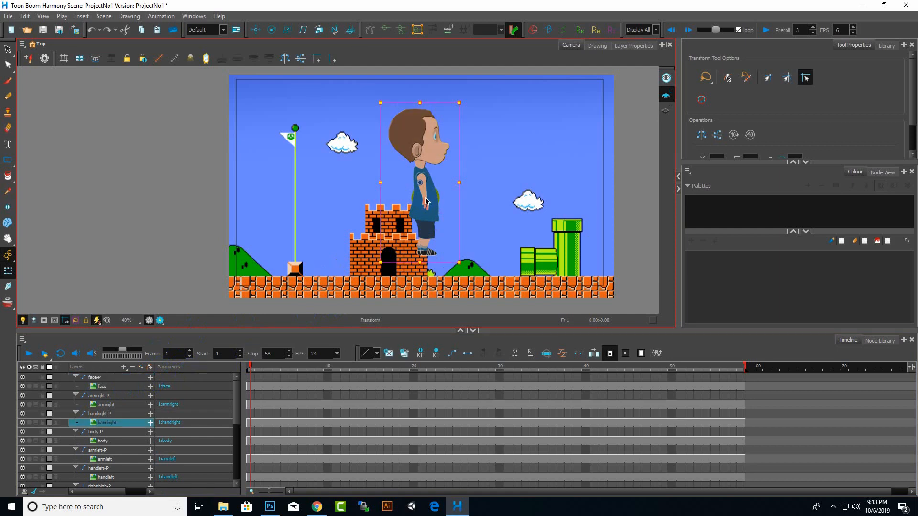
{"action": "left_click", "coordinate": [116, 396]}
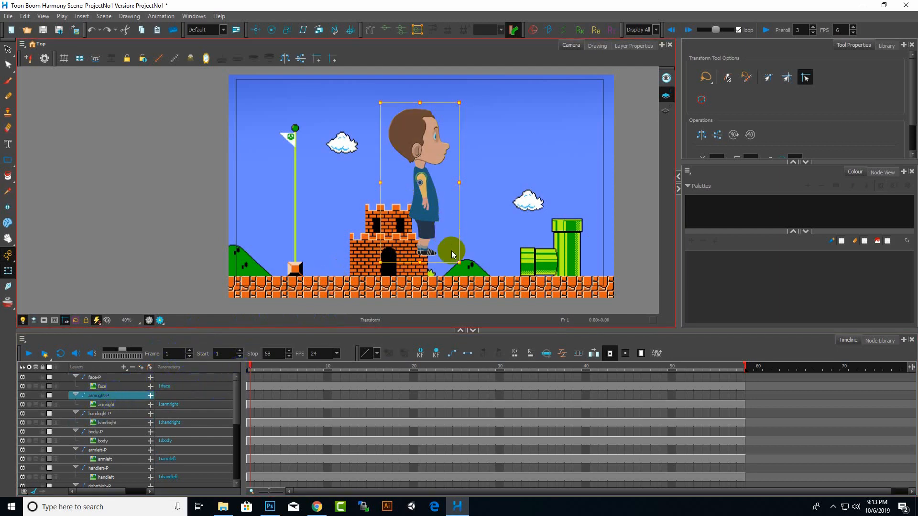
{"action": "left_click_drag", "start_coordinate": [452, 254], "coordinate": [382, 280]}
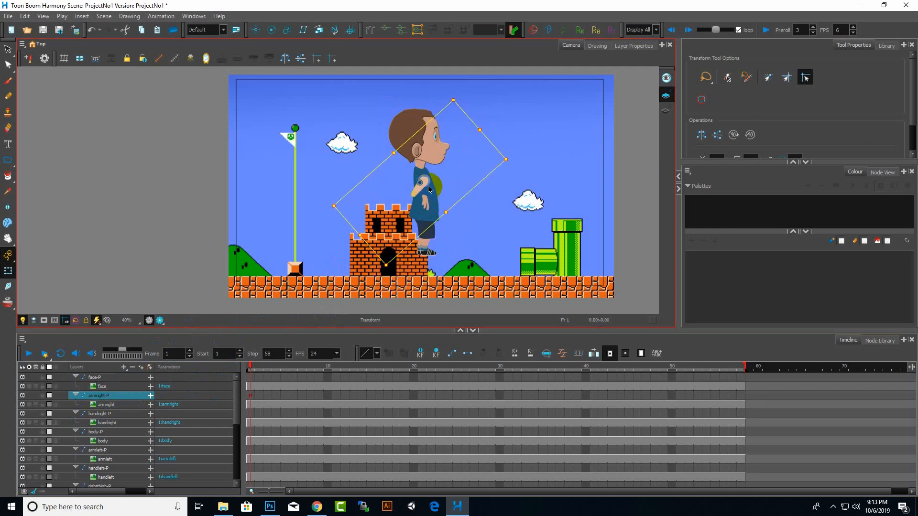
{"action": "left_click_drag", "start_coordinate": [425, 199], "coordinate": [415, 212]}
{"action": "key", "text": "ctrl+z"}
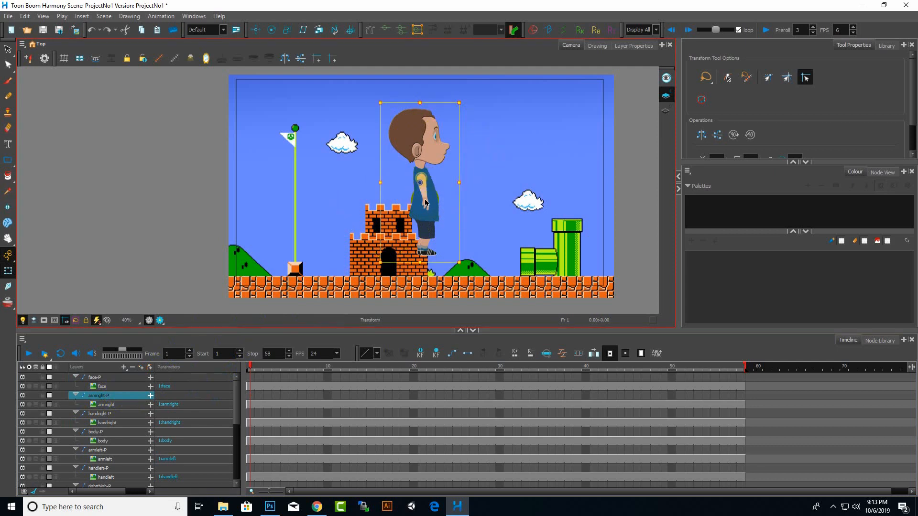
Parent the handright-P peg to the armright-P peg in the layer hierarchy.
{"action": "left_click", "coordinate": [317, 221]}
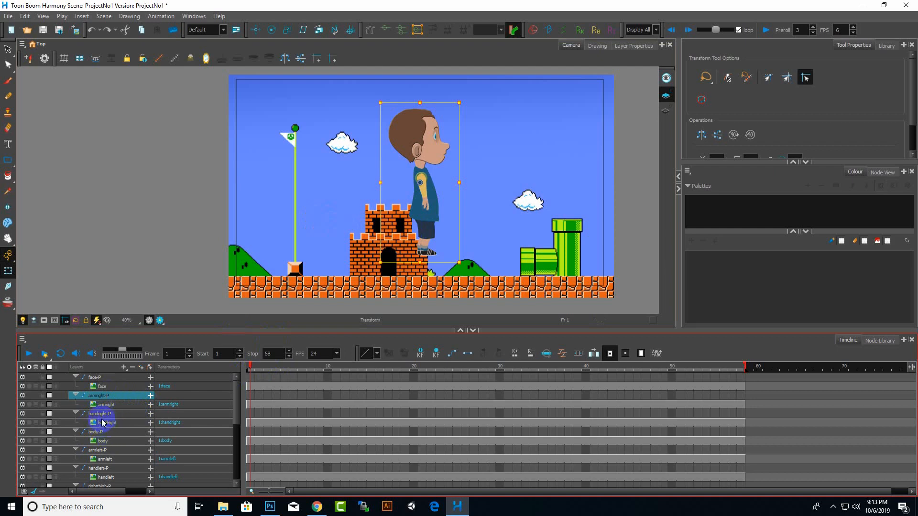
{"action": "left_click_drag", "start_coordinate": [101, 414], "coordinate": [101, 398]}
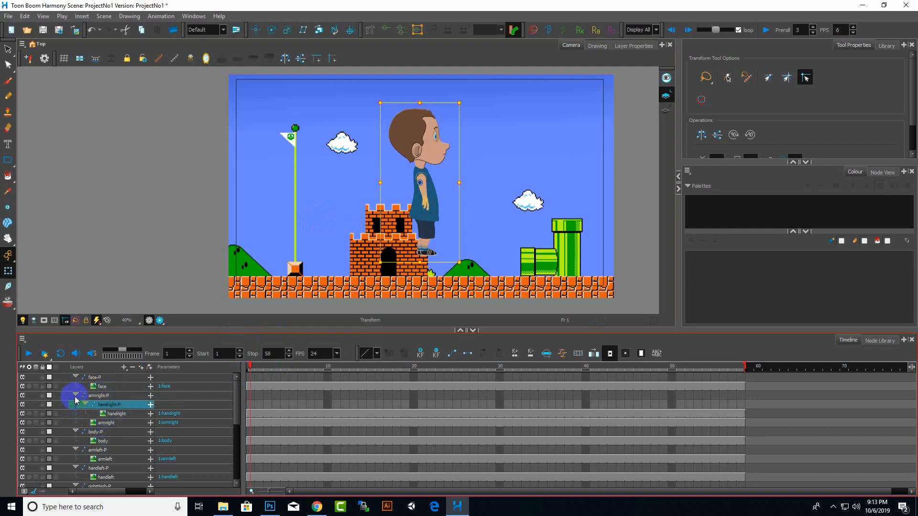
Try rotating the right arm with the armright-P peg and undo the rotation.
{"action": "left_click", "coordinate": [98, 396]}
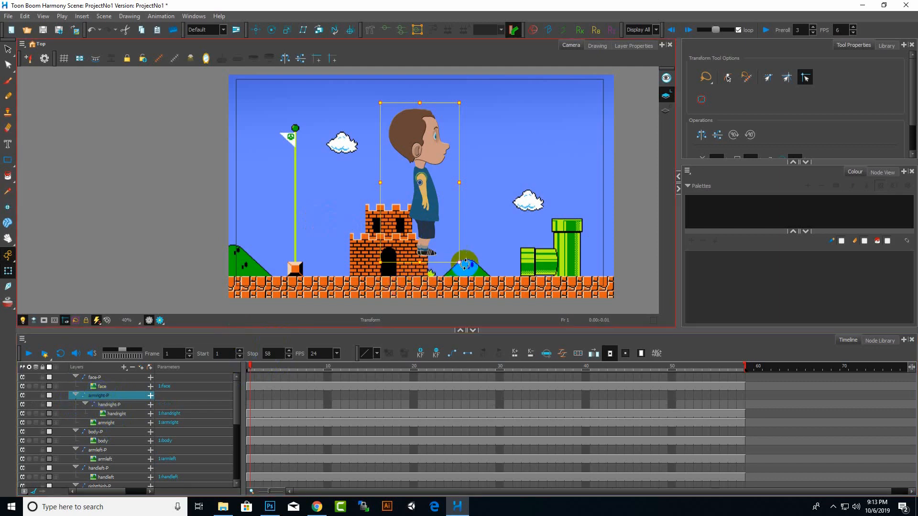
{"action": "left_click_drag", "start_coordinate": [464, 264], "coordinate": [378, 293]}
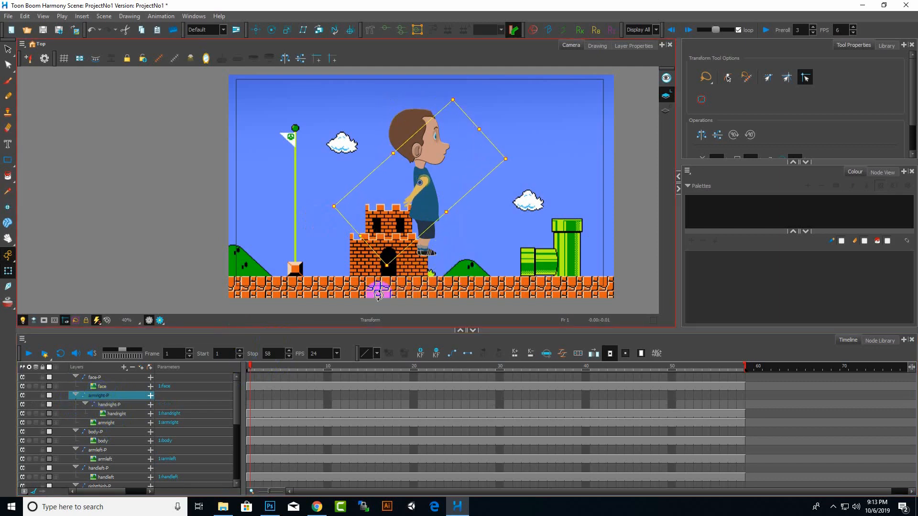
{"action": "key", "text": "ctrl+z"}
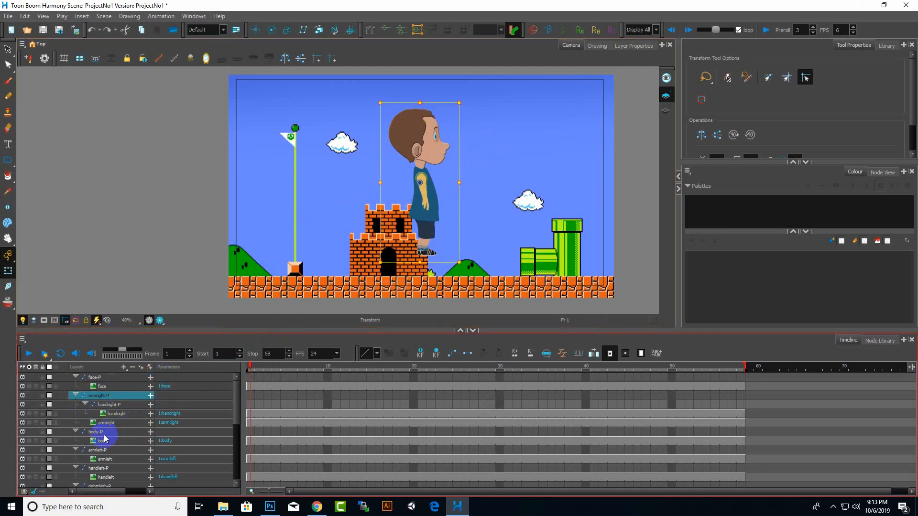
Parent the handleft-P peg to the armleft-P peg in the layer hierarchy.
{"action": "scroll", "coordinate": [126, 427], "scroll_direction": "down", "scroll_amount": 1}
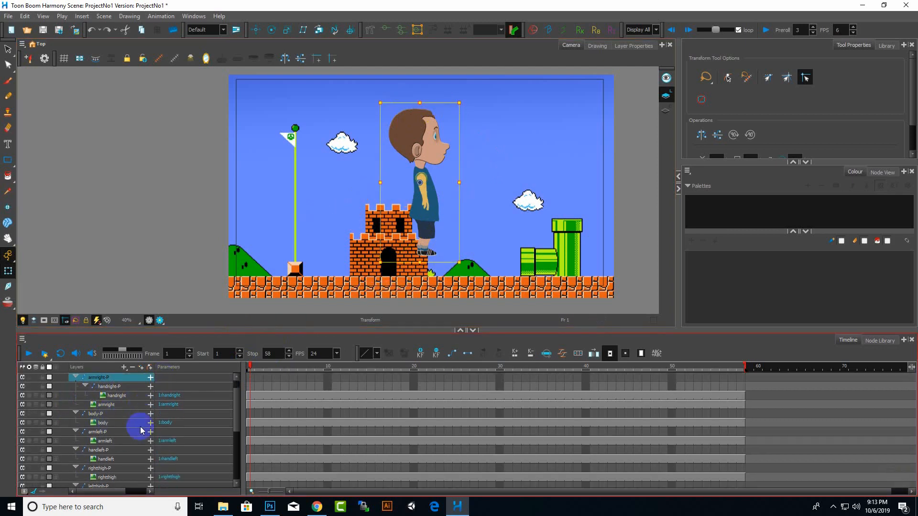
{"action": "left_click", "coordinate": [116, 434]}
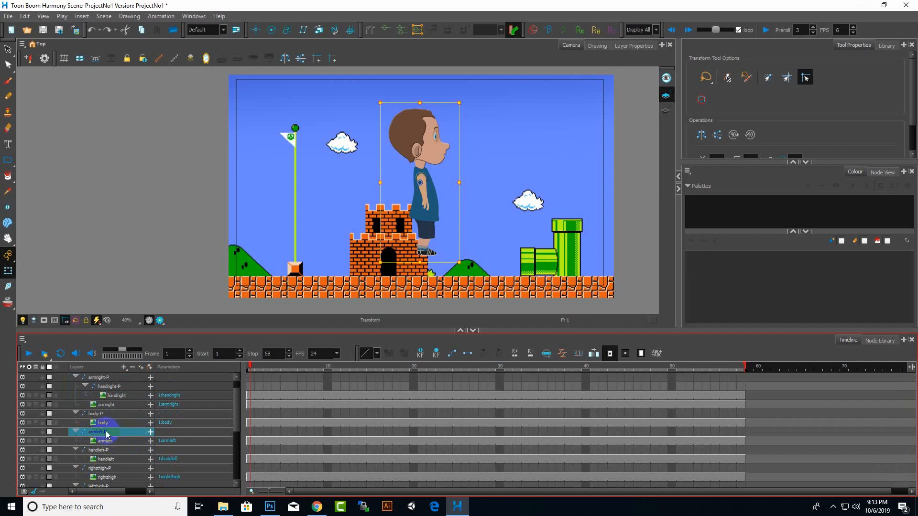
{"action": "scroll", "coordinate": [109, 431], "scroll_direction": "down", "scroll_amount": 1}
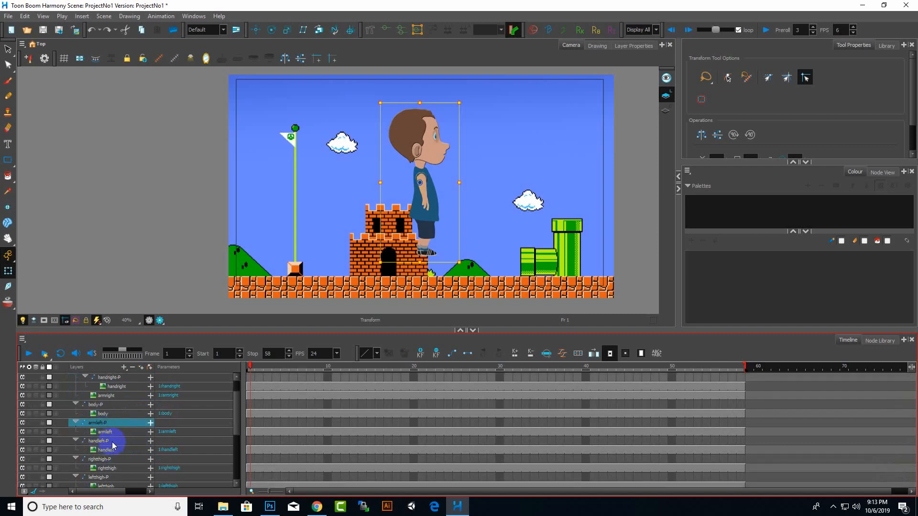
{"action": "left_click_drag", "start_coordinate": [103, 443], "coordinate": [105, 428]}
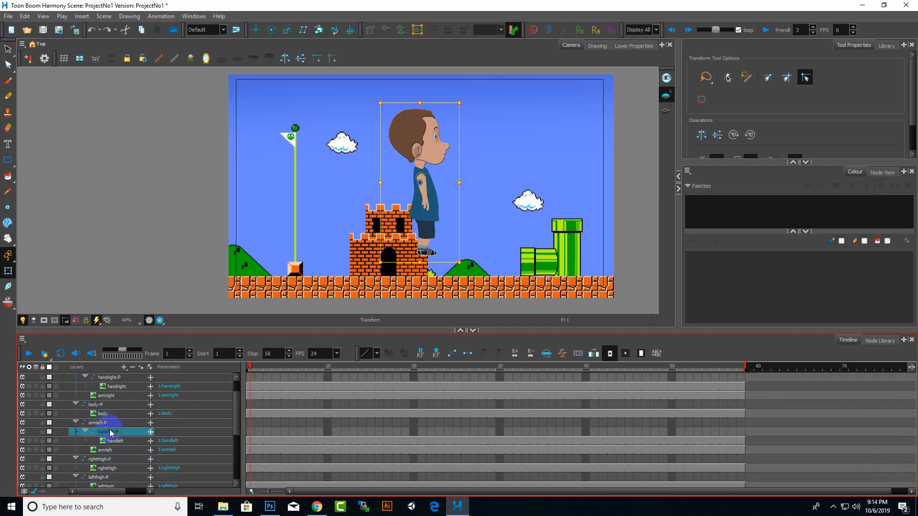
Collapse the armleft-P, body-P, handright-P and armright-P peg groups in the layer list.
{"action": "left_click", "coordinate": [75, 422]}
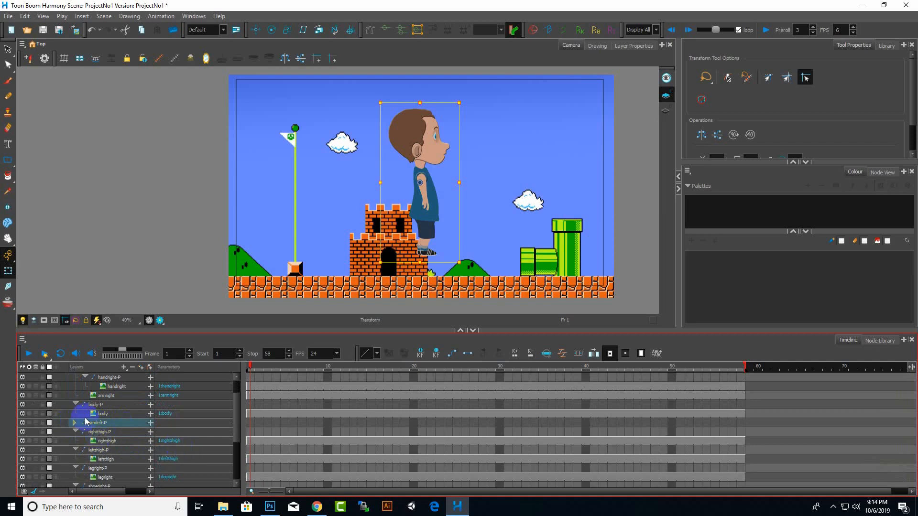
{"action": "left_click", "coordinate": [74, 404]}
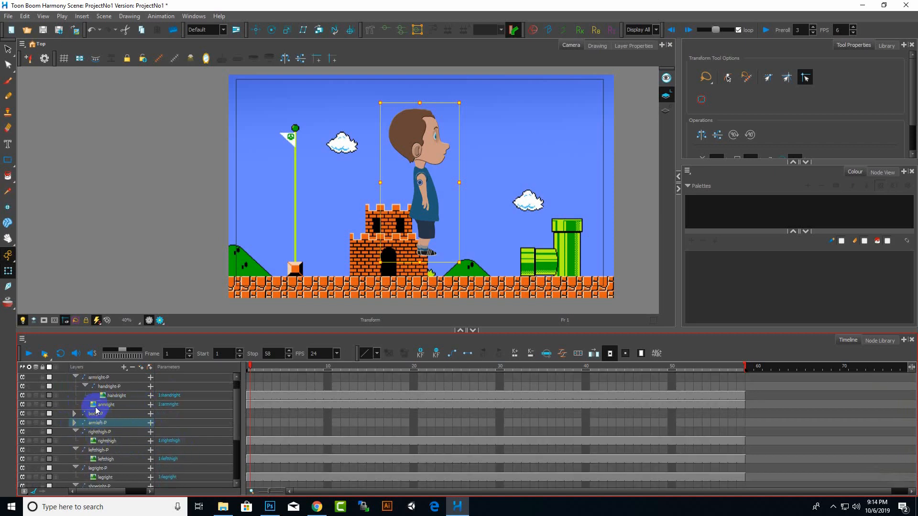
{"action": "left_click", "coordinate": [83, 385]}
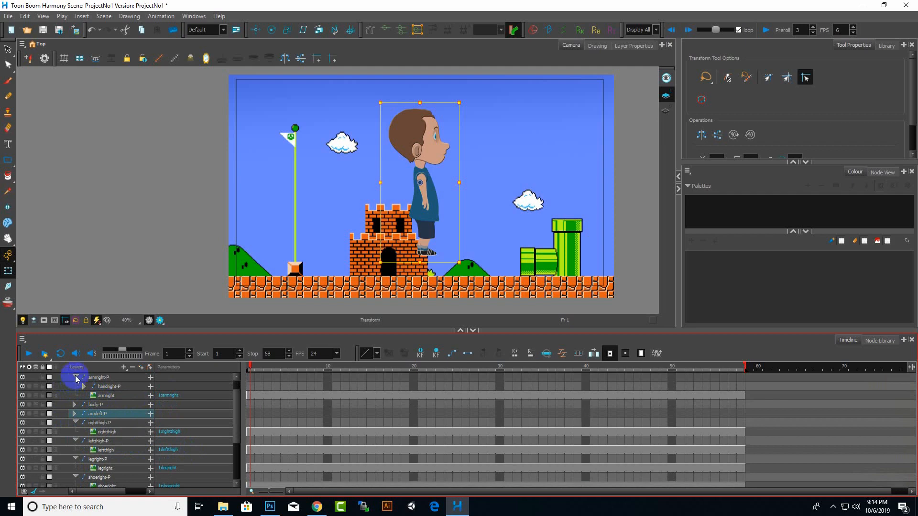
{"action": "left_click", "coordinate": [75, 377]}
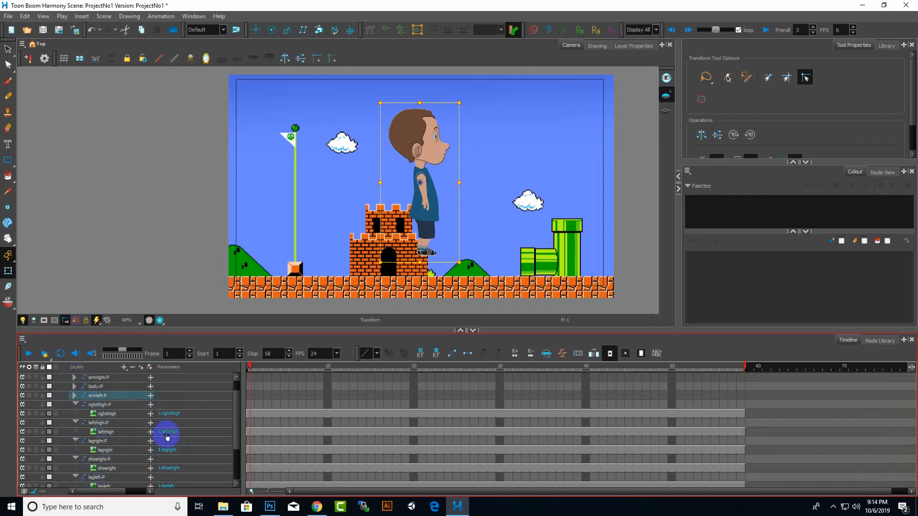
{"action": "left_click", "coordinate": [834, 507]}
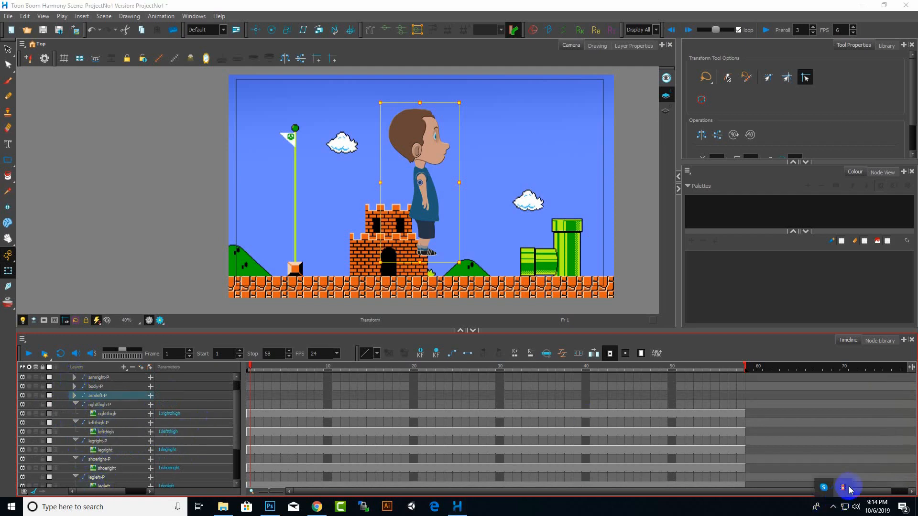
{"action": "left_click", "coordinate": [845, 488]}
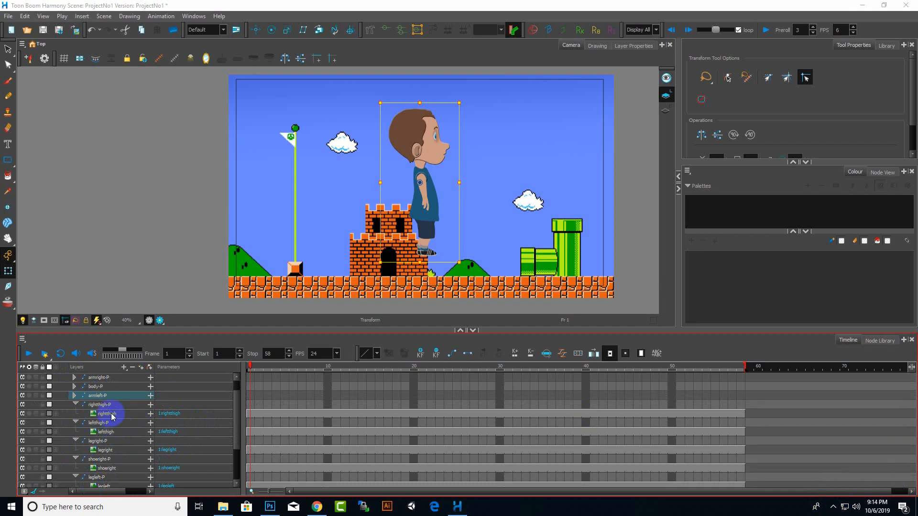
{"action": "scroll", "coordinate": [110, 440], "scroll_direction": "down", "scroll_amount": 1}
{"action": "scroll", "coordinate": [118, 465], "scroll_direction": "down", "scroll_amount": 1}
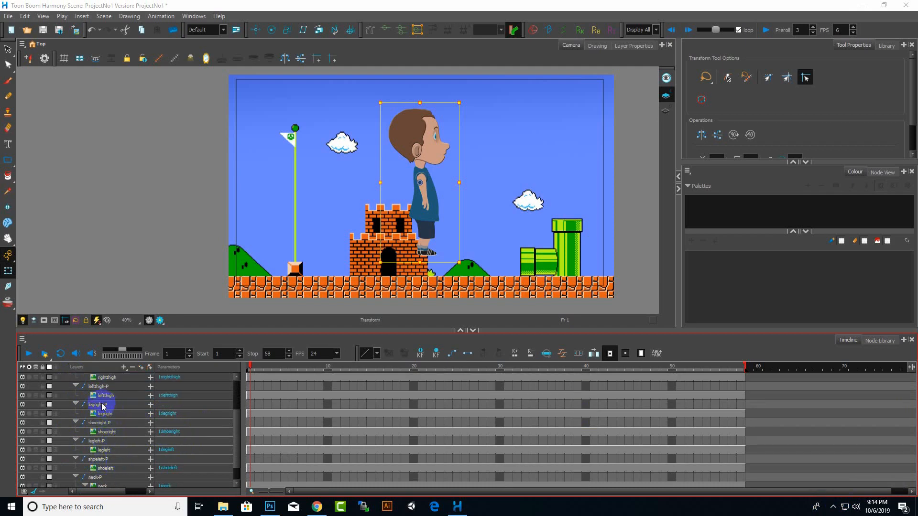
{"action": "scroll", "coordinate": [110, 409], "scroll_direction": "up", "scroll_amount": 1}
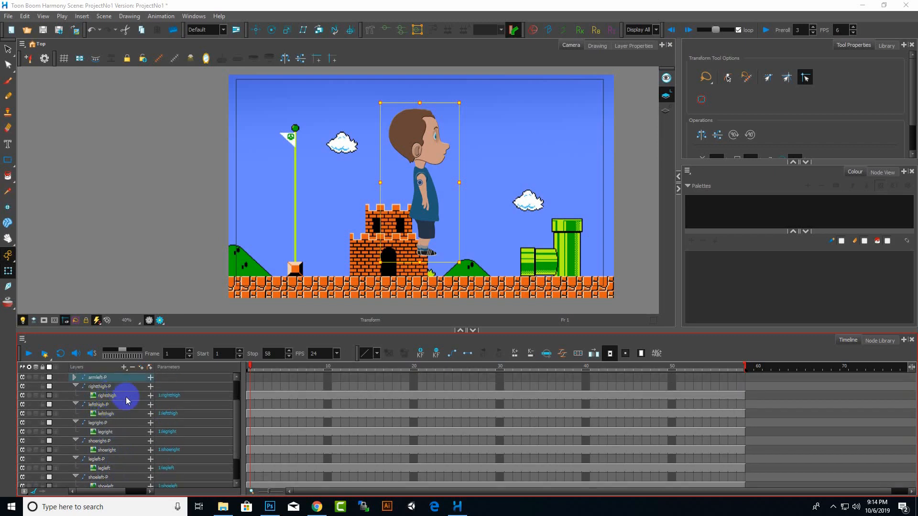
{"action": "scroll", "coordinate": [116, 421], "scroll_direction": "up", "scroll_amount": 2}
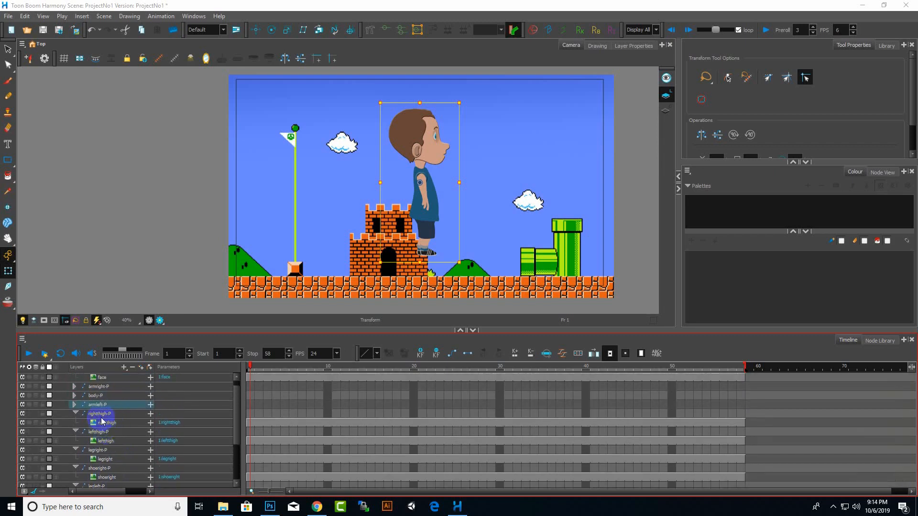
Examine which pegs are nested under the armright-P and armleft-P groups.
{"action": "left_click", "coordinate": [104, 416]}
{"action": "scroll", "coordinate": [107, 418], "scroll_direction": "up", "scroll_amount": 1}
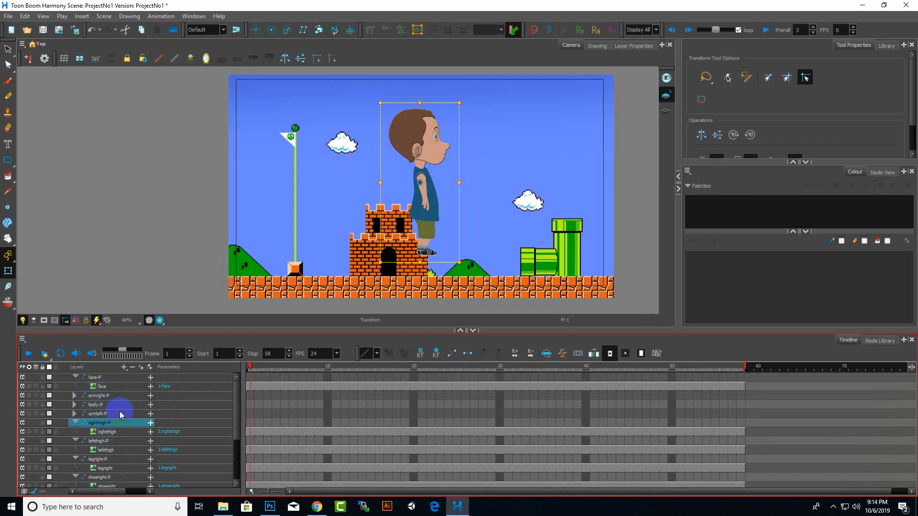
{"action": "left_click", "coordinate": [74, 395]}
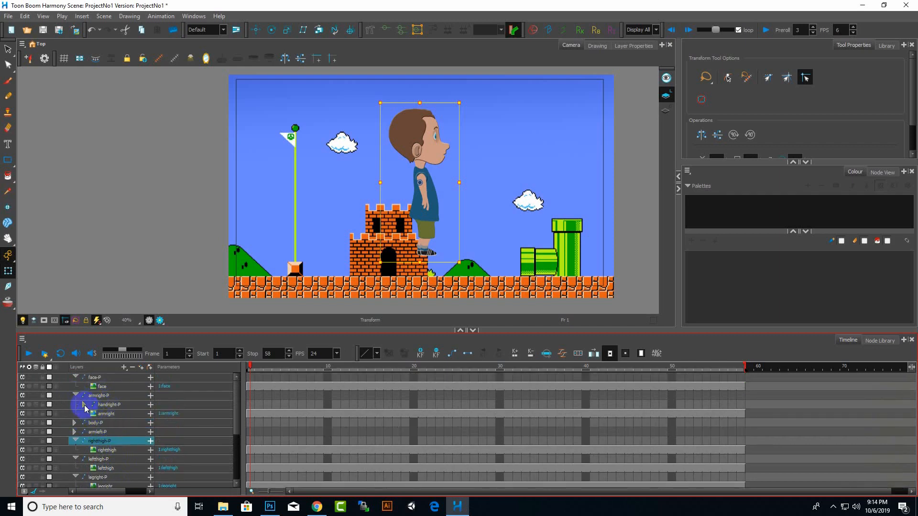
{"action": "left_click", "coordinate": [101, 433]}
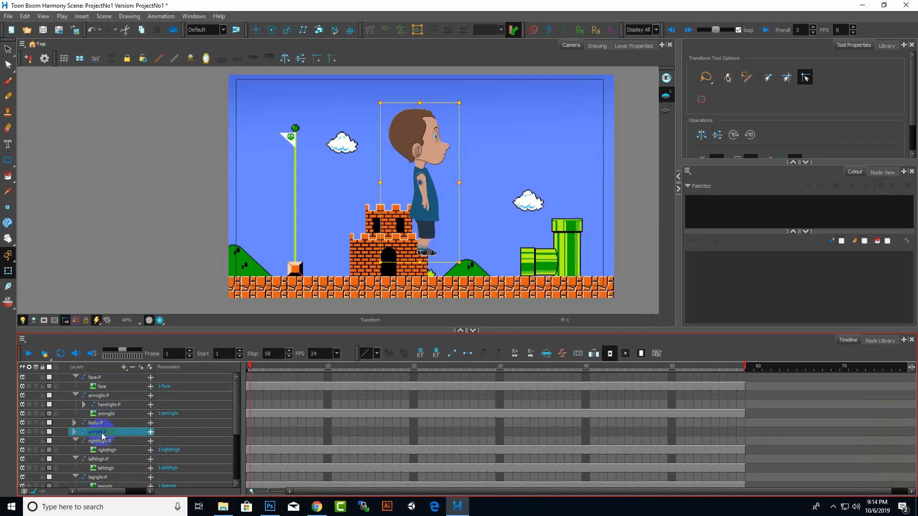
{"action": "left_click", "coordinate": [74, 432]}
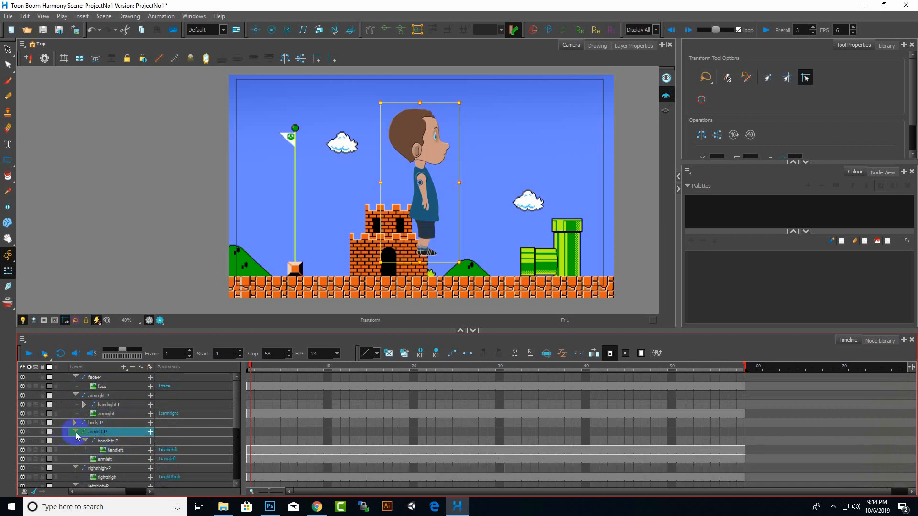
{"action": "left_click", "coordinate": [75, 432]}
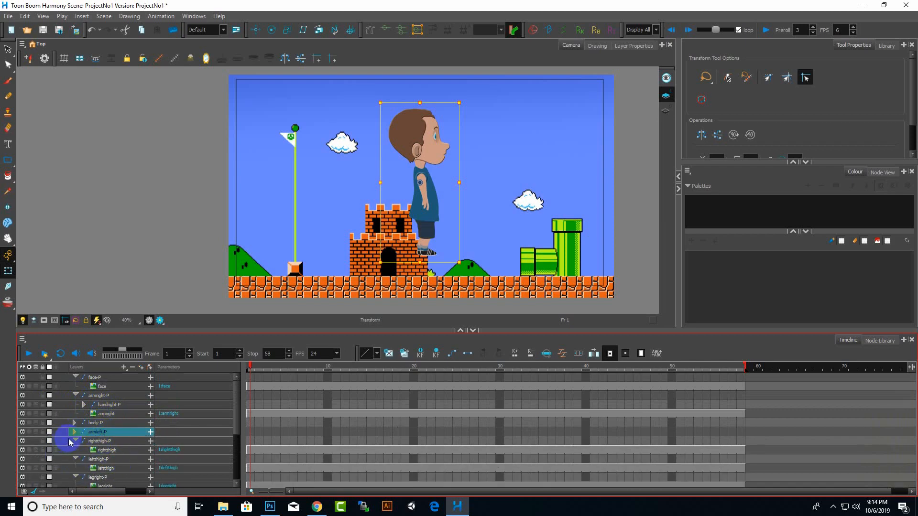
Try parenting the leftthigh-P peg to the rightthigh-P peg and undo the change.
{"action": "left_click", "coordinate": [72, 443]}
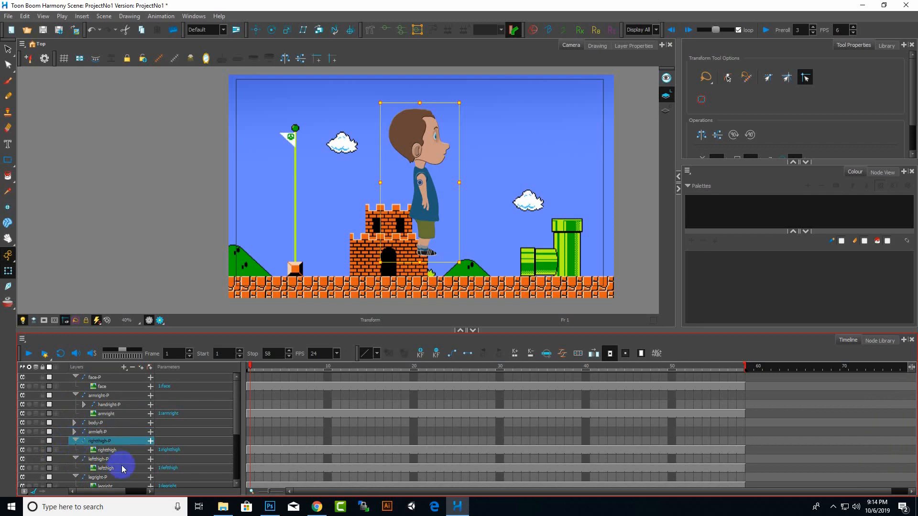
{"action": "left_click_drag", "start_coordinate": [104, 460], "coordinate": [108, 444]}
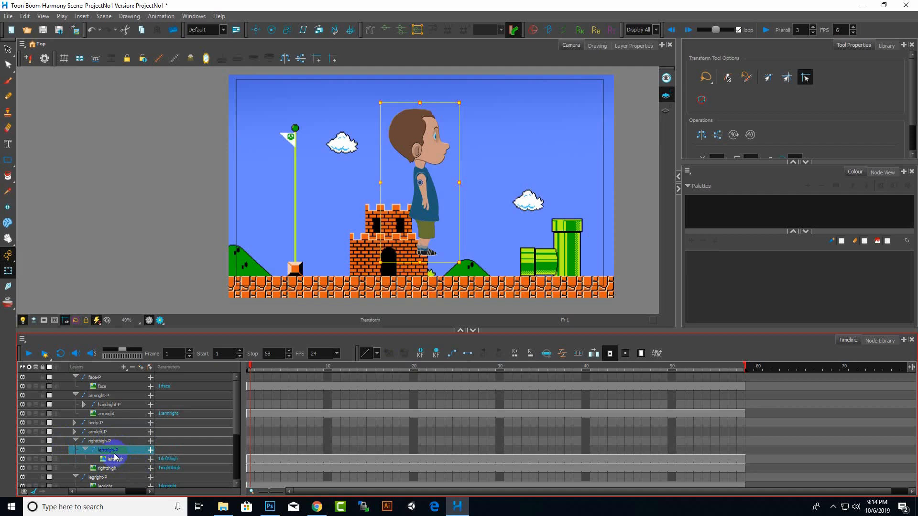
{"action": "key", "text": "ctrl+z"}
Parent the legright-P peg to rightthigh-P and the shoeright-P peg to legright-P.
{"action": "scroll", "coordinate": [134, 441], "scroll_direction": "down", "scroll_amount": 1}
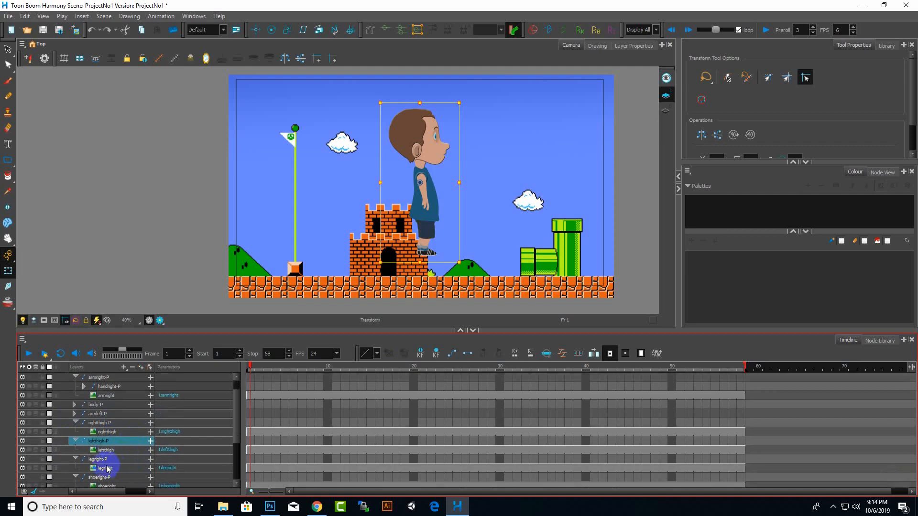
{"action": "scroll", "coordinate": [109, 464], "scroll_direction": "down", "scroll_amount": 1}
{"action": "left_click_drag", "start_coordinate": [102, 433], "coordinate": [104, 402]}
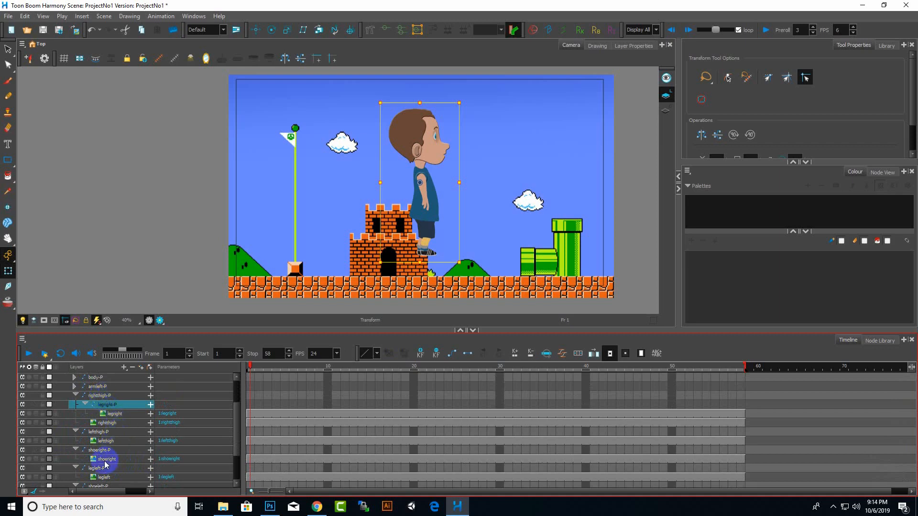
{"action": "left_click_drag", "start_coordinate": [103, 450], "coordinate": [107, 406]}
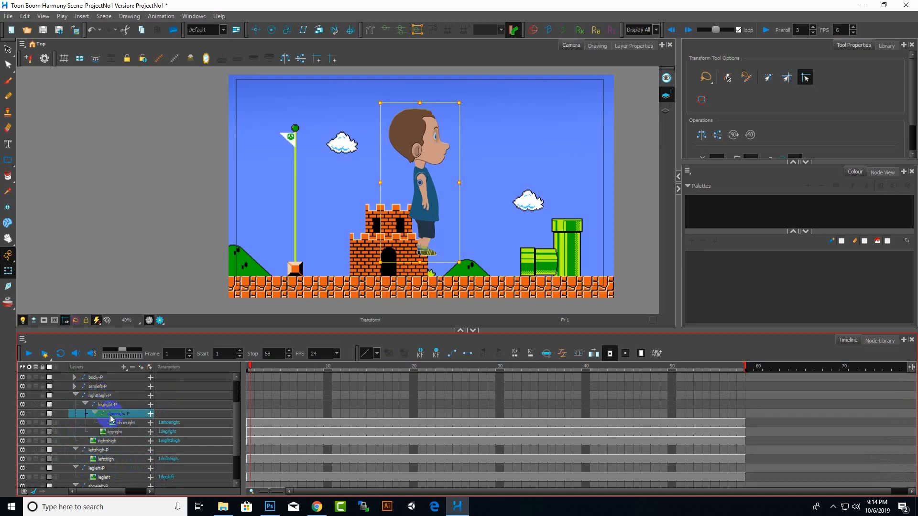
Try rotating the whole right leg with the rightthigh-P peg.
{"action": "left_click", "coordinate": [98, 397]}
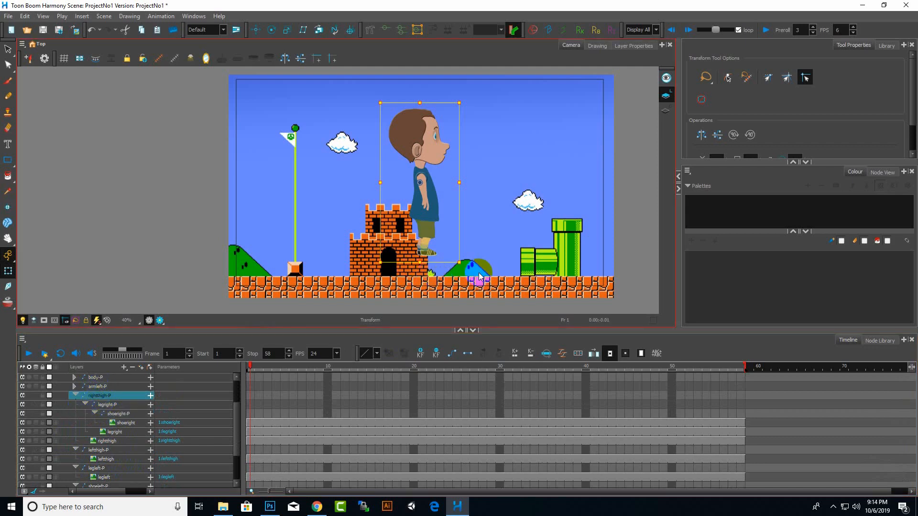
{"action": "mouse_move", "coordinate": [472, 271]}
{"action": "left_mouse_down"}
{"action": "mouse_move", "coordinate": [495, 265]}
{"action": "mouse_move", "coordinate": [473, 281]}
{"action": "left_mouse_up"}
{"action": "left_click", "coordinate": [79, 401]}
Parent legleft-P to leftthigh-P and shoeleft-P to legleft-P, keeping both thigh groups collapsed.
{"action": "left_click", "coordinate": [74, 395]}
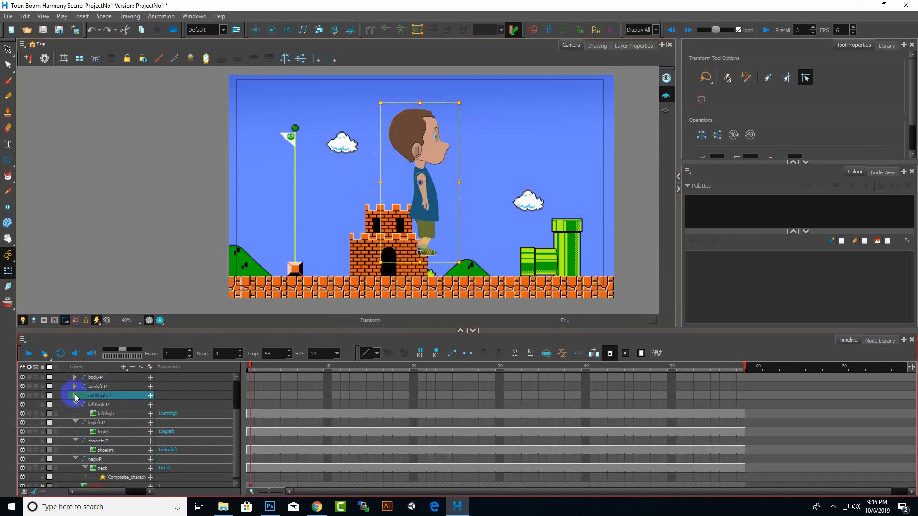
{"action": "left_click", "coordinate": [103, 407]}
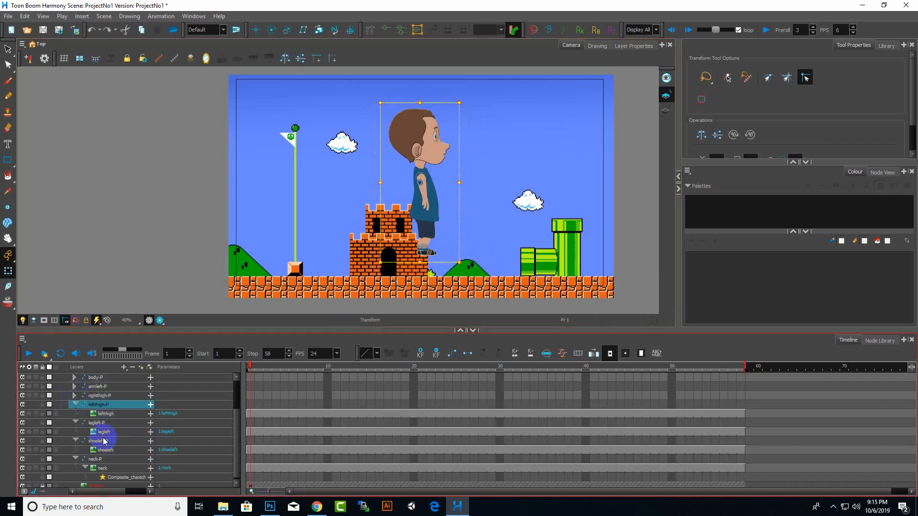
{"action": "left_click", "coordinate": [103, 424]}
{"action": "left_click_drag", "start_coordinate": [109, 408], "coordinate": [108, 406]}
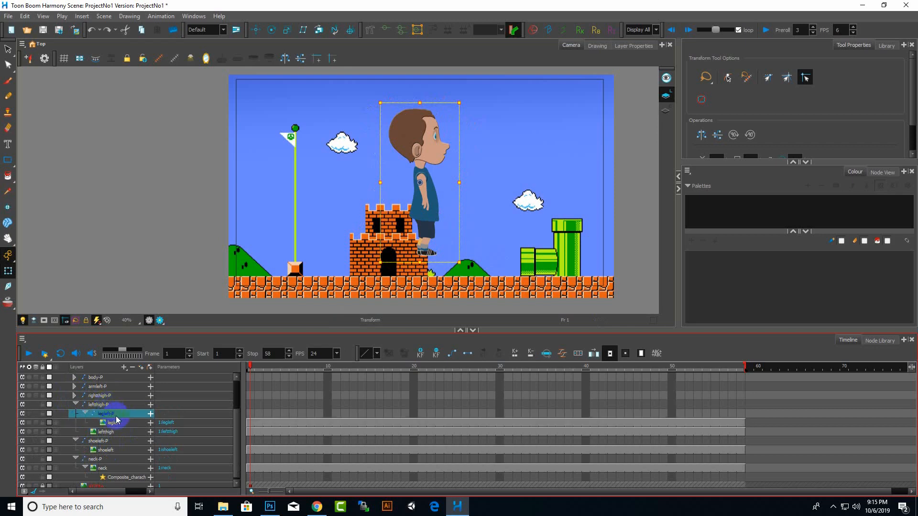
{"action": "left_click_drag", "start_coordinate": [99, 445], "coordinate": [111, 424]}
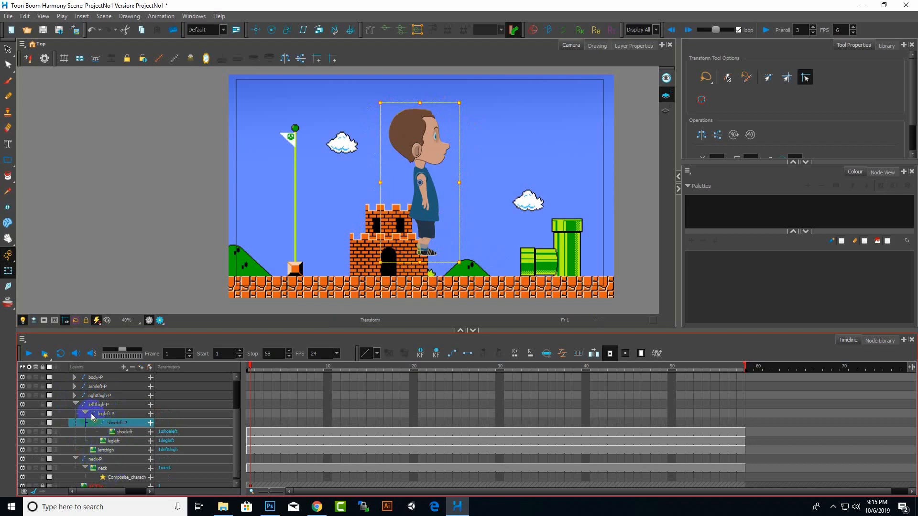
{"action": "left_click", "coordinate": [77, 405]}
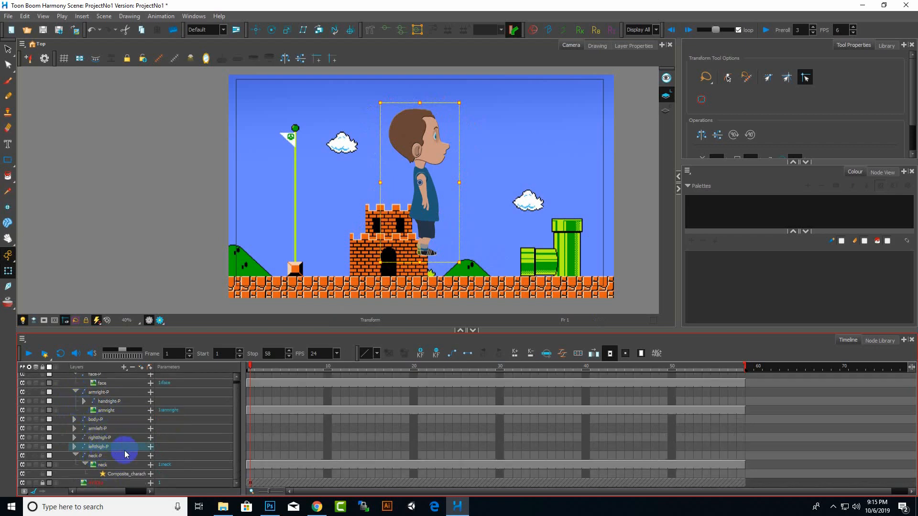
Try rotating the left leg with the leftthigh-P peg and undo the rotation.
{"action": "left_click", "coordinate": [398, 297]}
{"action": "left_click_drag", "start_coordinate": [463, 270], "coordinate": [444, 283]}
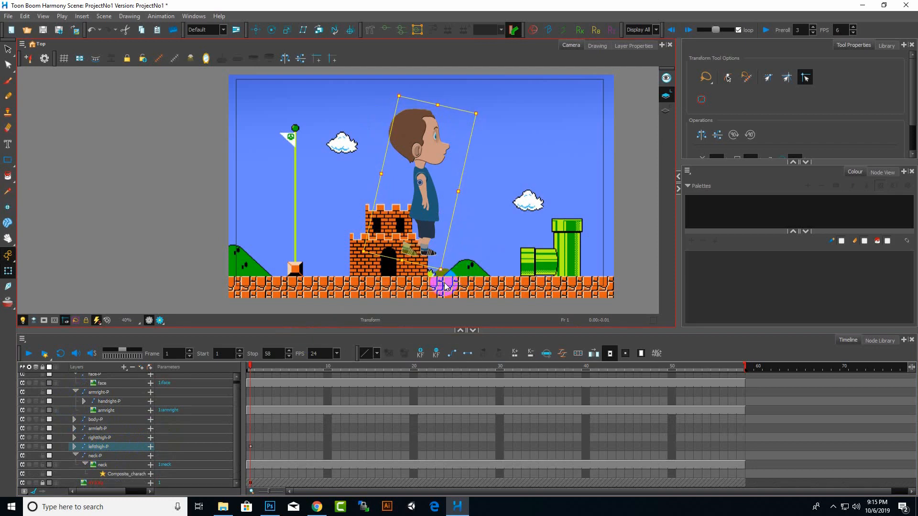
{"action": "key", "text": "ctrl+z"}
Expand leftthigh-P down to its nested shoe peg, try rotating the whole left leg again, and undo the rotation.
{"action": "left_click", "coordinate": [147, 438]}
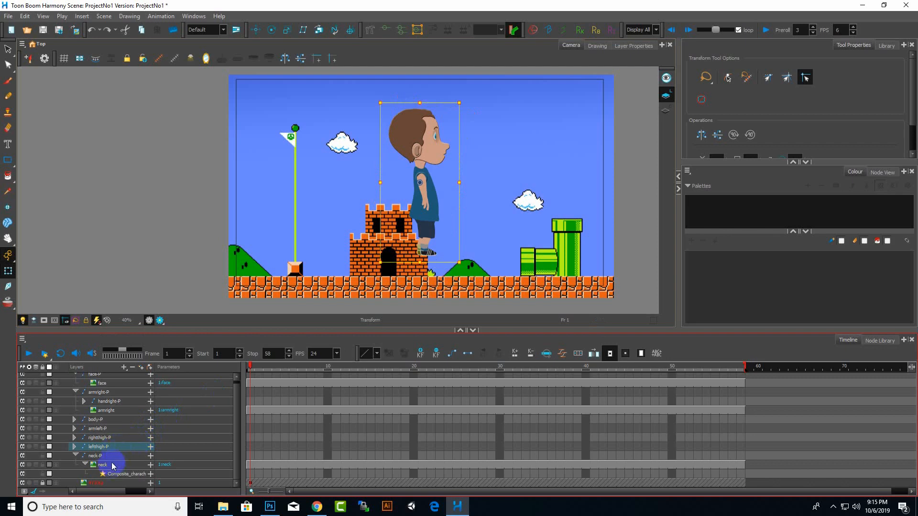
{"action": "left_click", "coordinate": [75, 450]}
{"action": "left_click", "coordinate": [118, 465]}
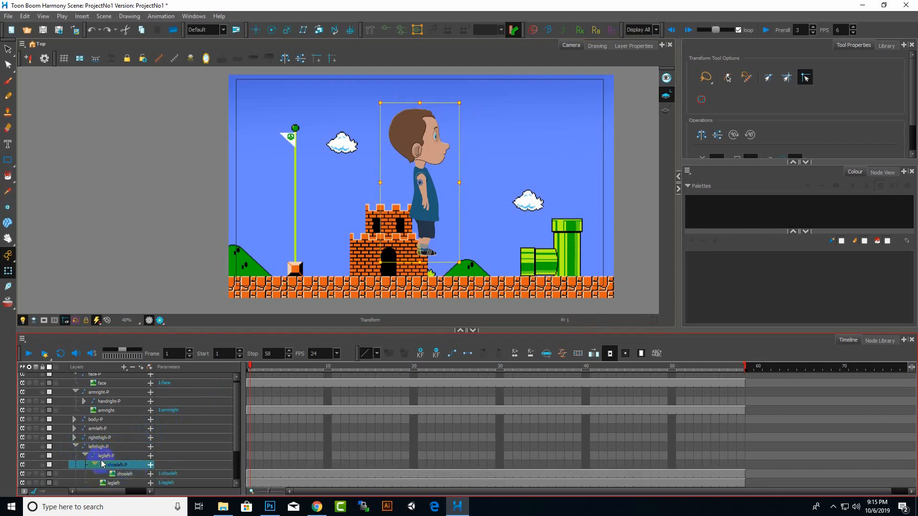
{"action": "left_click", "coordinate": [143, 444]}
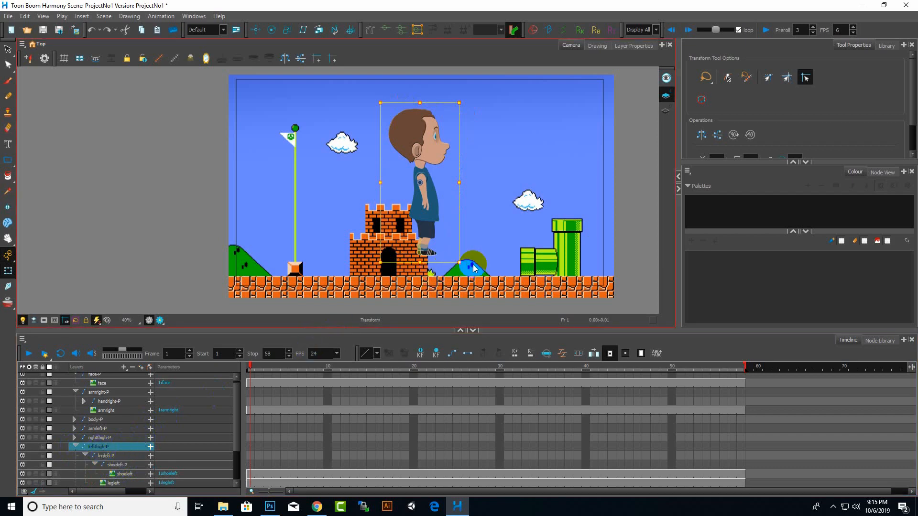
{"action": "mouse_move", "coordinate": [462, 264]}
{"action": "left_mouse_down"}
{"action": "mouse_move", "coordinate": [424, 281]}
{"action": "mouse_move", "coordinate": [465, 281]}
{"action": "left_mouse_up"}
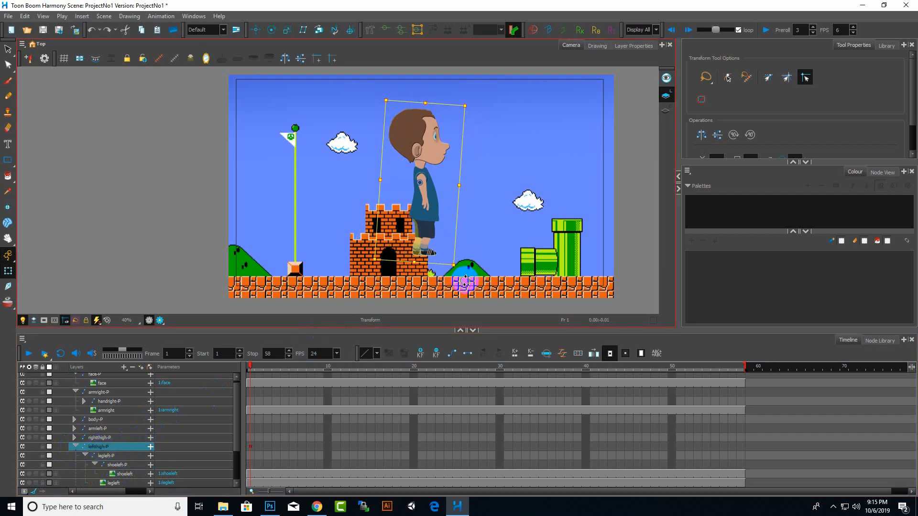
{"action": "key", "text": "ctrl+z"}
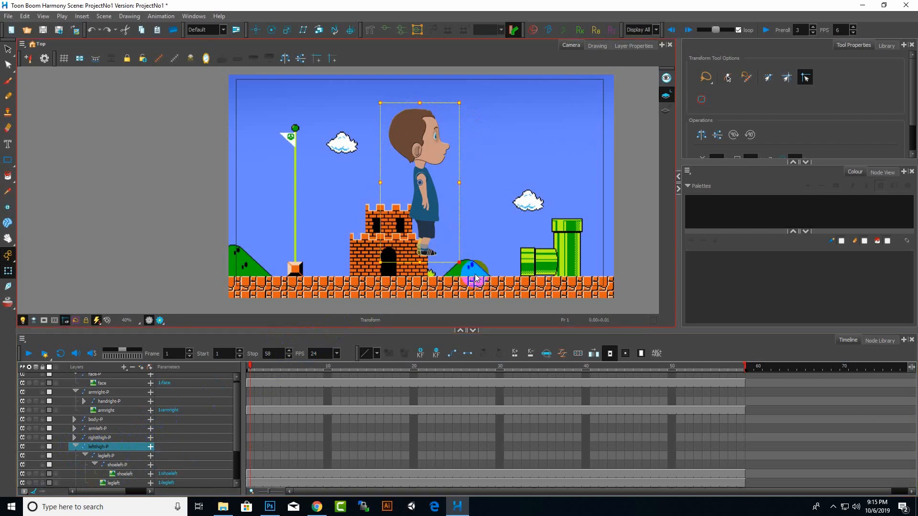
Collapse the leftthigh-P, armright-P, face-P and neck-P groups so only the top-level pegs are listed in the timeline.
{"action": "left_click", "coordinate": [78, 391]}
{"action": "scroll", "coordinate": [116, 436], "scroll_direction": "down", "scroll_amount": 3}
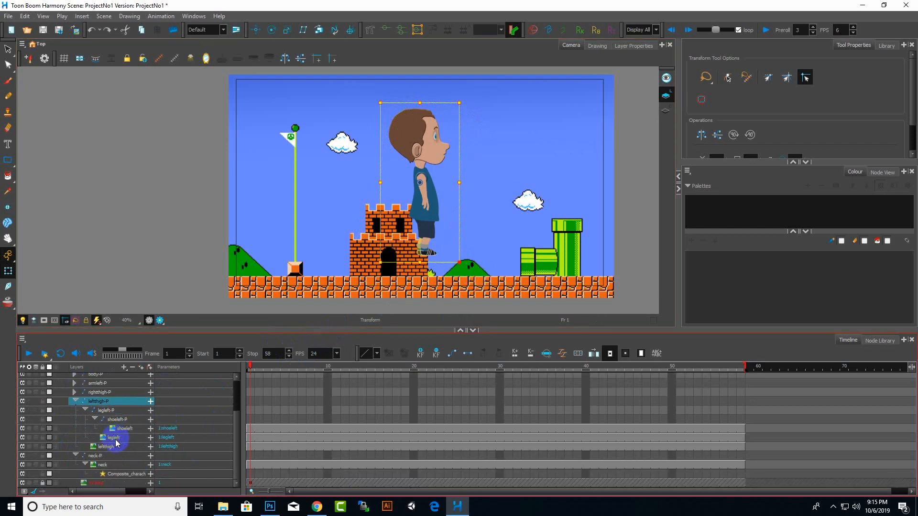
{"action": "left_click", "coordinate": [75, 402]}
{"action": "left_click", "coordinate": [73, 447]}
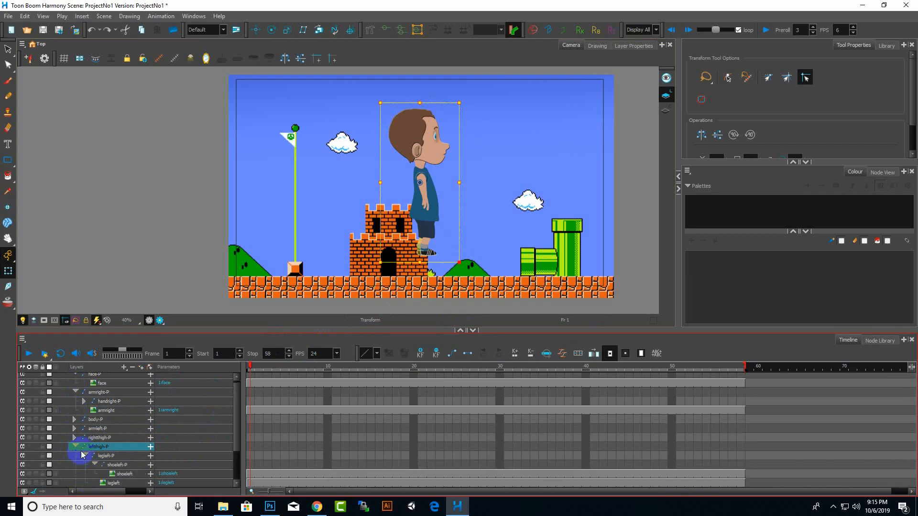
{"action": "left_click", "coordinate": [73, 447]}
{"action": "left_click", "coordinate": [74, 456]}
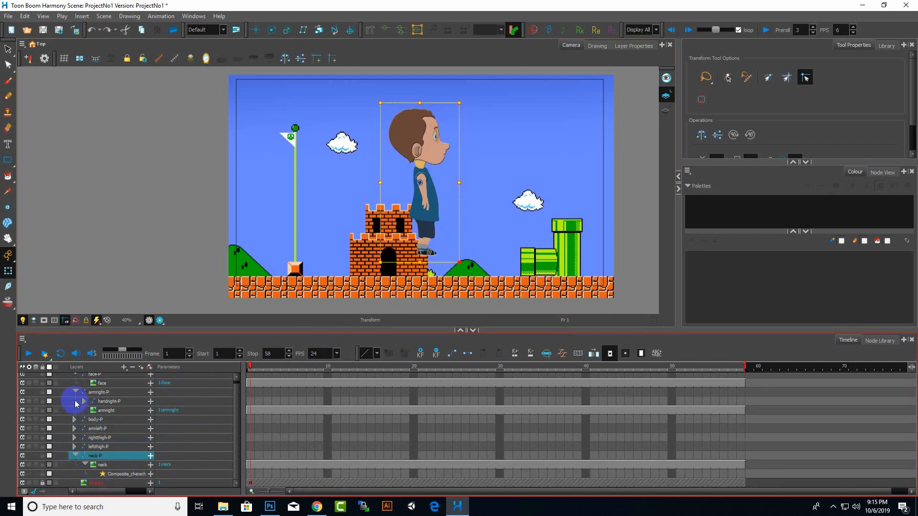
{"action": "left_click", "coordinate": [75, 392]}
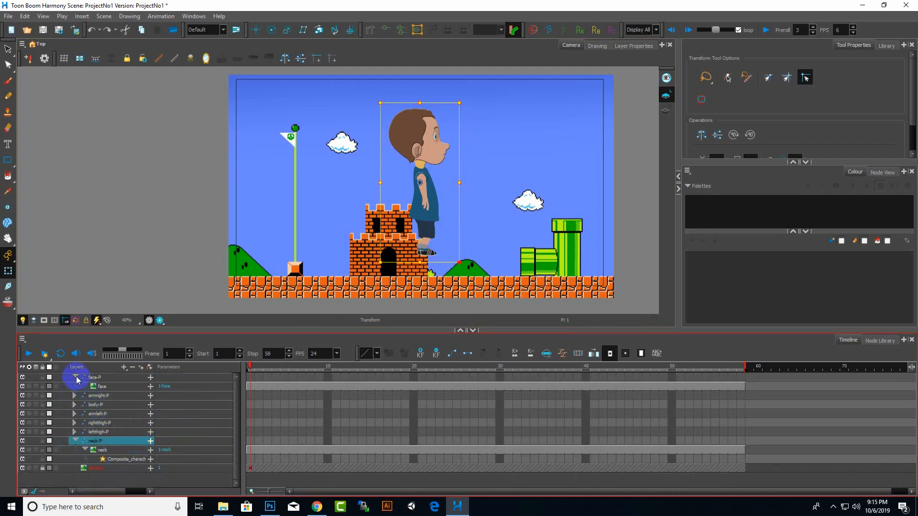
{"action": "left_click", "coordinate": [75, 378]}
{"action": "left_click", "coordinate": [76, 431]}
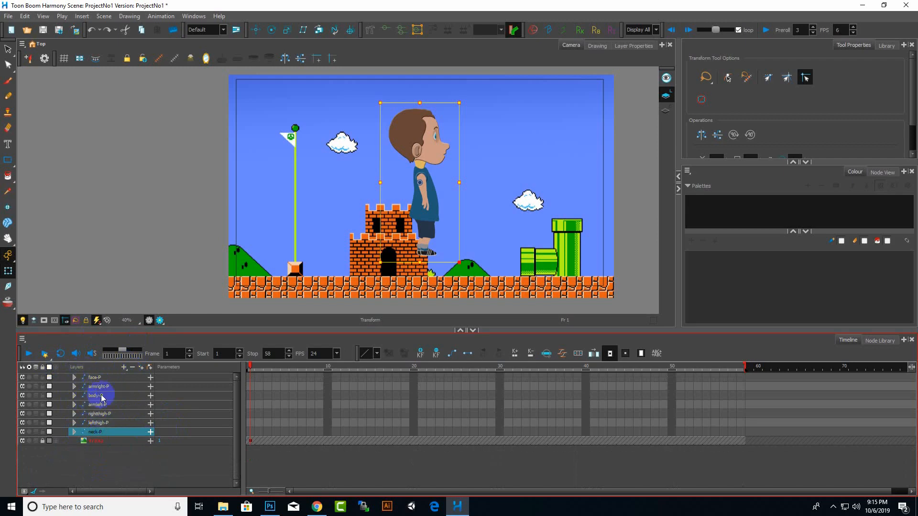
Add a parent peg above neck-P and nest all pegs from face-P to leftthigh-P under it.
{"action": "left_click", "coordinate": [124, 368]}
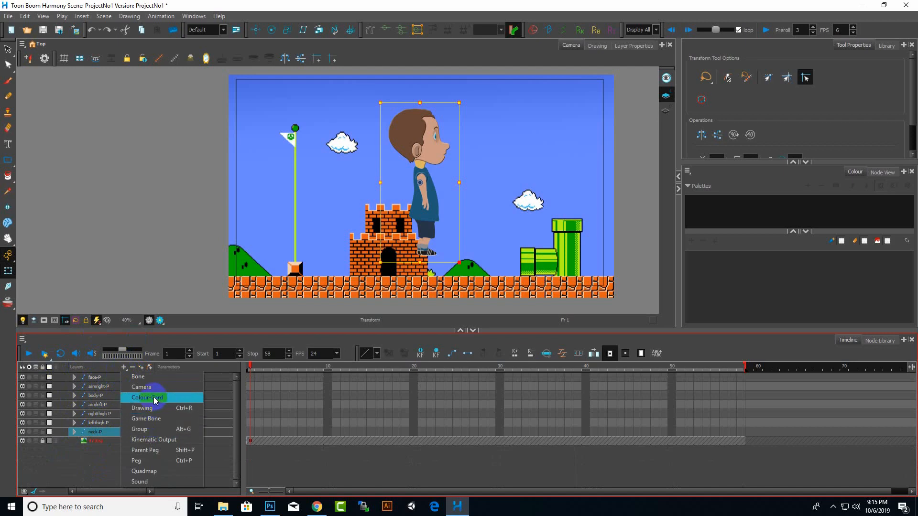
{"action": "left_click", "coordinate": [145, 450]}
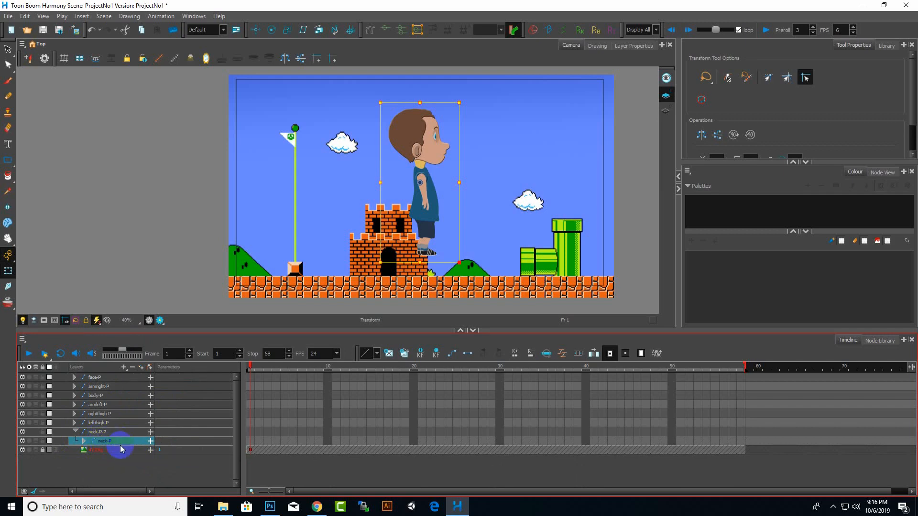
{"action": "left_click", "coordinate": [99, 423]}
{"action": "left_click", "coordinate": [97, 377], "text": "shift"}
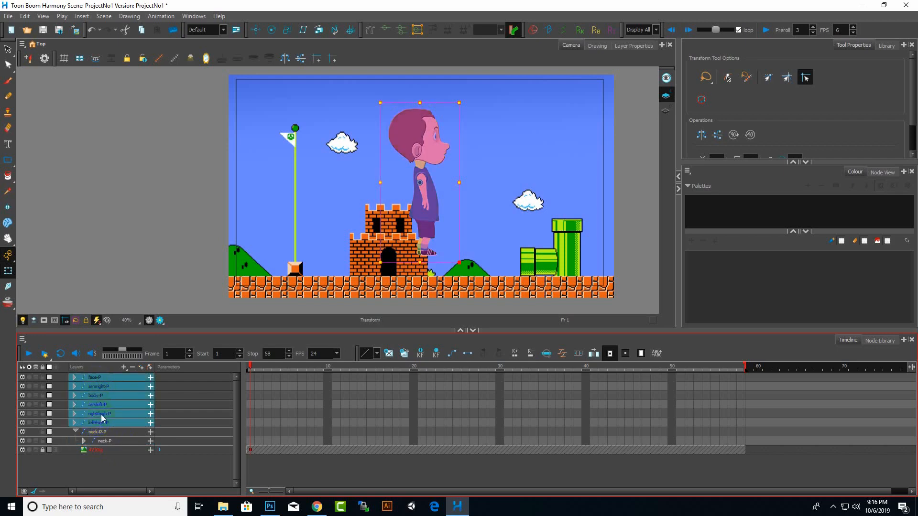
{"action": "left_click_drag", "start_coordinate": [104, 433], "coordinate": [104, 434]}
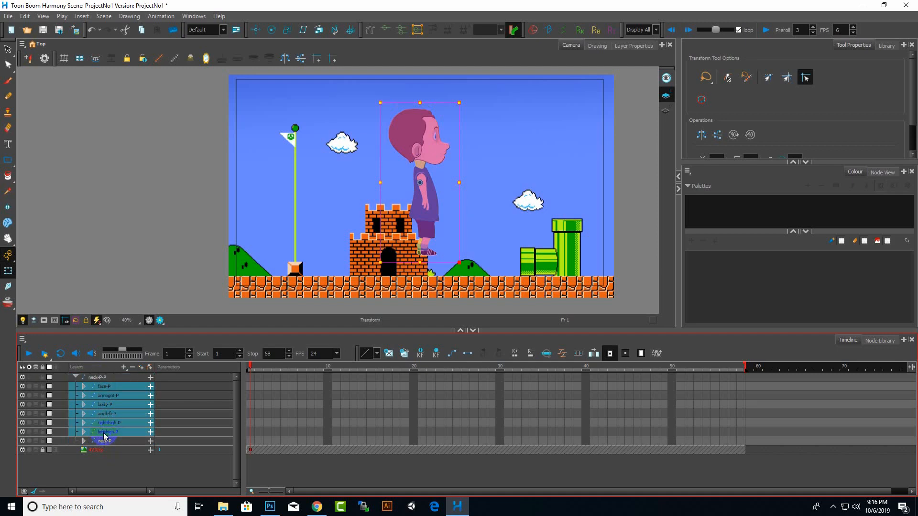
Rename the new top-level parent peg as charachter.
{"action": "left_click", "coordinate": [98, 376]}
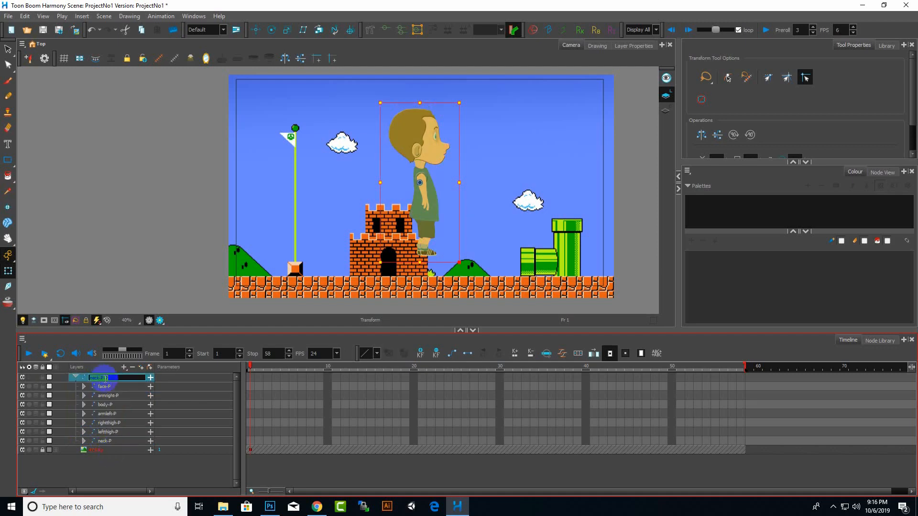
{"action": "double_click", "coordinate": [124, 378]}
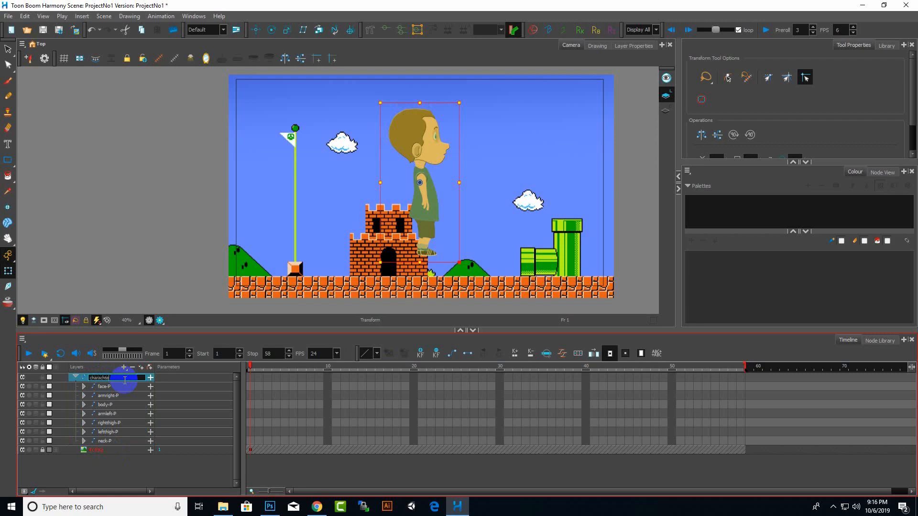
{"action": "key", "text": "Return"}
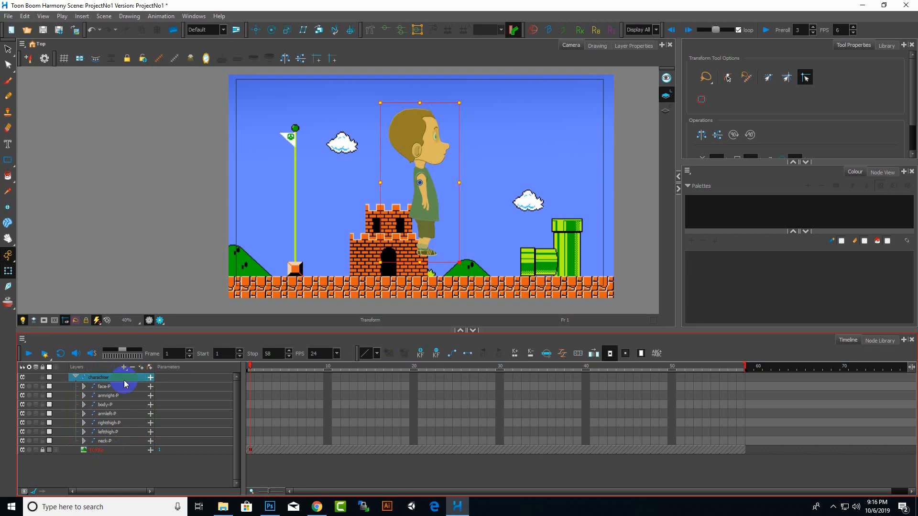
Use the charachter peg to scale the whole boy down and stand him on the brick ground beside the flagpole.
{"action": "left_click", "coordinate": [121, 382]}
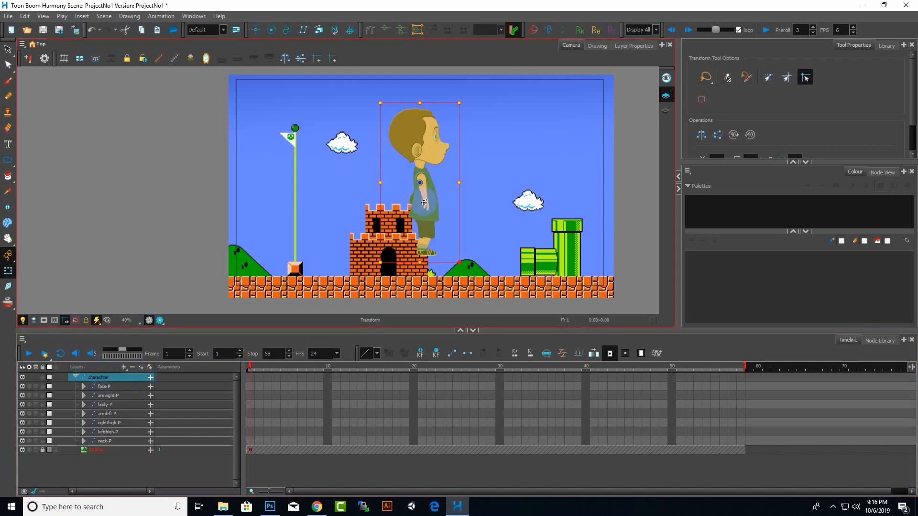
{"action": "left_click_drag", "start_coordinate": [415, 213], "coordinate": [287, 223]}
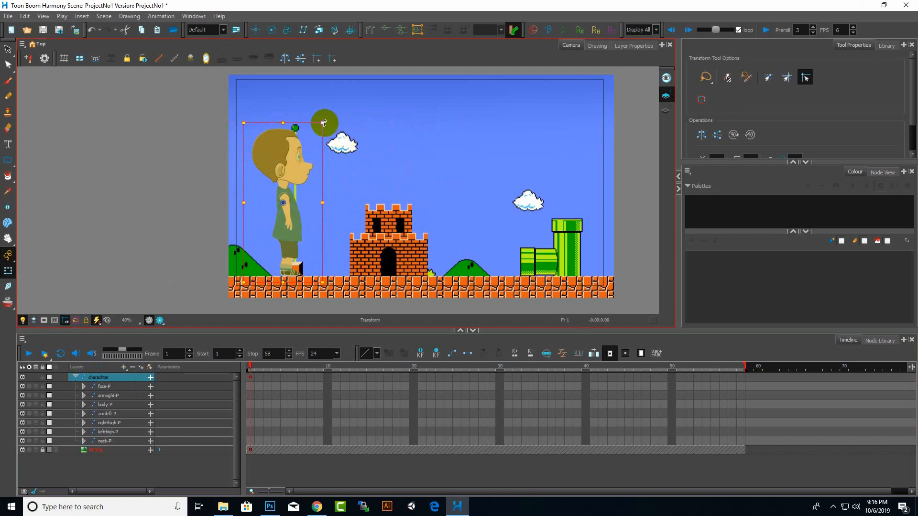
{"action": "left_click_drag", "start_coordinate": [324, 123], "coordinate": [314, 146]}
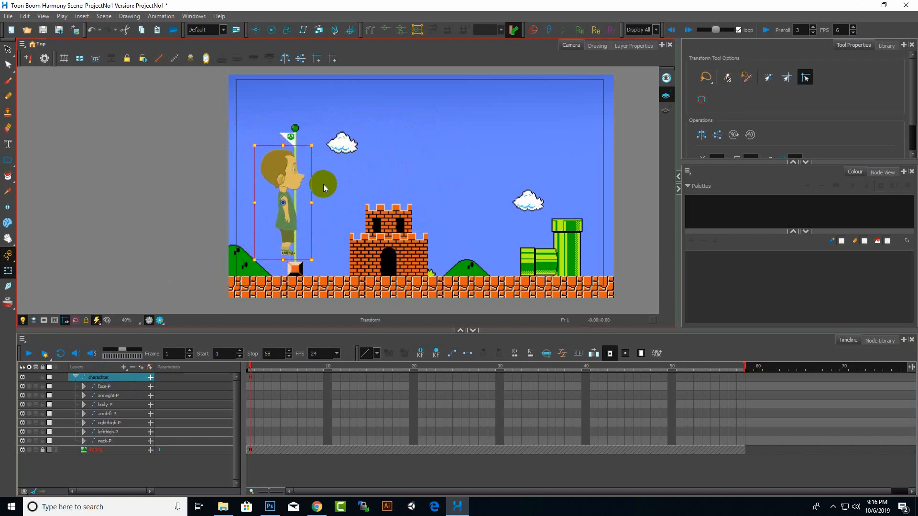
{"action": "left_click_drag", "start_coordinate": [297, 179], "coordinate": [289, 199]}
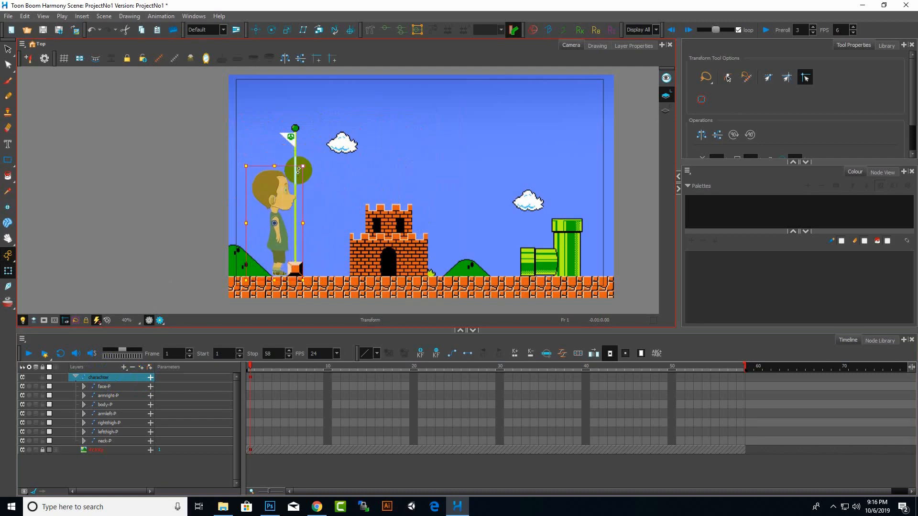
{"action": "left_click_drag", "start_coordinate": [300, 168], "coordinate": [303, 161]}
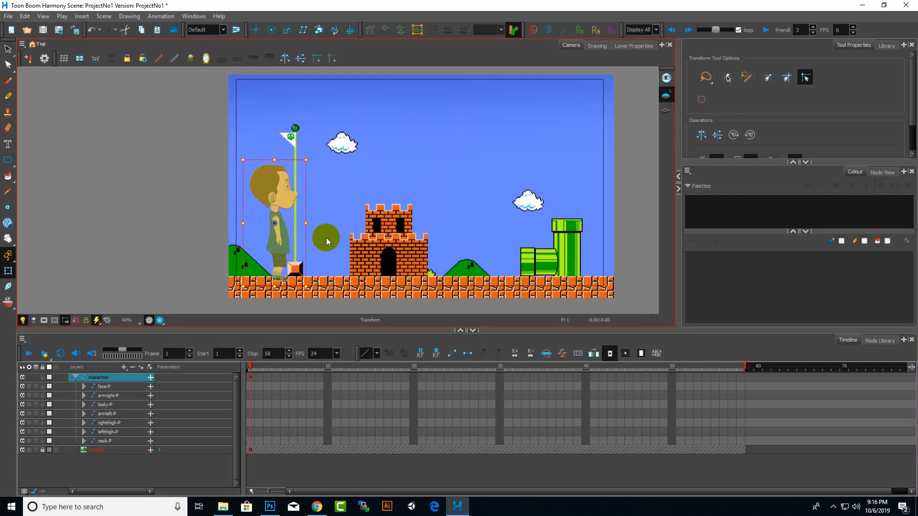
{"action": "scroll", "coordinate": [257, 276], "scroll_direction": "up", "scroll_amount": 2}
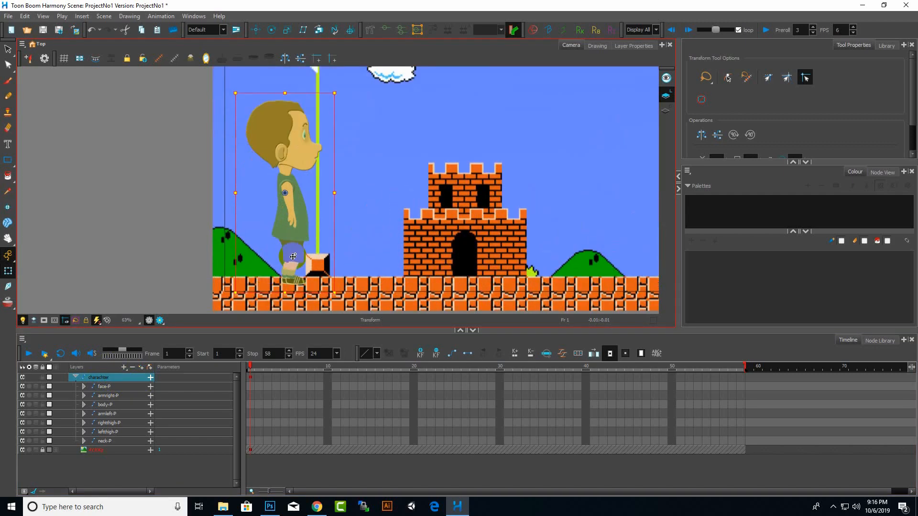
{"action": "left_click_drag", "start_coordinate": [293, 257], "coordinate": [294, 248]}
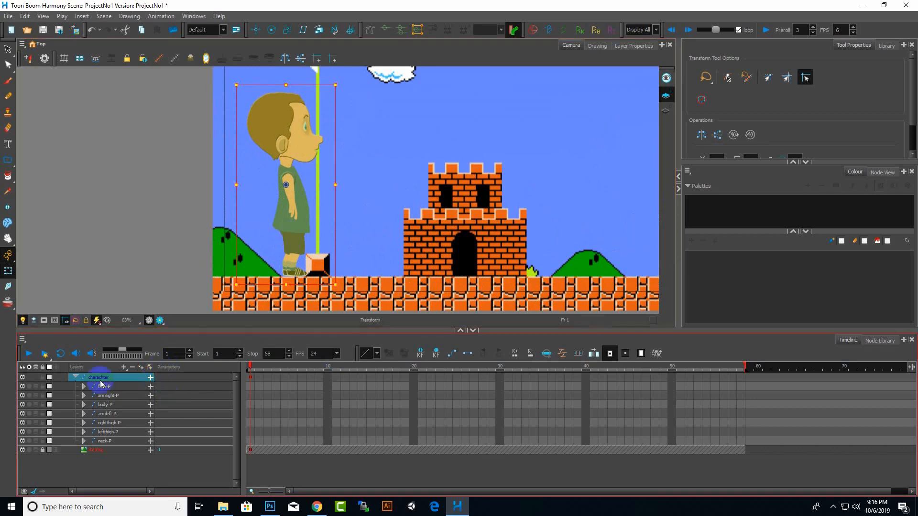
Collapse the charachter peg in the timeline and save the scene.
{"action": "left_click", "coordinate": [75, 377]}
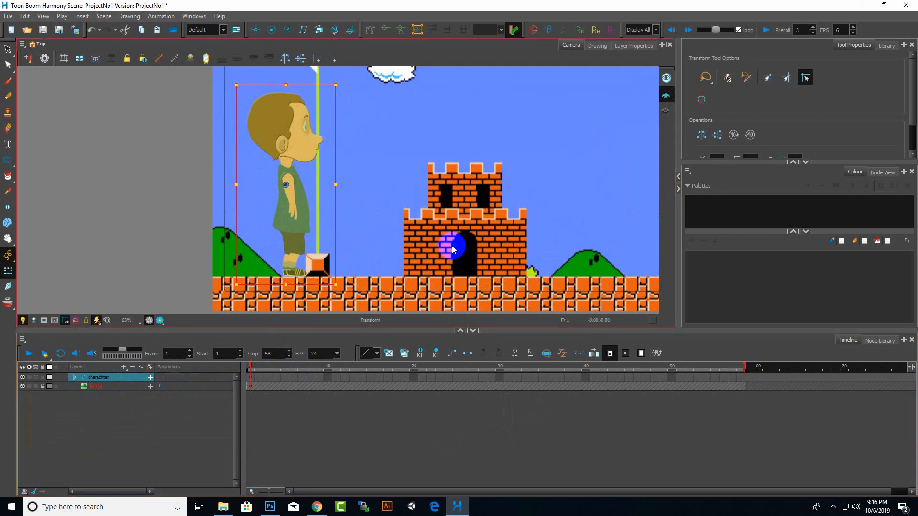
{"action": "scroll", "coordinate": [426, 218], "scroll_direction": "down", "scroll_amount": 2}
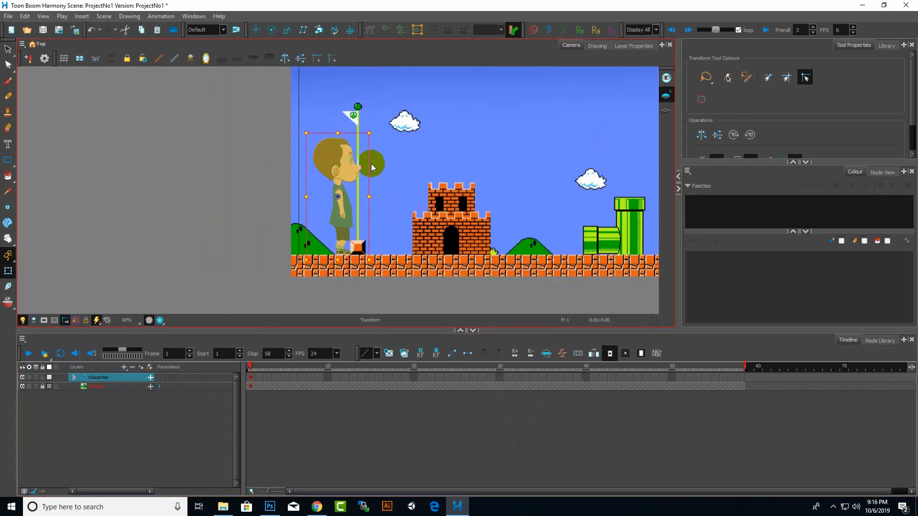
{"action": "scroll", "coordinate": [370, 167], "scroll_direction": "up", "scroll_amount": 2}
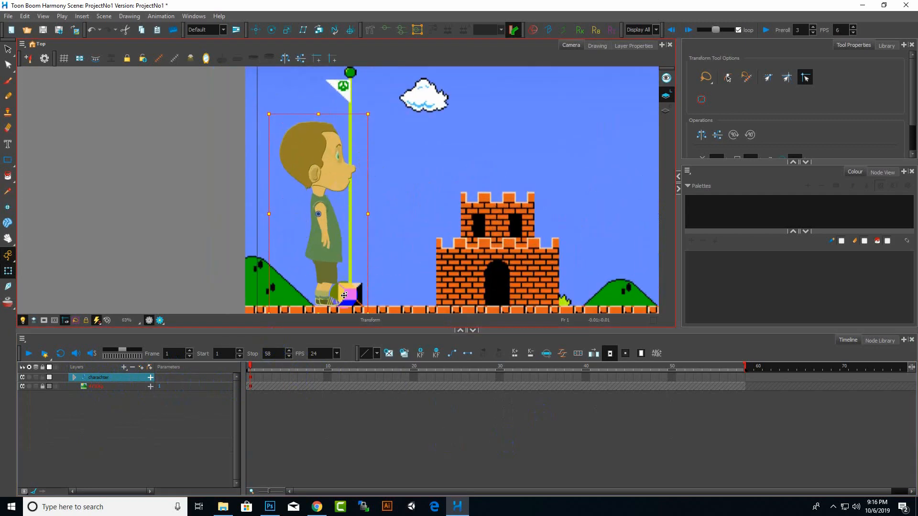
{"action": "left_click", "coordinate": [430, 280]}
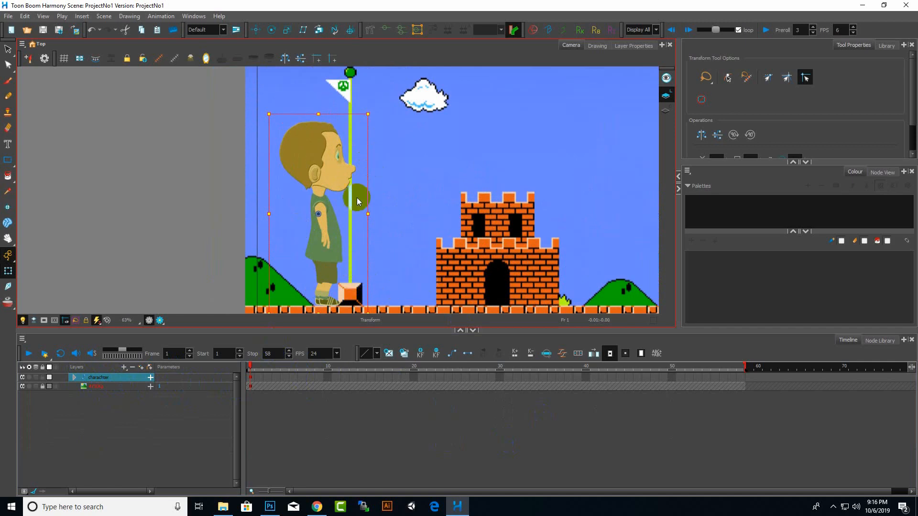
Select the boy's right arm in the camera view and check its peg inside the charachter group.
{"action": "left_click", "coordinate": [319, 215]}
{"action": "left_click", "coordinate": [410, 228]}
{"action": "left_click", "coordinate": [321, 220]}
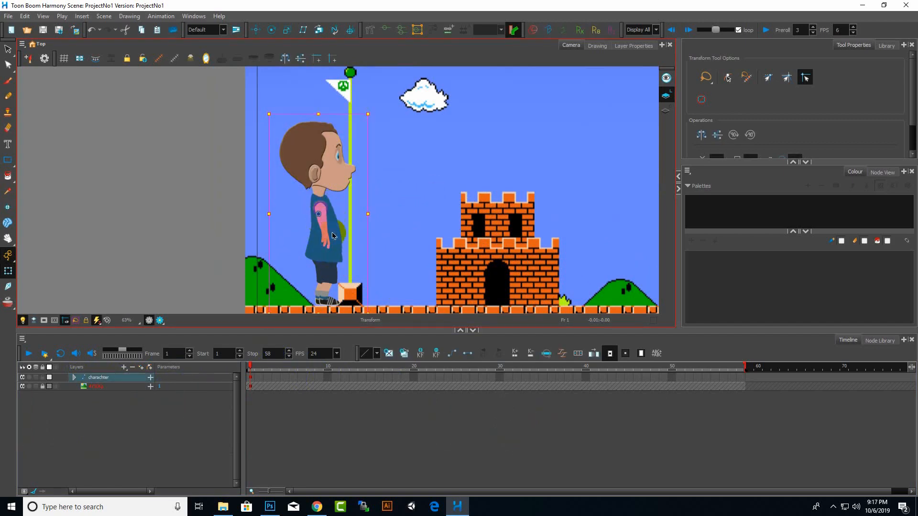
{"action": "left_click", "coordinate": [75, 377]}
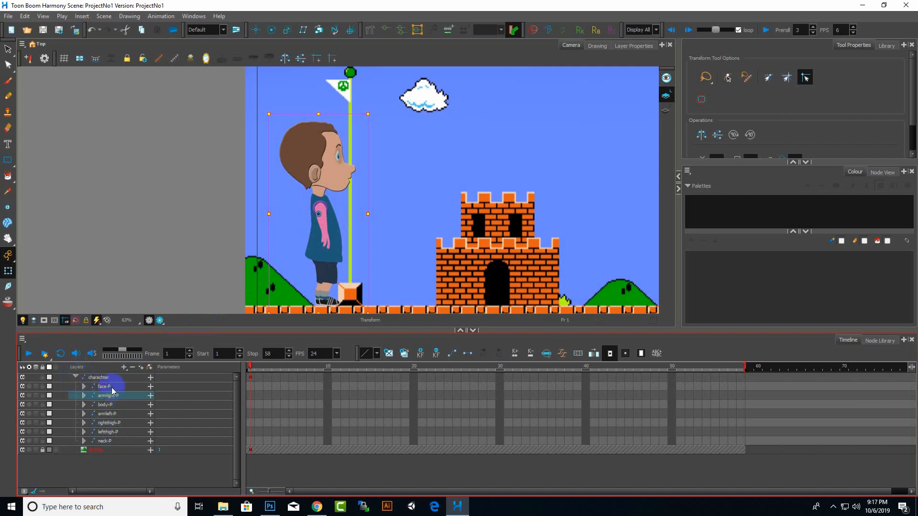
{"action": "left_click", "coordinate": [74, 377]}
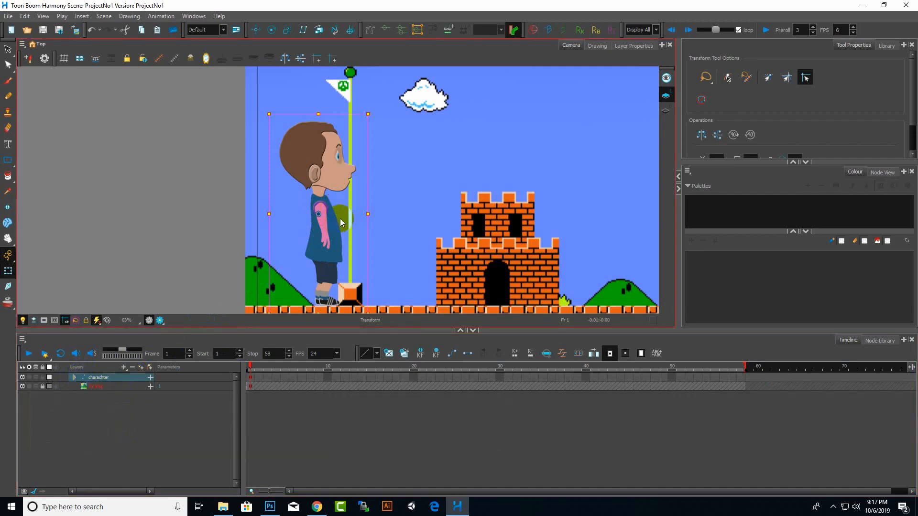
Try rotating the right arm, examine its pivot near the shoulder, and undo the rotation.
{"action": "scroll", "coordinate": [343, 220], "scroll_direction": "down", "scroll_amount": 1}
{"action": "left_click_drag", "start_coordinate": [365, 300], "coordinate": [403, 279]}
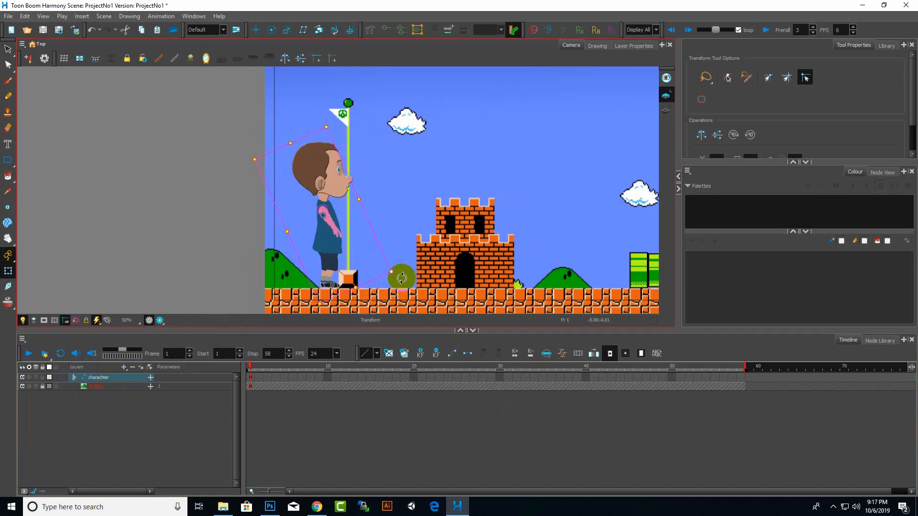
{"action": "scroll", "coordinate": [303, 208], "scroll_direction": "up", "scroll_amount": 4}
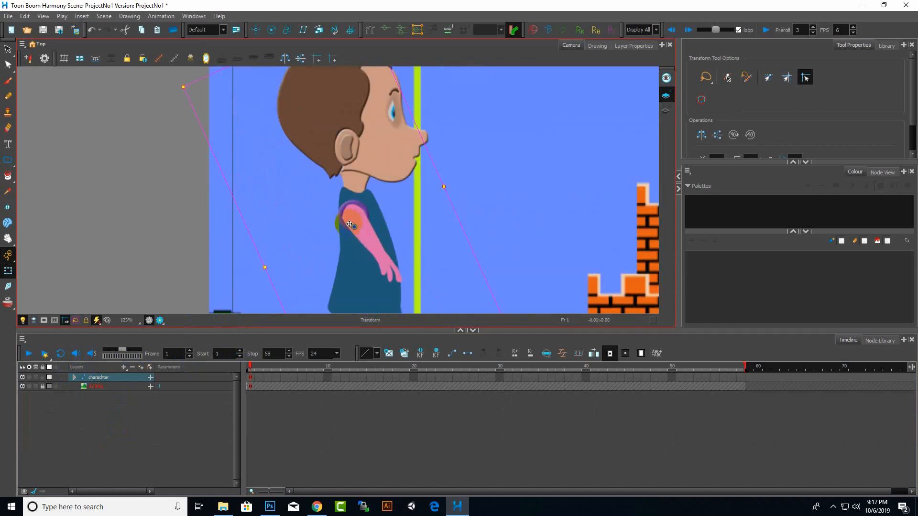
{"action": "key", "text": "ctrl+z"}
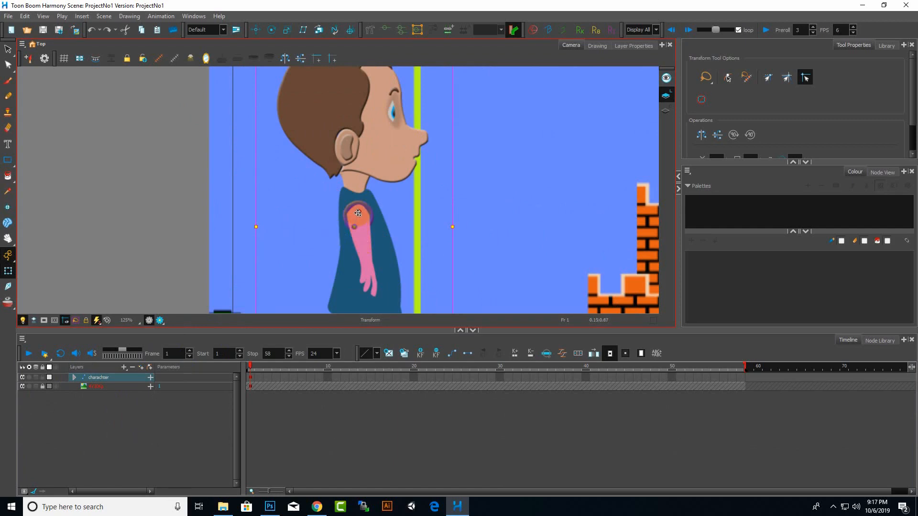
{"action": "scroll", "coordinate": [403, 220], "scroll_direction": "down", "scroll_amount": 4}
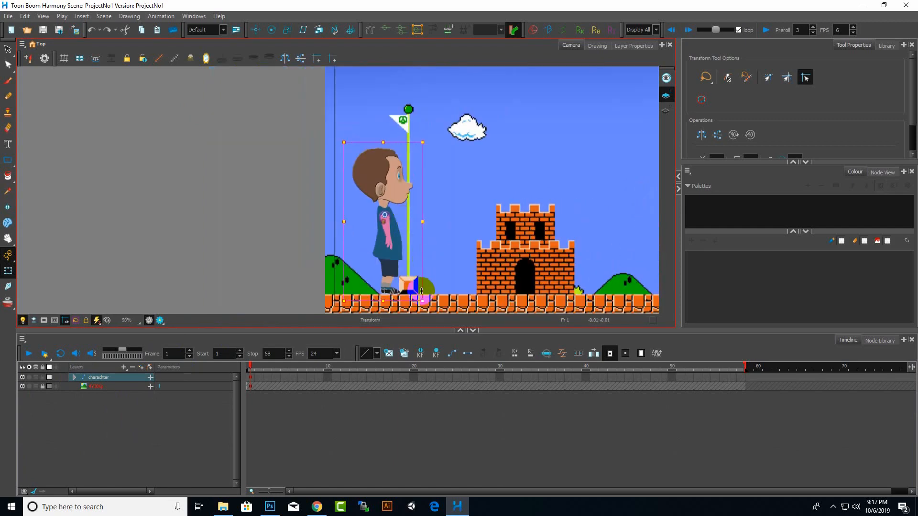
Rotate the boy's right arm forward about its shoulder pivot so it reaches out in front of his body.
{"action": "left_click_drag", "start_coordinate": [430, 305], "coordinate": [512, 277]}
{"action": "scroll", "coordinate": [402, 220], "scroll_direction": "up", "scroll_amount": 3}
{"action": "scroll", "coordinate": [447, 267], "scroll_direction": "down", "scroll_amount": 2}
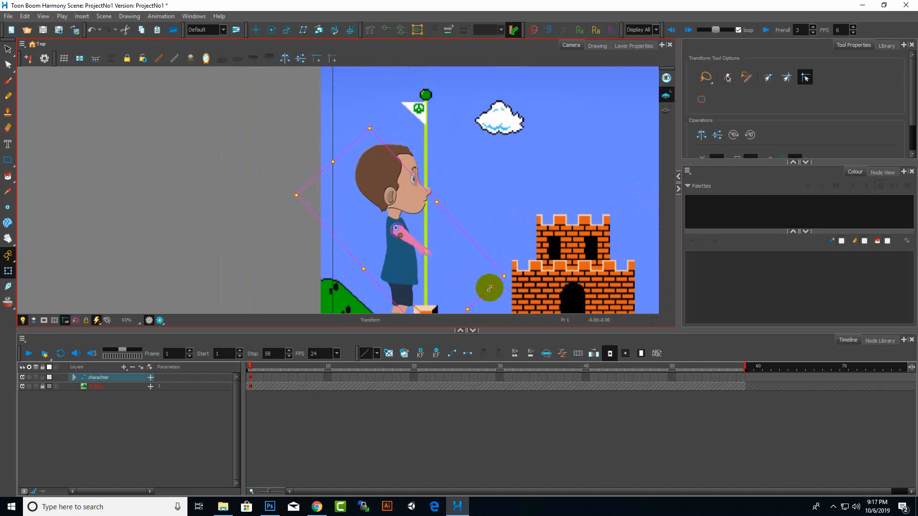
{"action": "scroll", "coordinate": [459, 263], "scroll_direction": "down", "scroll_amount": 2}
{"action": "scroll", "coordinate": [433, 311], "scroll_direction": "up", "scroll_amount": 2}
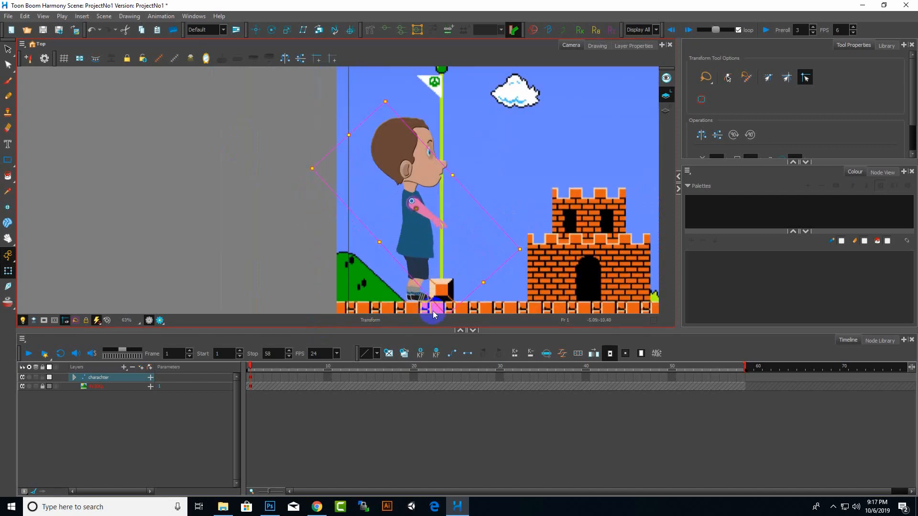
Select the boy's right thigh and lower leg, try swinging them backward about their chest-level pivot, and undo the rotation.
{"action": "left_click", "coordinate": [421, 265]}
{"action": "left_click_drag", "start_coordinate": [420, 268], "coordinate": [421, 276]}
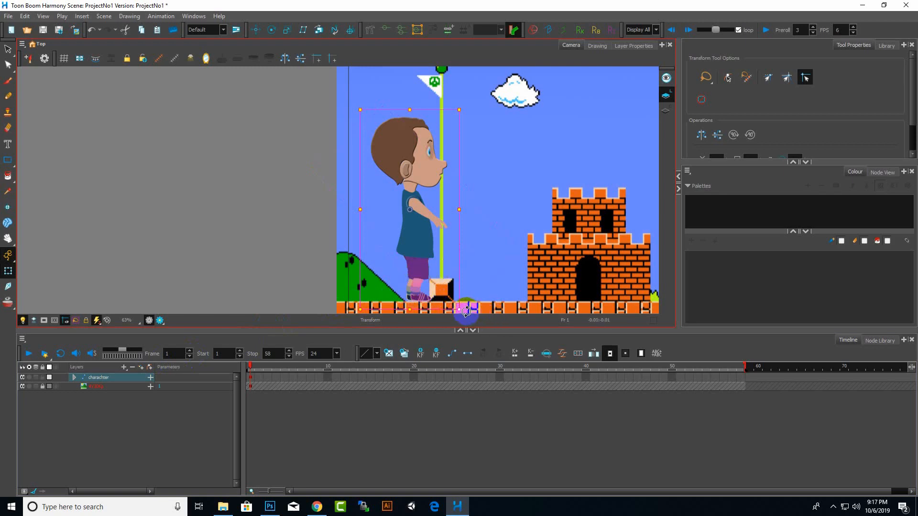
{"action": "left_click_drag", "start_coordinate": [465, 311], "coordinate": [434, 319]}
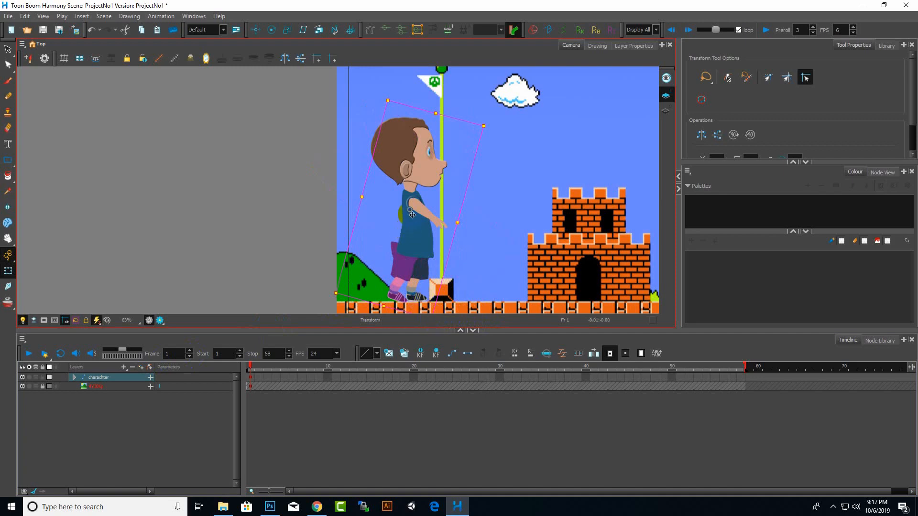
{"action": "key", "text": "ctrl+z"}
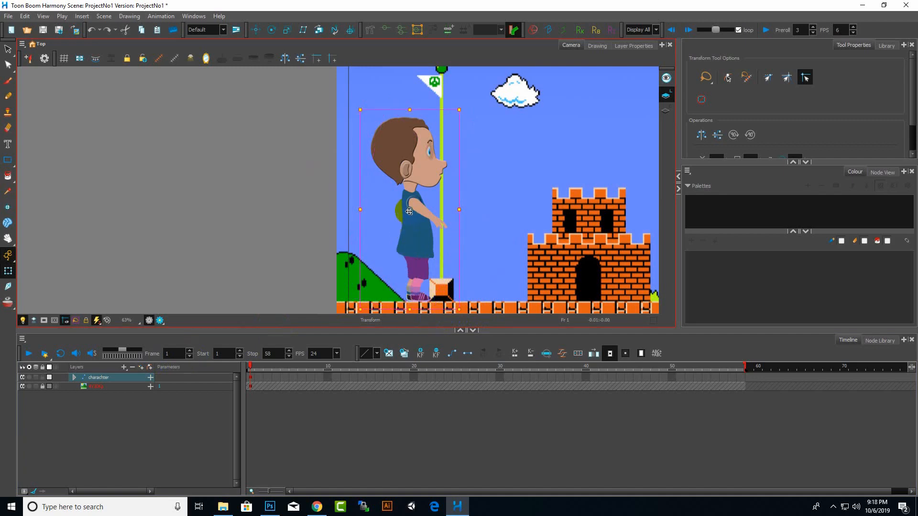
Move the right leg's pivot down to the hip at the shirt hem and rotate the leg backward.
{"action": "left_click_drag", "start_coordinate": [409, 219], "coordinate": [416, 255]}
{"action": "left_click_drag", "start_coordinate": [468, 311], "coordinate": [430, 313]}
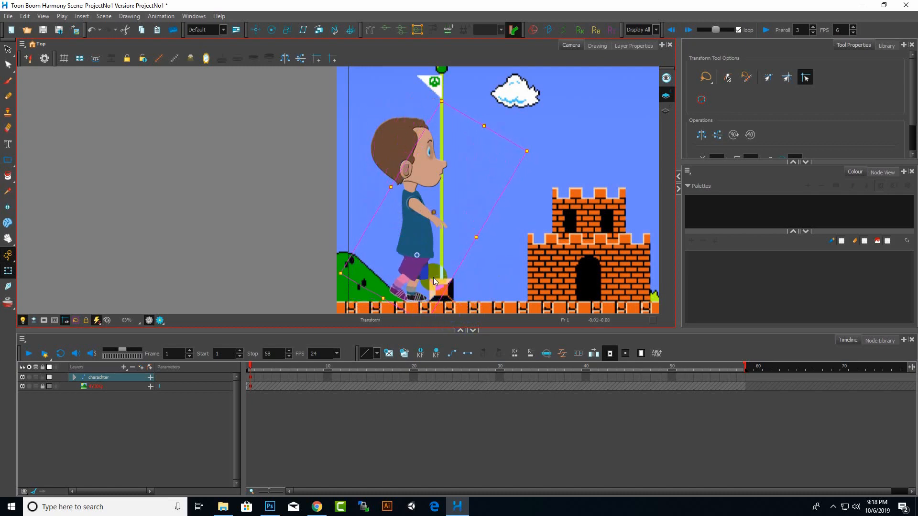
{"action": "scroll", "coordinate": [399, 298], "scroll_direction": "up", "scroll_amount": 1}
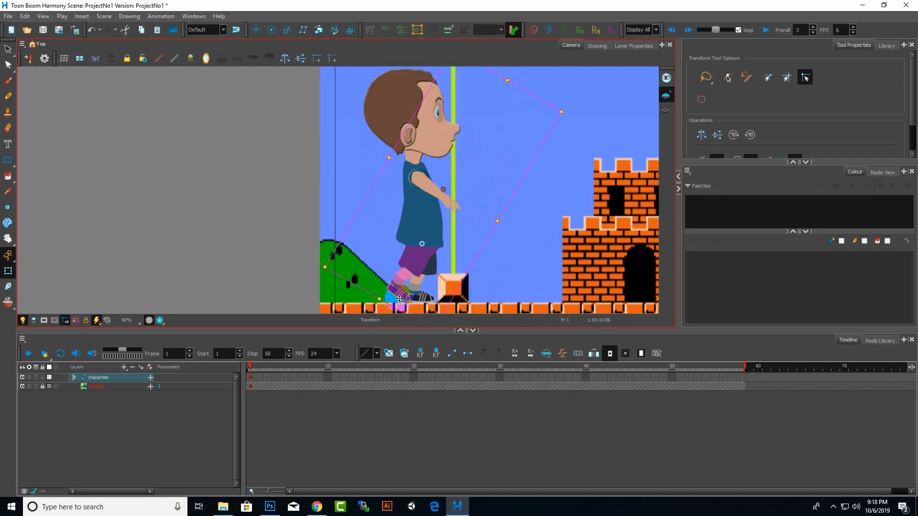
Rotate only the boy's right lower leg and shoe slightly further back.
{"action": "scroll", "coordinate": [399, 298], "scroll_direction": "up", "scroll_amount": 1}
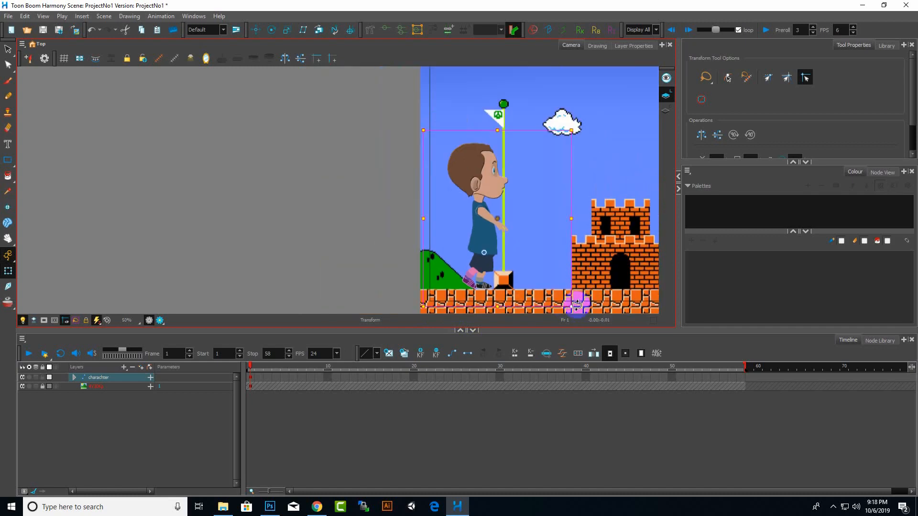
{"action": "left_click_drag", "start_coordinate": [567, 309], "coordinate": [562, 312]}
{"action": "scroll", "coordinate": [463, 275], "scroll_direction": "up", "scroll_amount": 3}
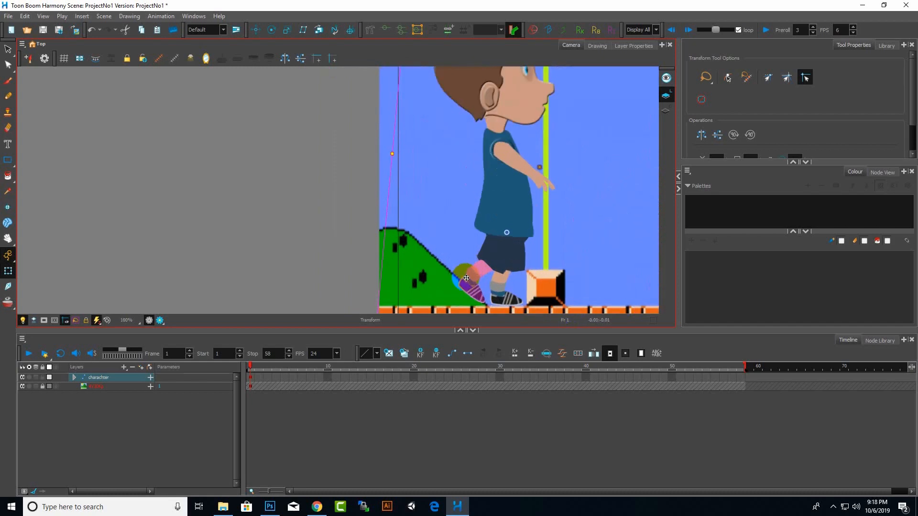
{"action": "scroll", "coordinate": [475, 277], "scroll_direction": "down", "scroll_amount": 4}
{"action": "scroll", "coordinate": [475, 278], "scroll_direction": "up", "scroll_amount": 4}
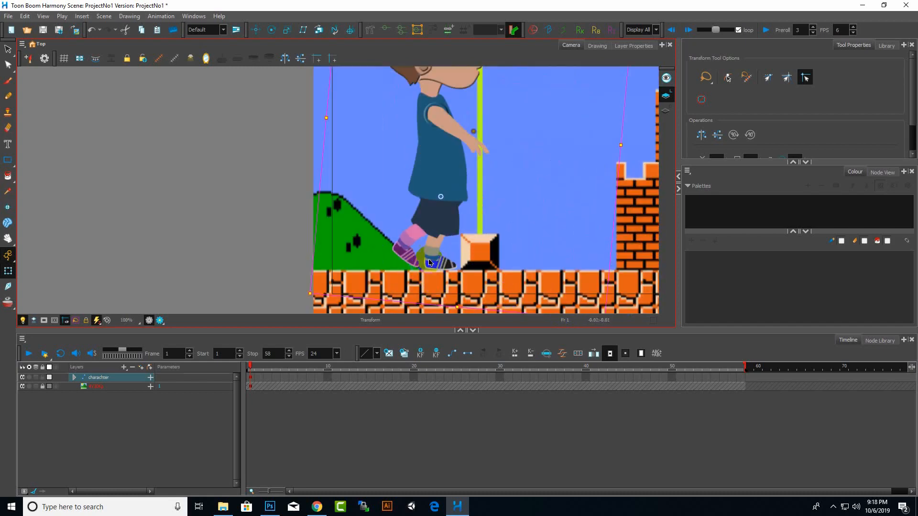
Select the boy's left thigh, check its peg inside the charachter group, and include the lower leg in the selection.
{"action": "left_click", "coordinate": [448, 232]}
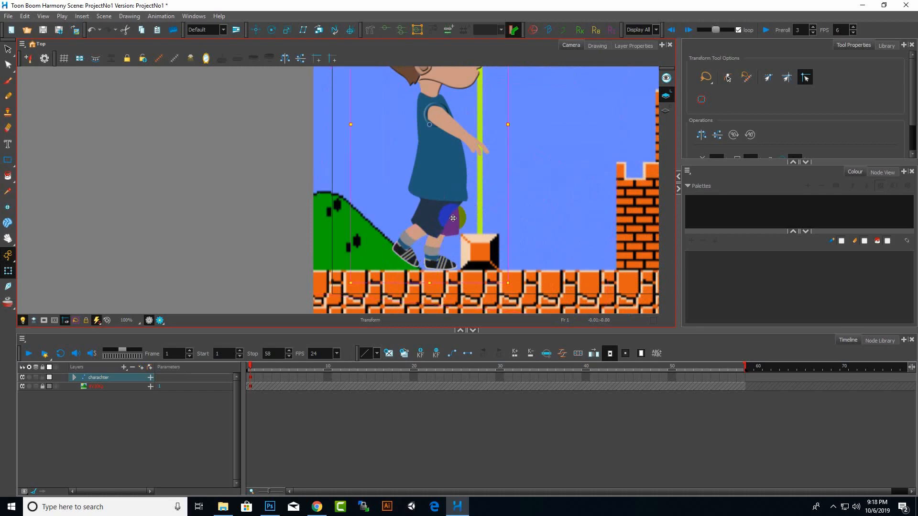
{"action": "left_click", "coordinate": [74, 378]}
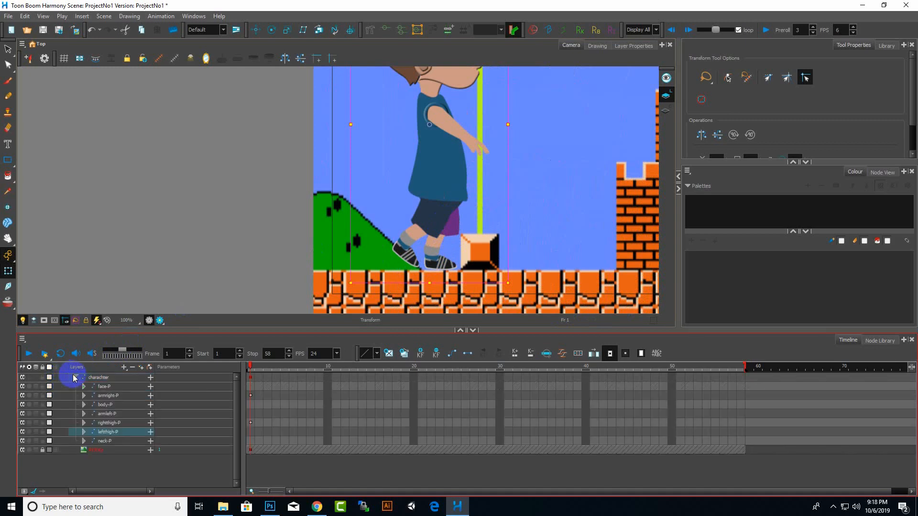
{"action": "left_click", "coordinate": [75, 378]}
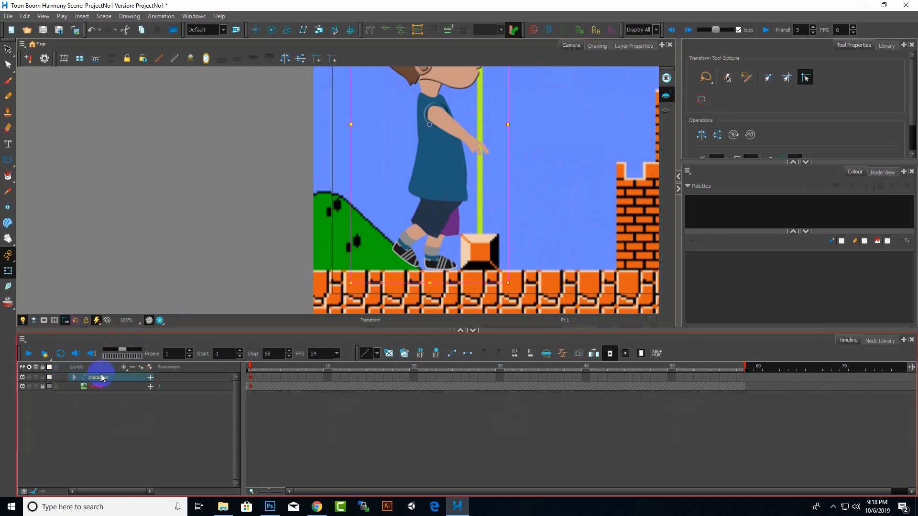
{"action": "left_click", "coordinate": [444, 239]}
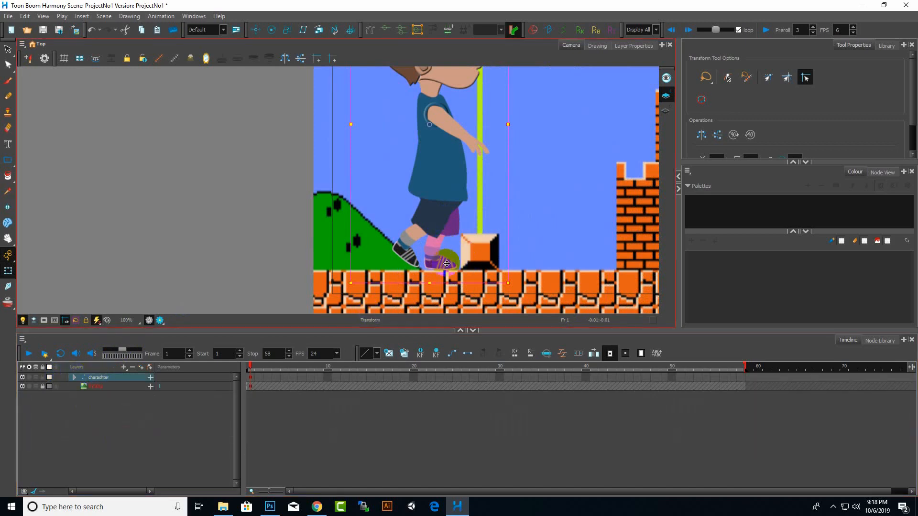
Try rotating the left leg about its chest-level pivot and shifting it downward, undoing both changes.
{"action": "left_click_drag", "start_coordinate": [515, 285], "coordinate": [536, 280]}
{"action": "key", "text": "ctrl+z"}
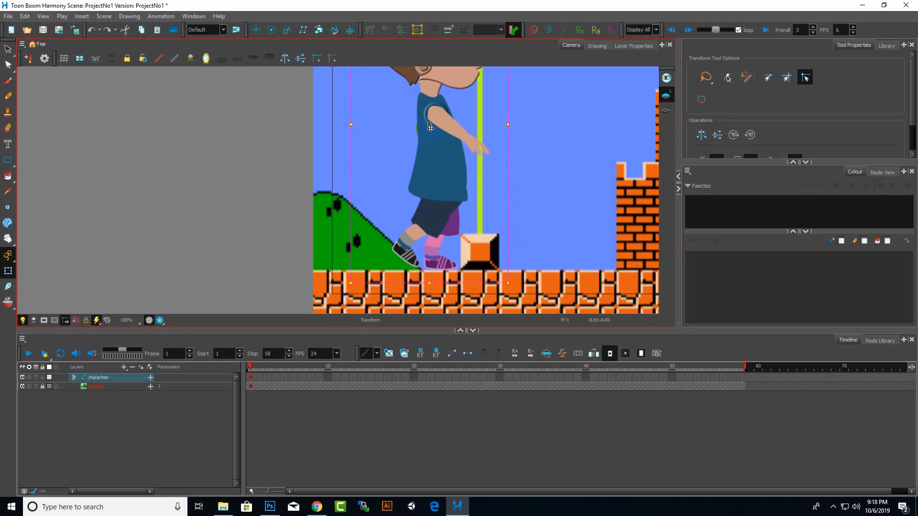
{"action": "left_click_drag", "start_coordinate": [430, 128], "coordinate": [434, 151]}
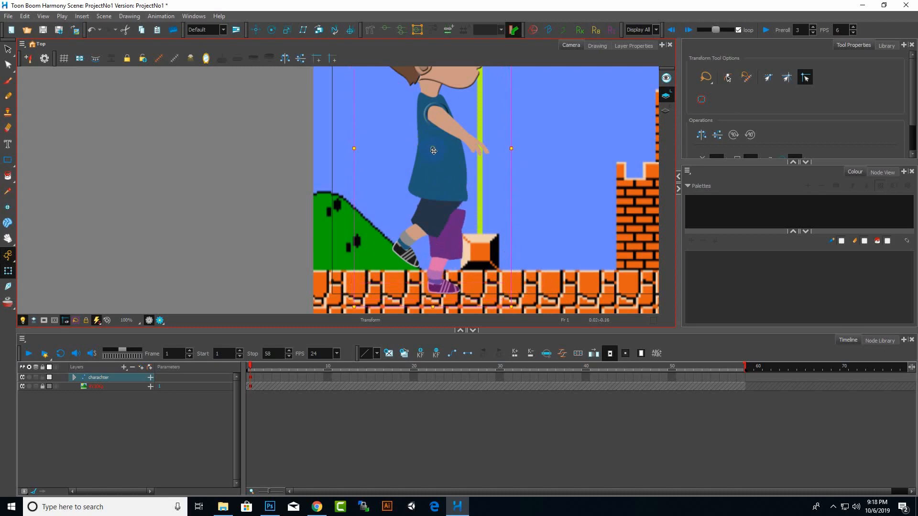
{"action": "key", "text": "ctrl+z"}
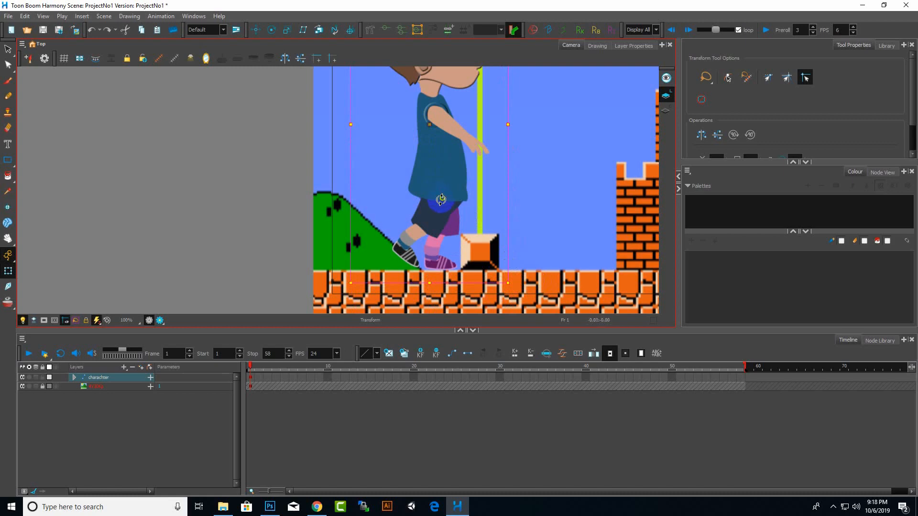
Place the left leg's pivot at the hip by the shirt hem and rotate the leg forward into a stride.
{"action": "left_click_drag", "start_coordinate": [514, 286], "coordinate": [536, 268]}
{"action": "scroll", "coordinate": [390, 284], "scroll_direction": "down", "scroll_amount": 1}
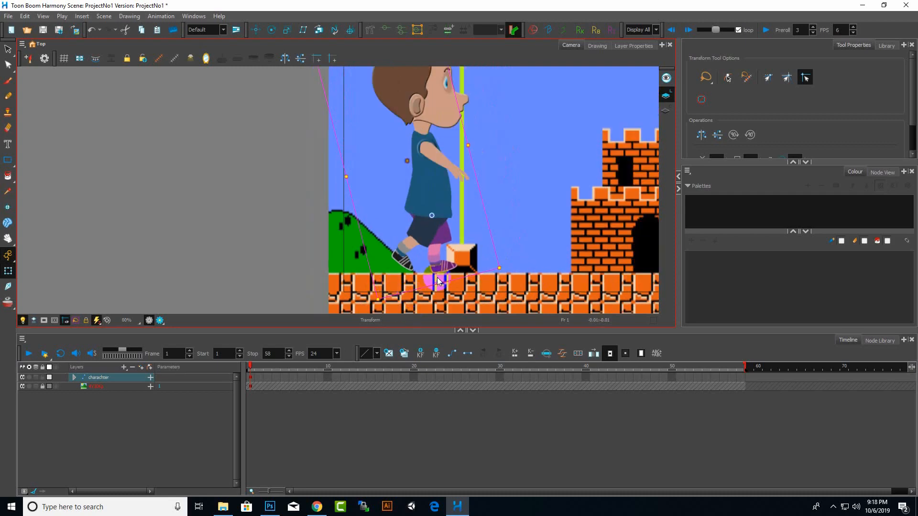
{"action": "mouse_move", "coordinate": [506, 268]}
{"action": "left_mouse_down"}
{"action": "mouse_move", "coordinate": [514, 249]}
{"action": "mouse_move", "coordinate": [507, 258]}
{"action": "left_mouse_up"}
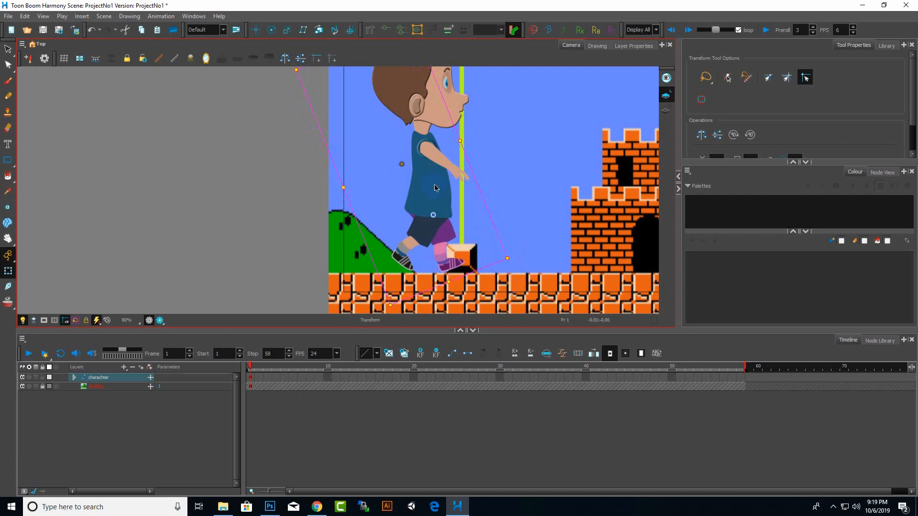
{"action": "scroll", "coordinate": [438, 223], "scroll_direction": "down", "scroll_amount": 1}
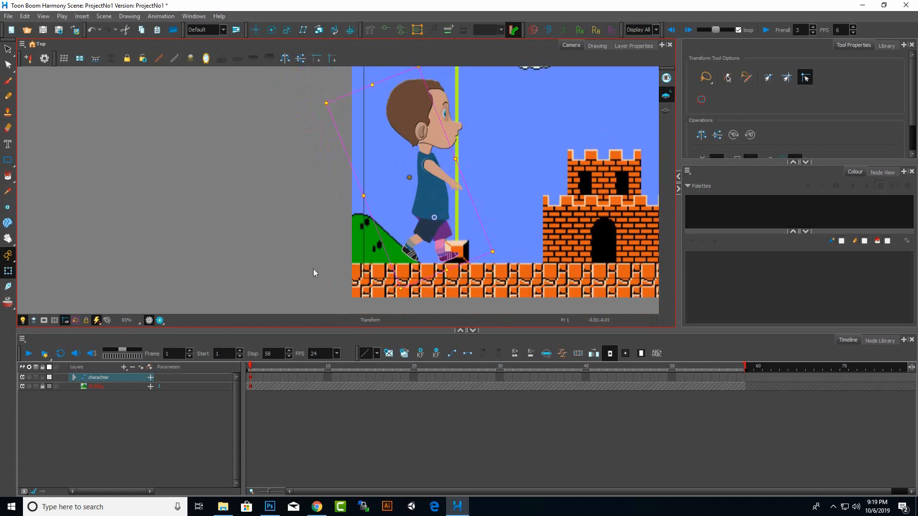
Expand the charachter peg, select armleft-P, and rotate the left arm backward behind the boy's body.
{"action": "left_click", "coordinate": [62, 393]}
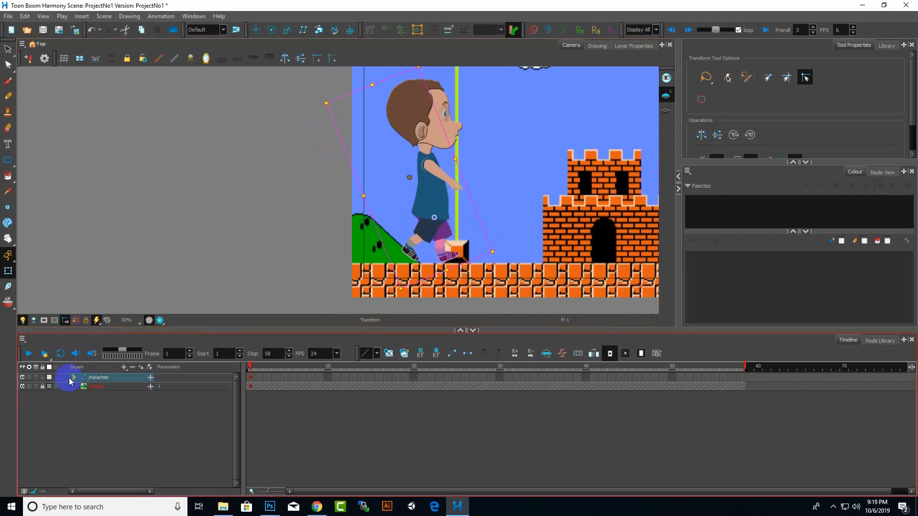
{"action": "left_click", "coordinate": [72, 380]}
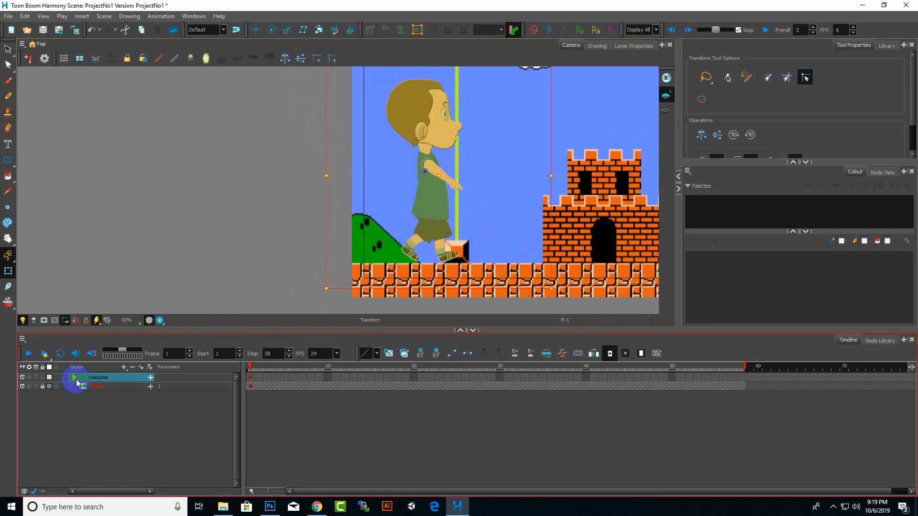
{"action": "left_click", "coordinate": [75, 378]}
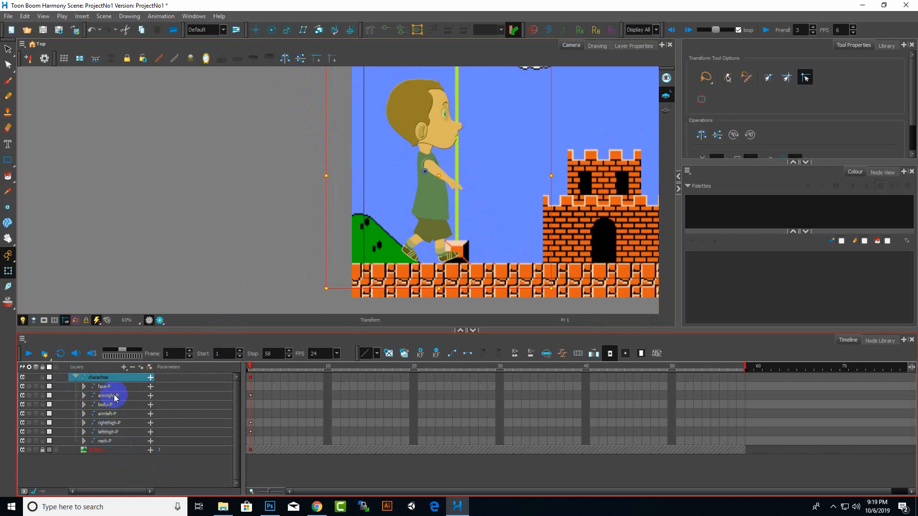
{"action": "left_click", "coordinate": [110, 432]}
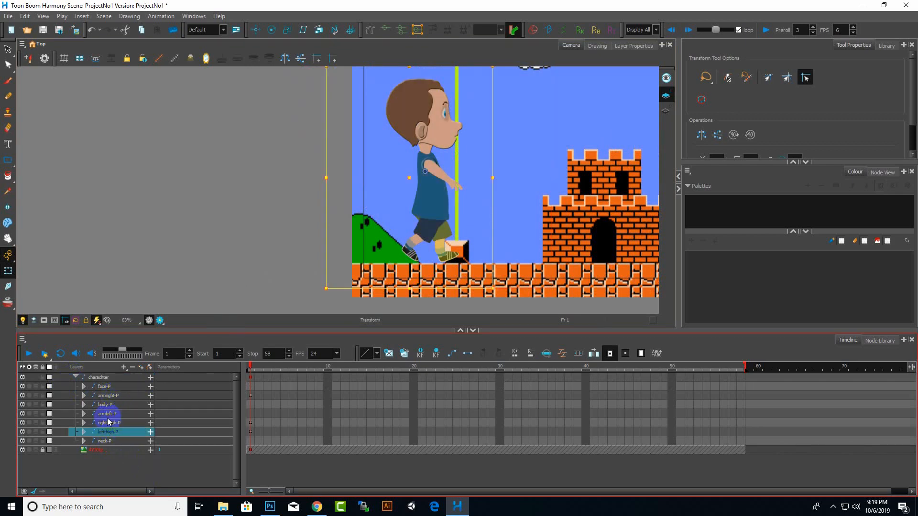
{"action": "left_click", "coordinate": [111, 414]}
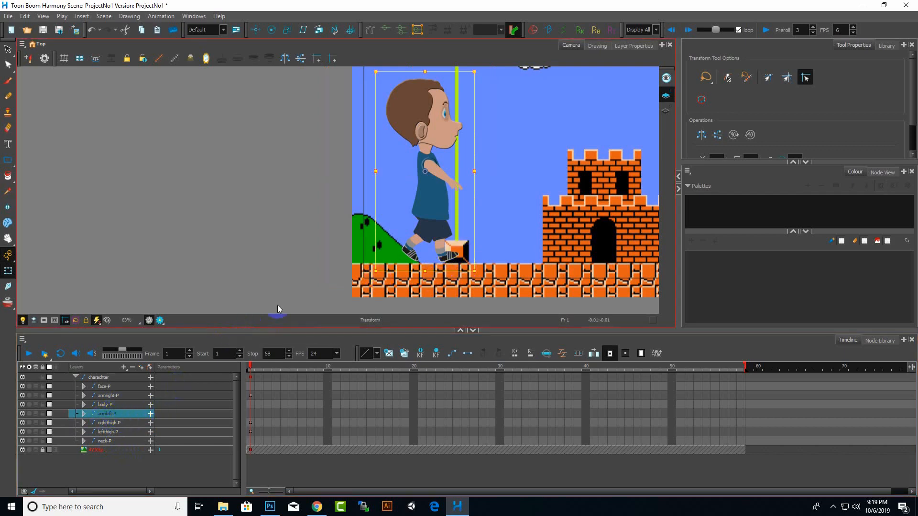
{"action": "mouse_move", "coordinate": [482, 277]}
{"action": "left_mouse_down"}
{"action": "mouse_move", "coordinate": [350, 283]}
{"action": "mouse_move", "coordinate": [411, 278]}
{"action": "mouse_move", "coordinate": [366, 287]}
{"action": "mouse_move", "coordinate": [361, 307]}
{"action": "left_mouse_up"}
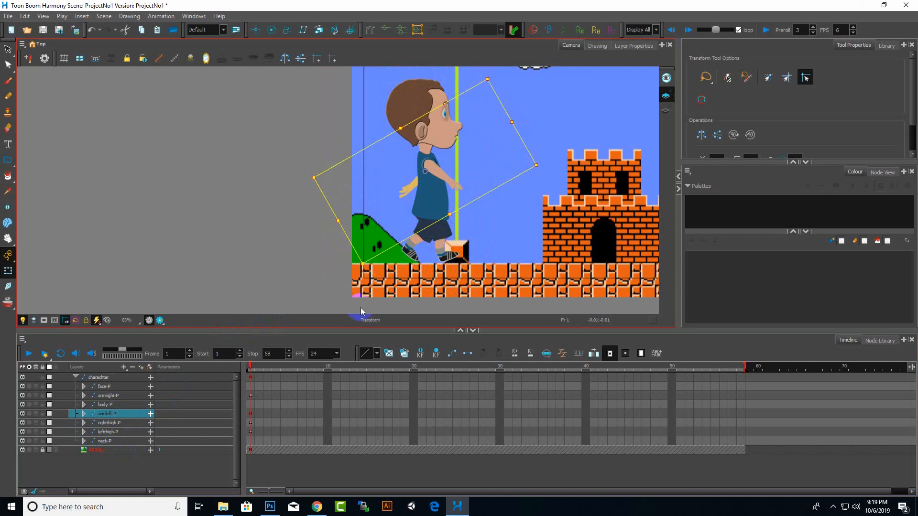
{"action": "scroll", "coordinate": [334, 245], "scroll_direction": "down", "scroll_amount": 2}
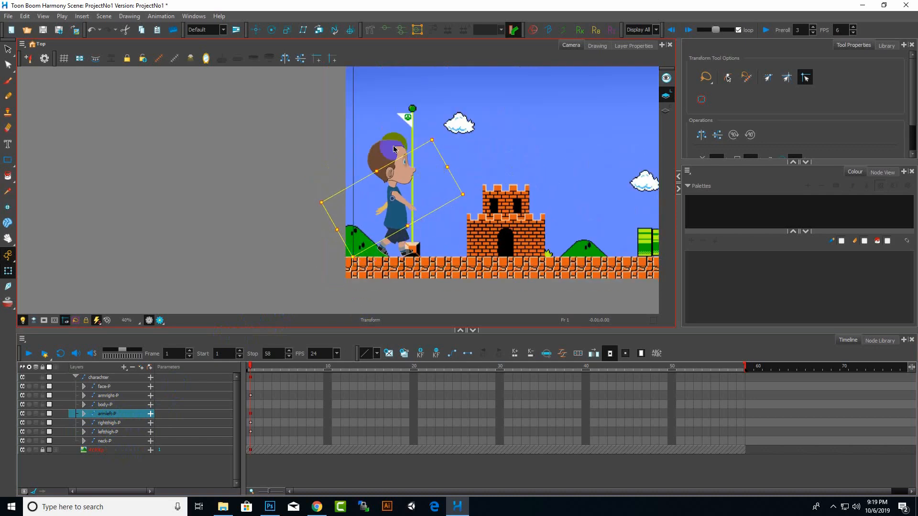
Use the charachter peg to nudge the whole boy slightly down so his shoes rest on the brick ground.
{"action": "left_click", "coordinate": [272, 399]}
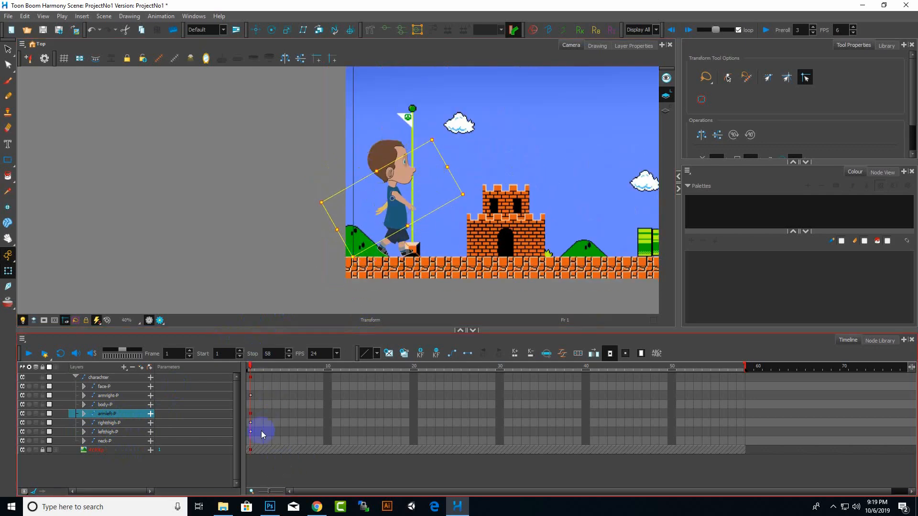
{"action": "left_click", "coordinate": [380, 190]}
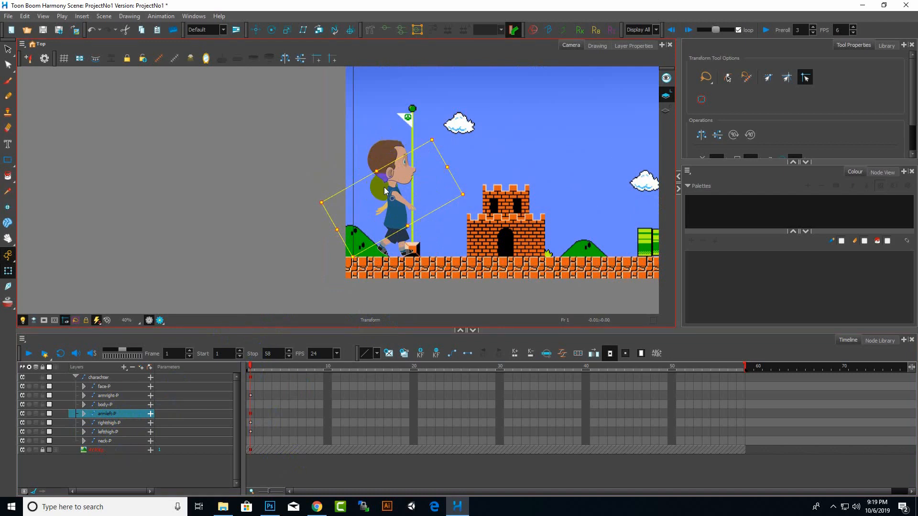
{"action": "scroll", "coordinate": [389, 182], "scroll_direction": "up", "scroll_amount": 3}
{"action": "scroll", "coordinate": [395, 177], "scroll_direction": "down", "scroll_amount": 4}
{"action": "scroll", "coordinate": [391, 261], "scroll_direction": "up", "scroll_amount": 3}
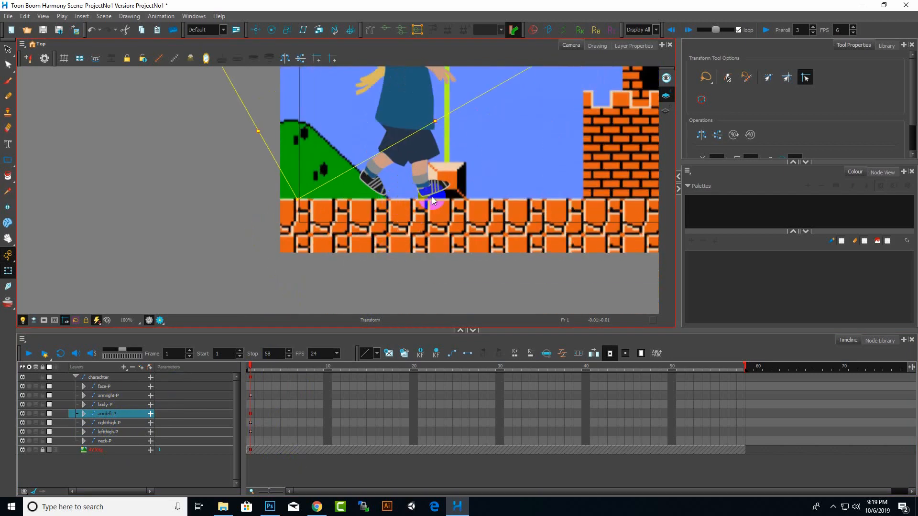
{"action": "left_click", "coordinate": [102, 377]}
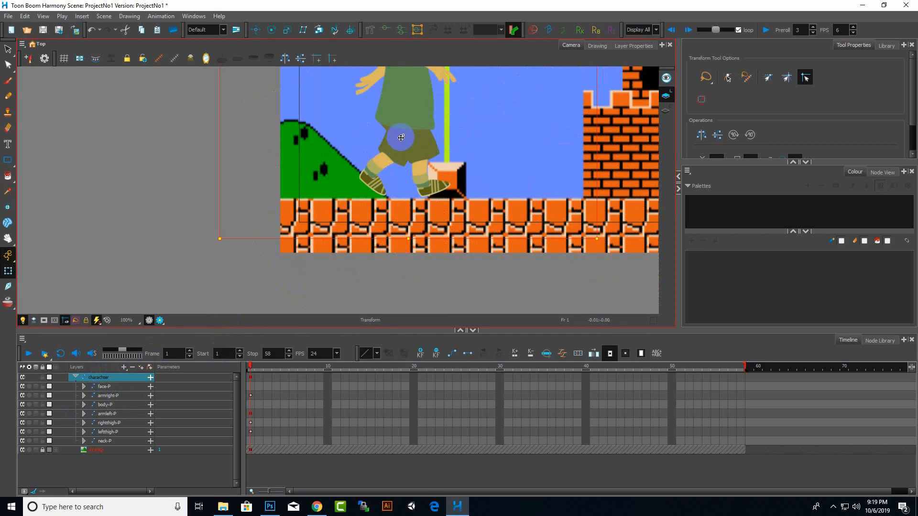
{"action": "left_click_drag", "start_coordinate": [401, 138], "coordinate": [400, 142]}
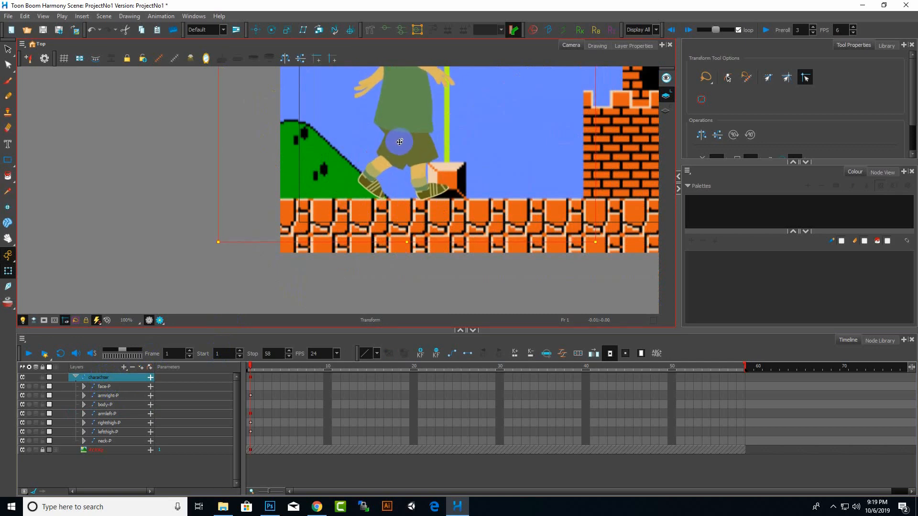
{"action": "scroll", "coordinate": [383, 277], "scroll_direction": "down", "scroll_amount": 2}
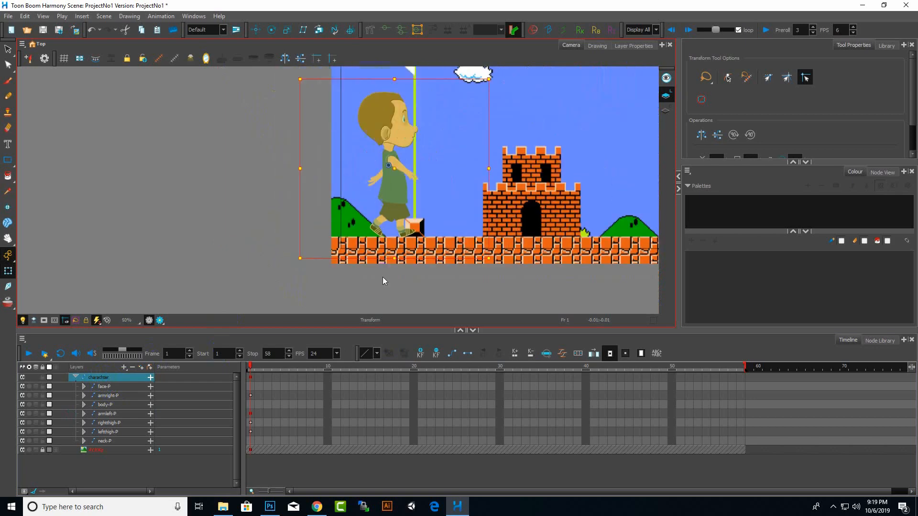
{"action": "left_click", "coordinate": [295, 342]}
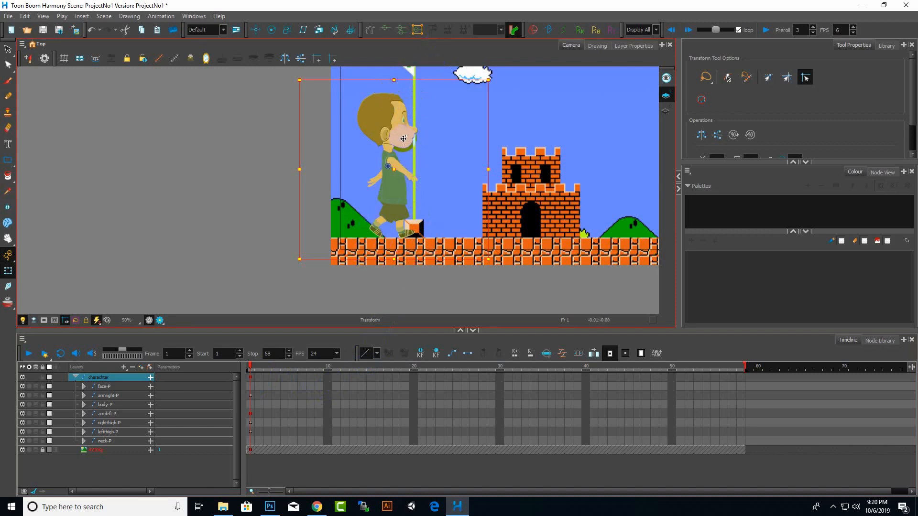
{"action": "scroll", "coordinate": [358, 222], "scroll_direction": "down", "scroll_amount": 1}
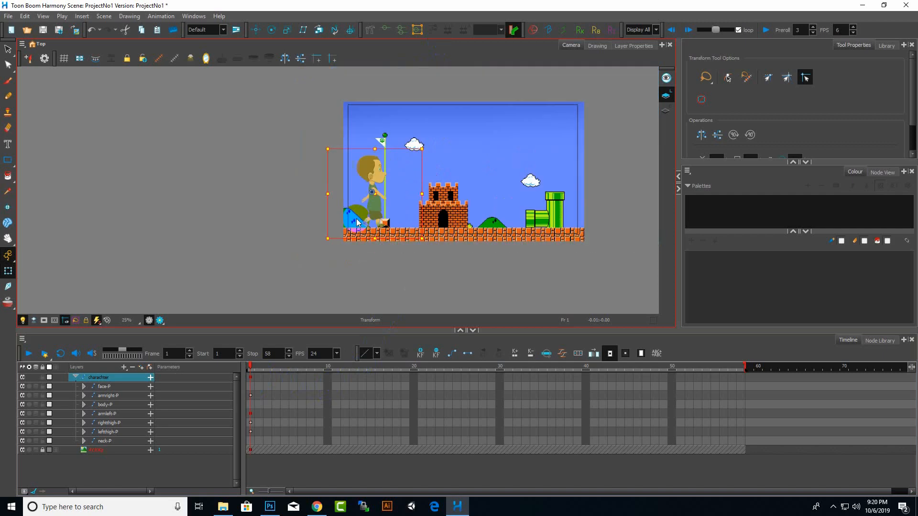
On frame 2, rotate the left leg backward about its hip pivot to draw it under the boy's body.
{"action": "scroll", "coordinate": [357, 223], "scroll_direction": "up", "scroll_amount": 1}
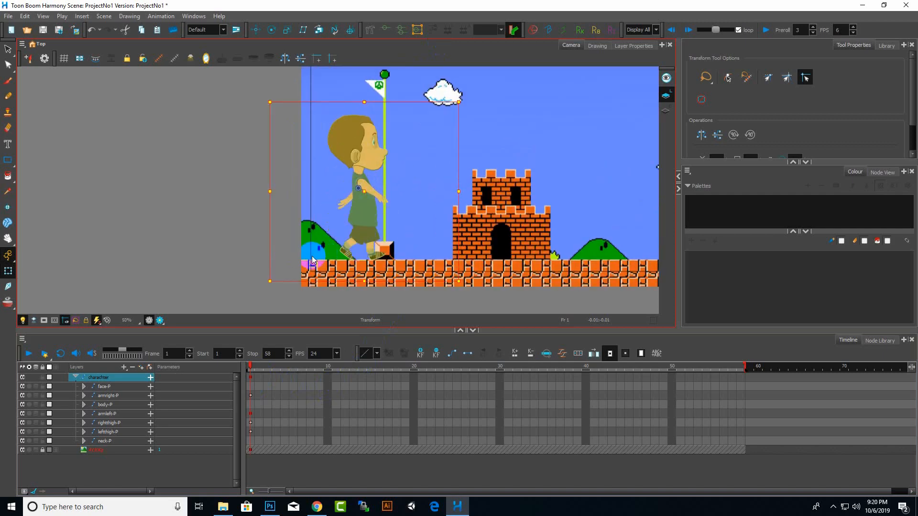
{"action": "left_click", "coordinate": [260, 367]}
{"action": "left_click", "coordinate": [375, 260]}
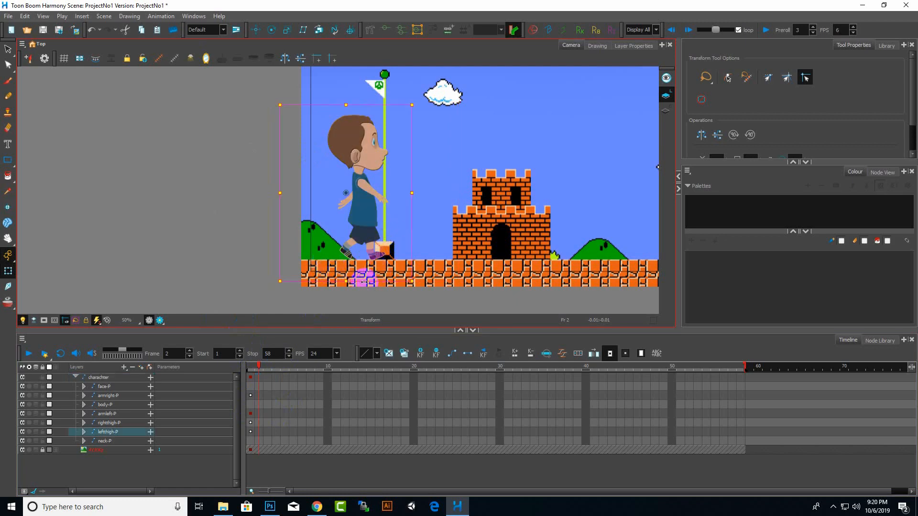
{"action": "scroll", "coordinate": [370, 275], "scroll_direction": "up", "scroll_amount": 2}
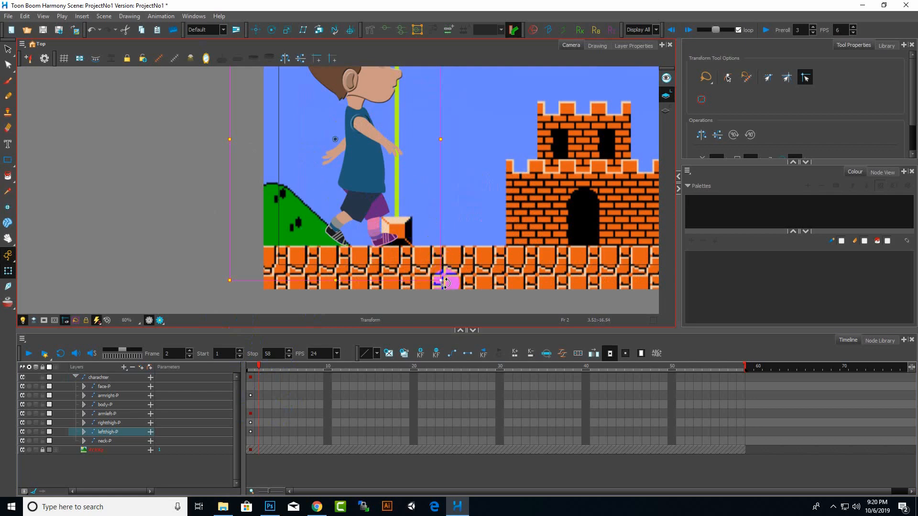
{"action": "left_click", "coordinate": [444, 282]}
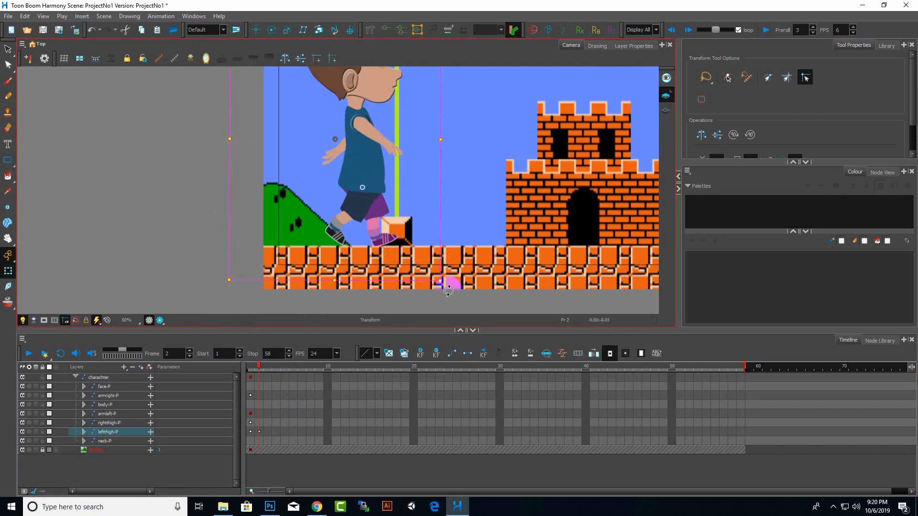
{"action": "left_click_drag", "start_coordinate": [448, 285], "coordinate": [432, 295]}
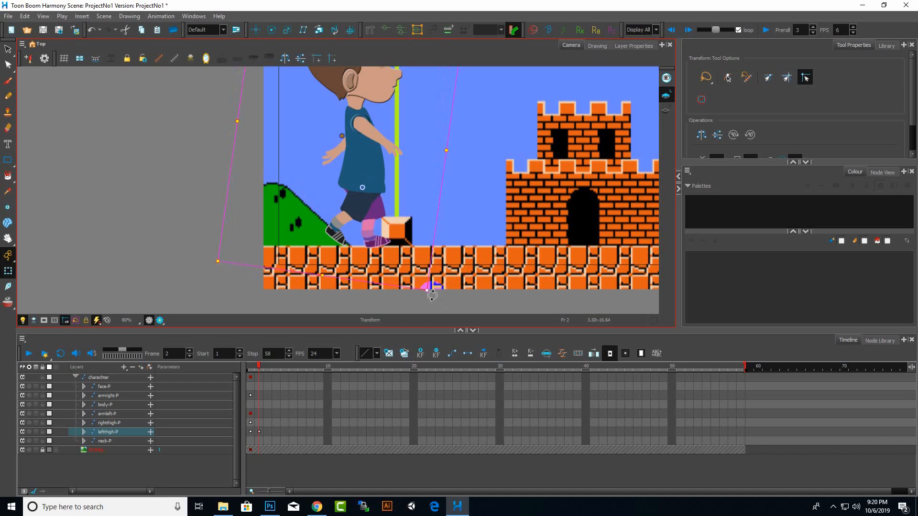
Rotate the right leg forward about its hip on frame 2 so both legs come together beneath the body.
{"action": "left_click", "coordinate": [357, 211]}
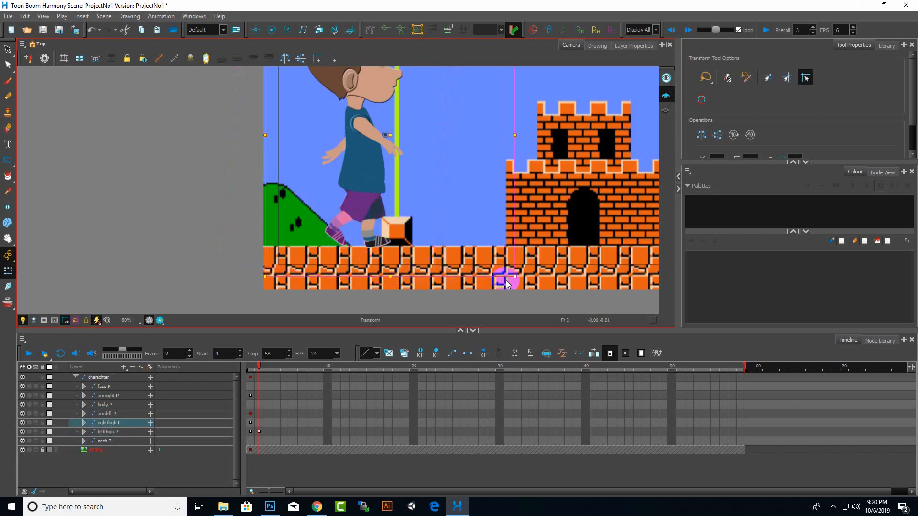
{"action": "left_click_drag", "start_coordinate": [522, 276], "coordinate": [538, 275]}
{"action": "key", "text": "ctrl+z"}
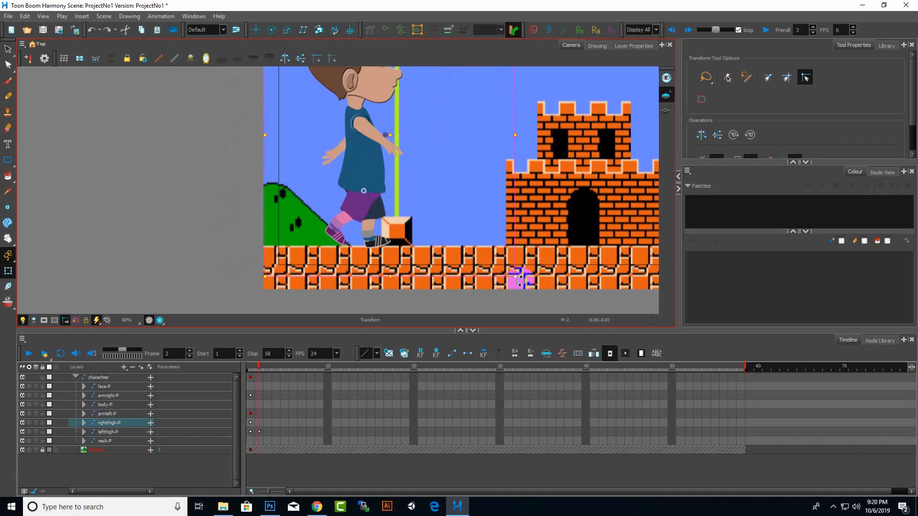
{"action": "left_click_drag", "start_coordinate": [517, 274], "coordinate": [611, 215]}
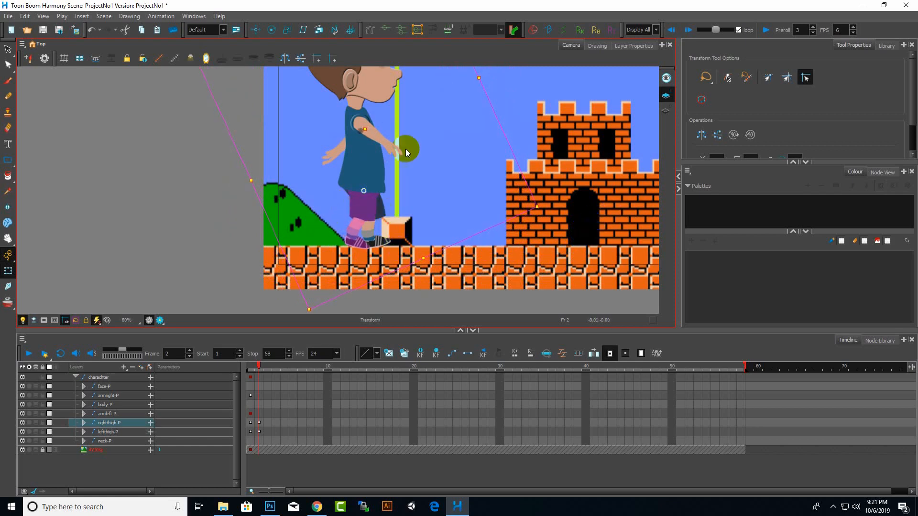
On frame 2, lower the front-facing right arm toward the torso and swing the left arm down behind the body.
{"action": "left_click", "coordinate": [377, 142]}
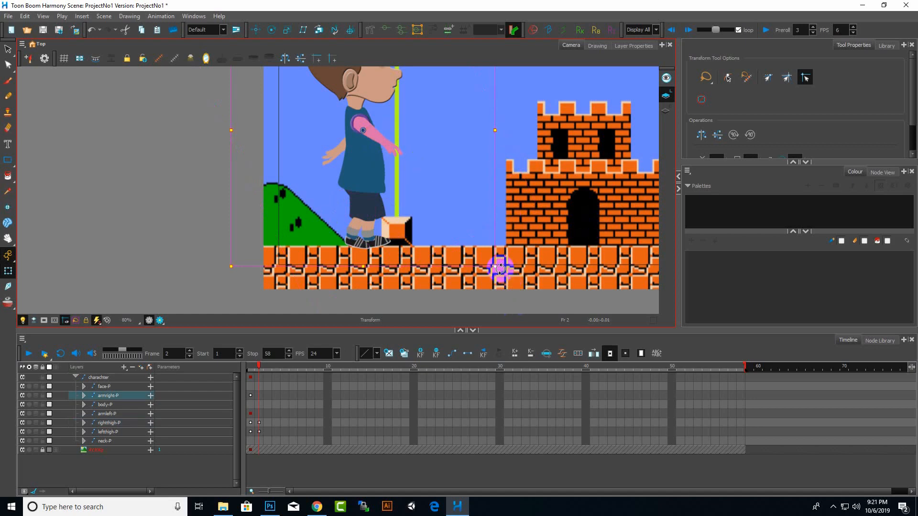
{"action": "left_click_drag", "start_coordinate": [500, 269], "coordinate": [443, 274]}
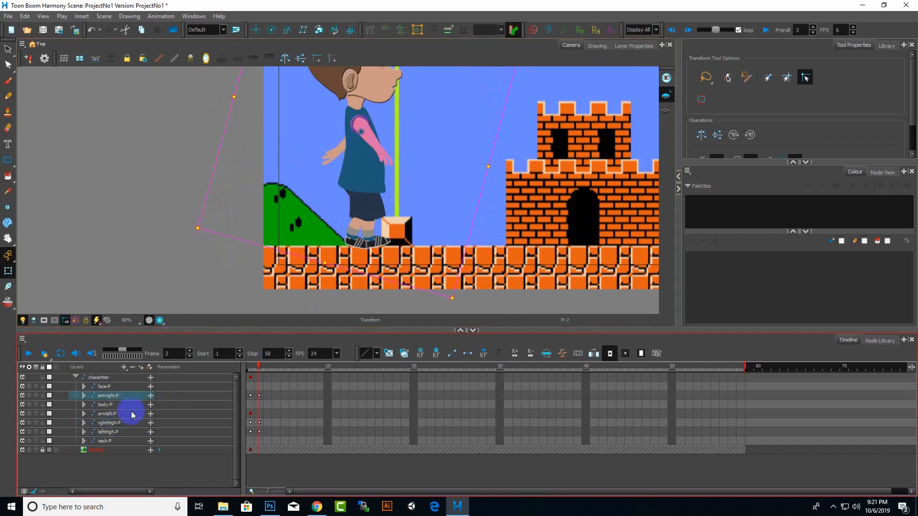
{"action": "left_click", "coordinate": [114, 414]}
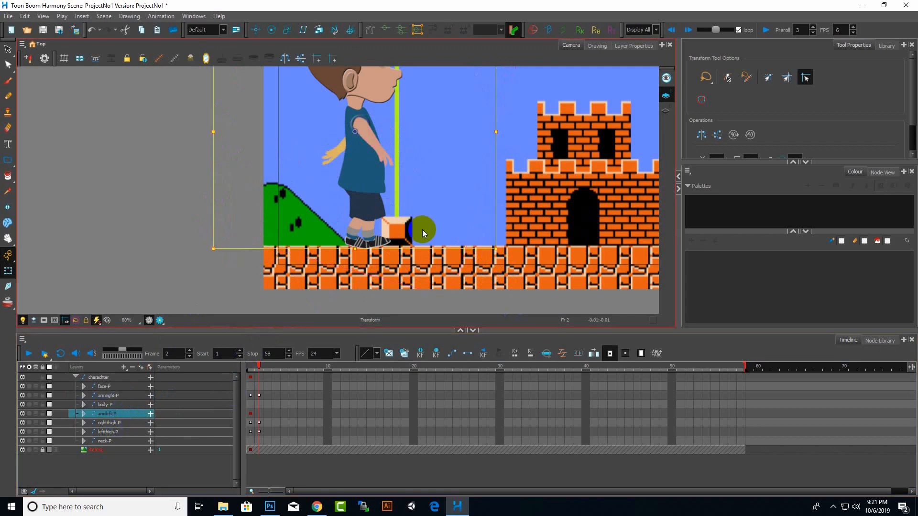
{"action": "mouse_move", "coordinate": [503, 256]}
{"action": "left_mouse_down"}
{"action": "mouse_move", "coordinate": [592, 217]}
{"action": "mouse_move", "coordinate": [626, 216]}
{"action": "left_mouse_up"}
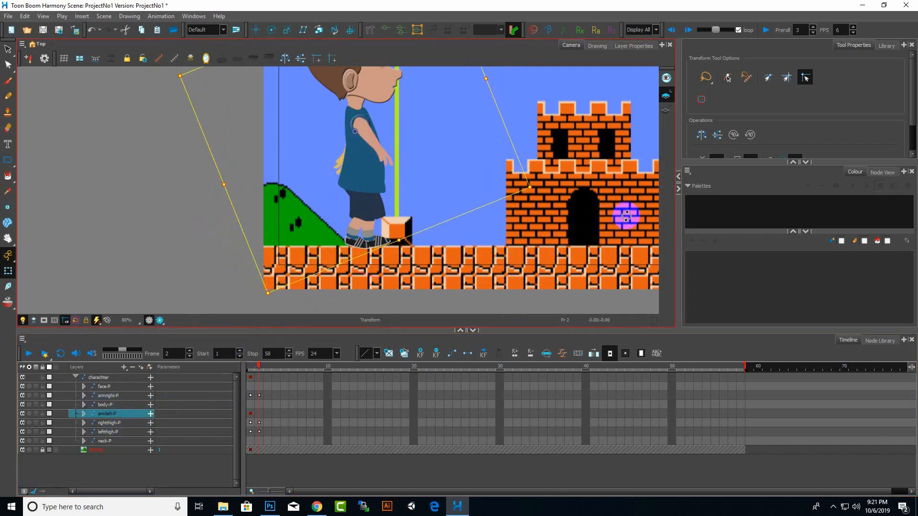
Tilt the boy's head slightly forward on frame 2 and nudge it back a little over the neck.
{"action": "scroll", "coordinate": [478, 287], "scroll_direction": "down", "scroll_amount": 3}
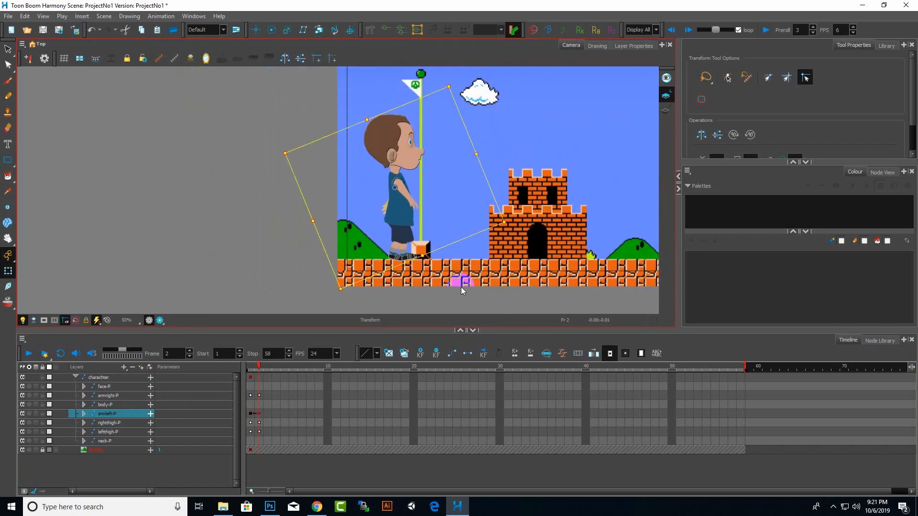
{"action": "scroll", "coordinate": [399, 114], "scroll_direction": "up", "scroll_amount": 4}
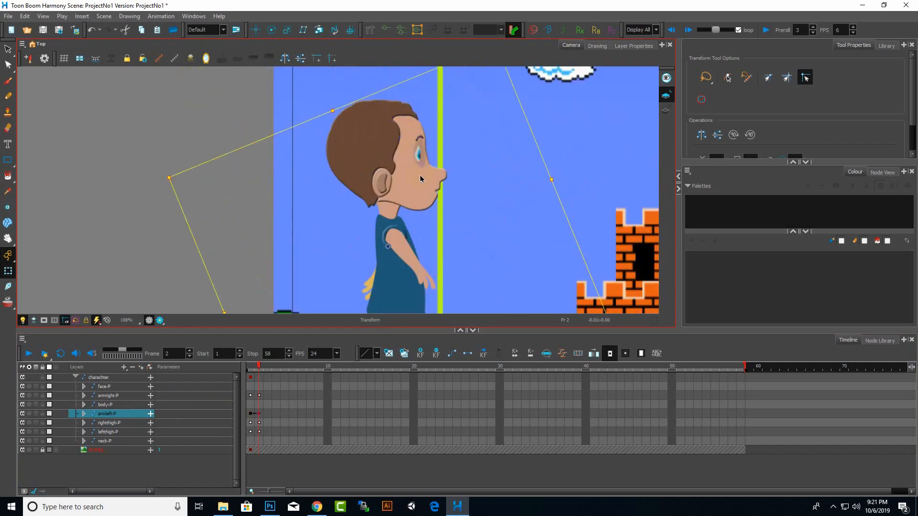
{"action": "left_click", "coordinate": [419, 175]}
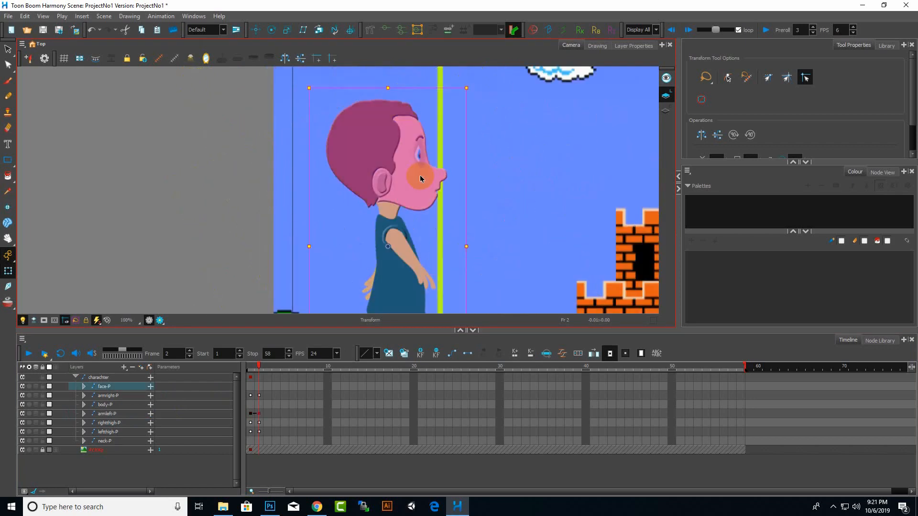
{"action": "left_click_drag", "start_coordinate": [477, 87], "coordinate": [488, 91]}
{"action": "left_click_drag", "start_coordinate": [429, 179], "coordinate": [427, 180]}
{"action": "scroll", "coordinate": [426, 180], "scroll_direction": "down", "scroll_amount": 4}
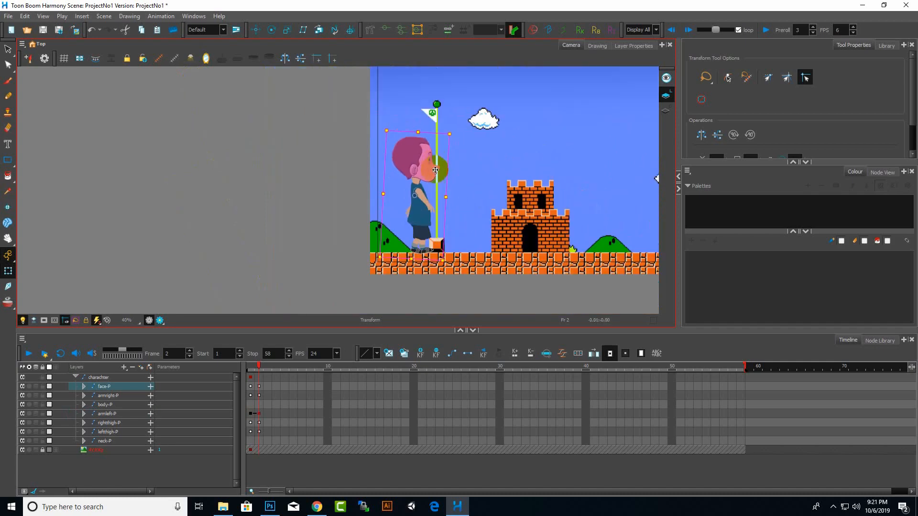
Use the charachter peg to raise the whole boy slightly on frame 2 so his shoes meet the ground.
{"action": "scroll", "coordinate": [449, 273], "scroll_direction": "up", "scroll_amount": 2}
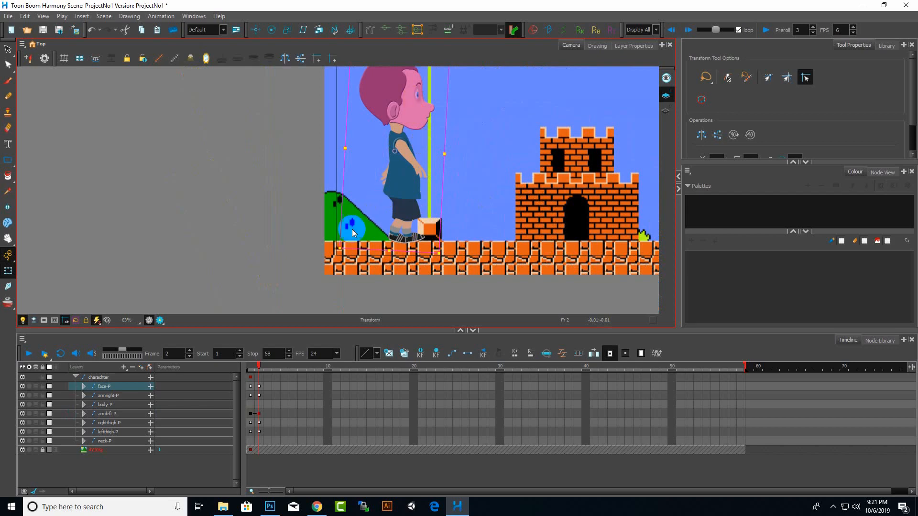
{"action": "left_click", "coordinate": [364, 248]}
{"action": "left_click", "coordinate": [116, 378]}
{"action": "scroll", "coordinate": [367, 253], "scroll_direction": "up", "scroll_amount": 5}
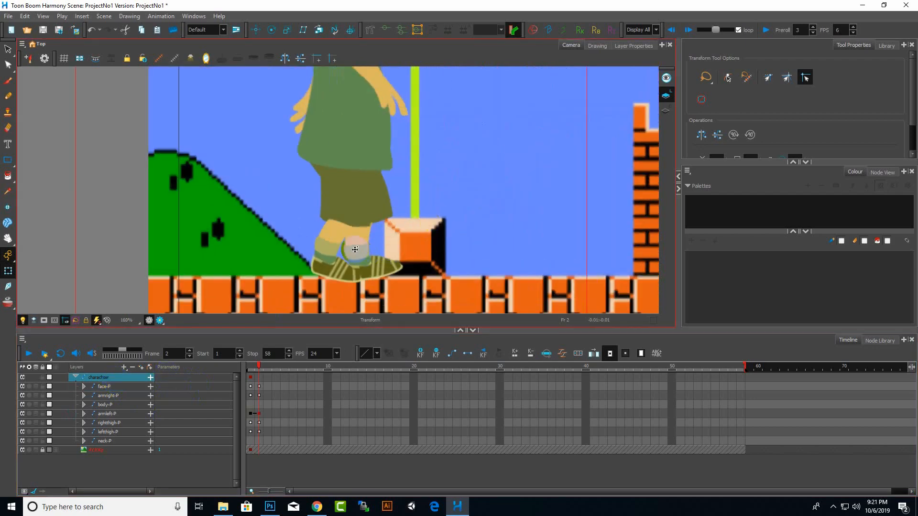
{"action": "left_click_drag", "start_coordinate": [354, 249], "coordinate": [355, 243]}
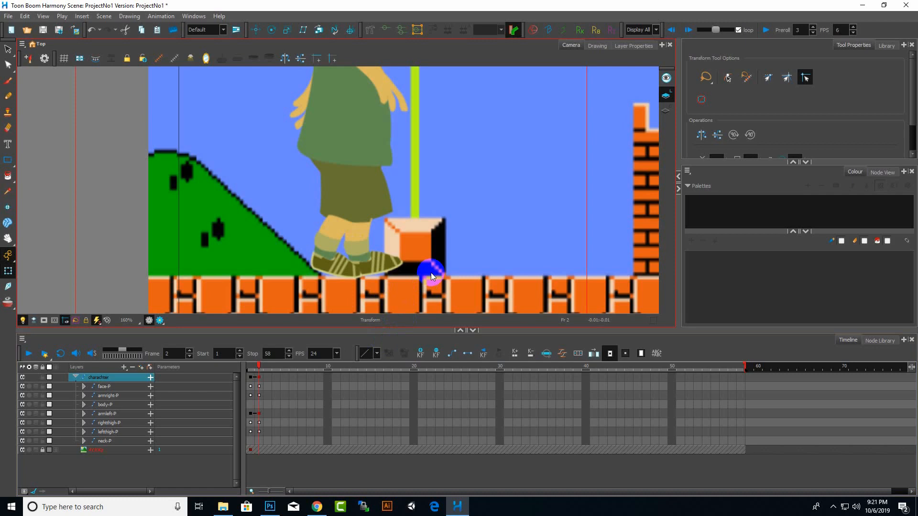
On frame 3, rotate the right arm back to hang at the boy's side and swing the left arm forward behind the torso.
{"action": "scroll", "coordinate": [429, 269], "scroll_direction": "down", "scroll_amount": 3}
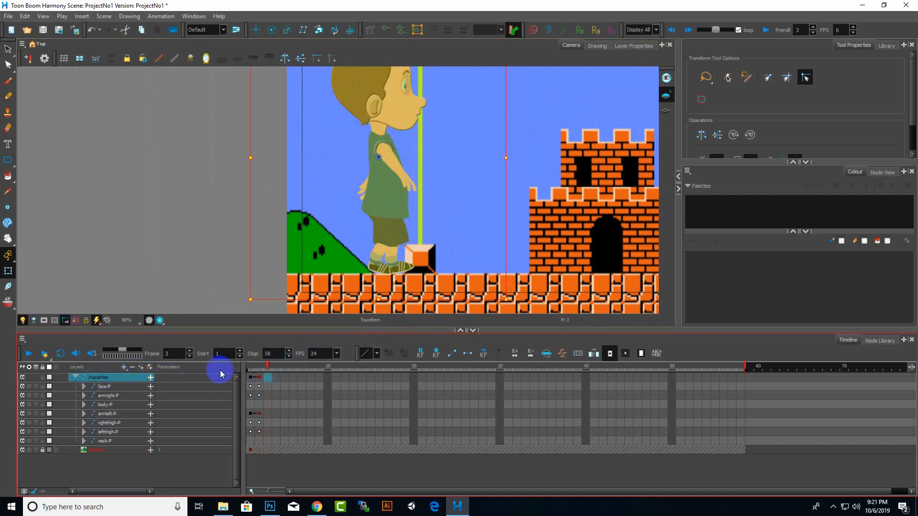
{"action": "left_click", "coordinate": [391, 259]}
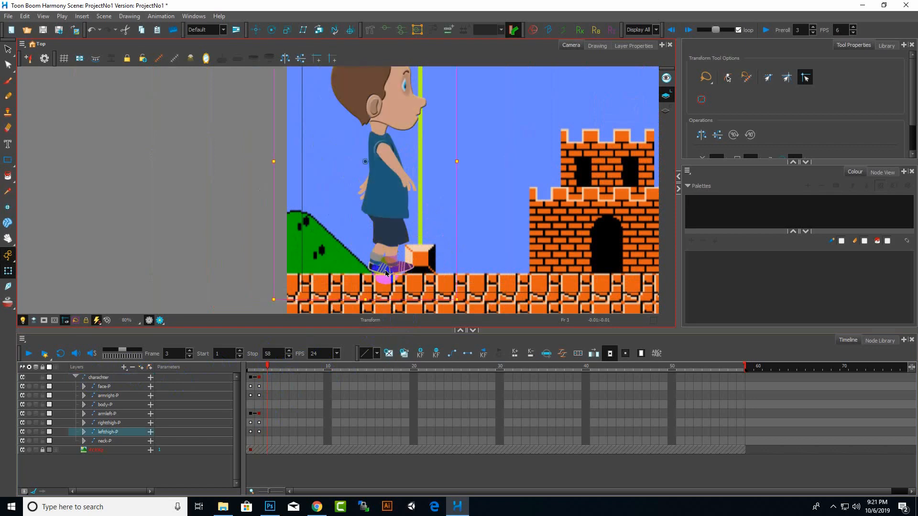
{"action": "left_click", "coordinate": [406, 180]}
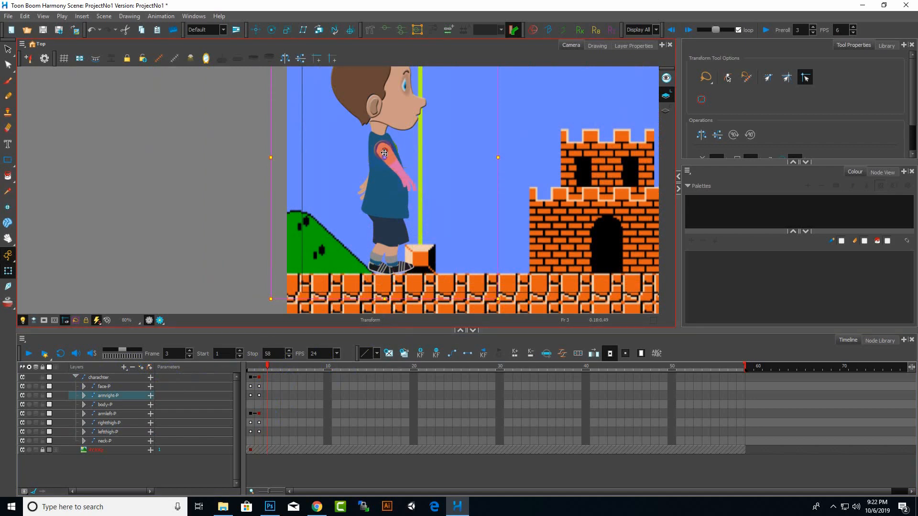
{"action": "left_click_drag", "start_coordinate": [384, 153], "coordinate": [364, 321]}
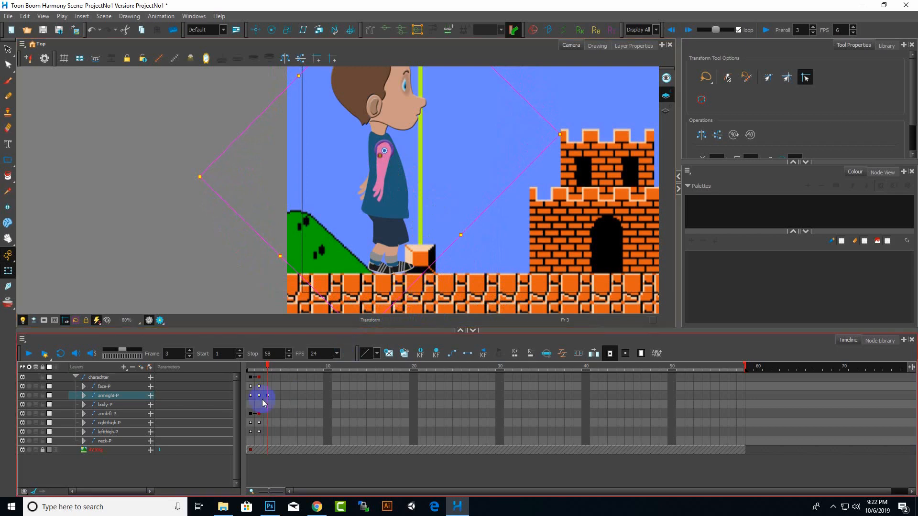
{"action": "left_click", "coordinate": [119, 415]}
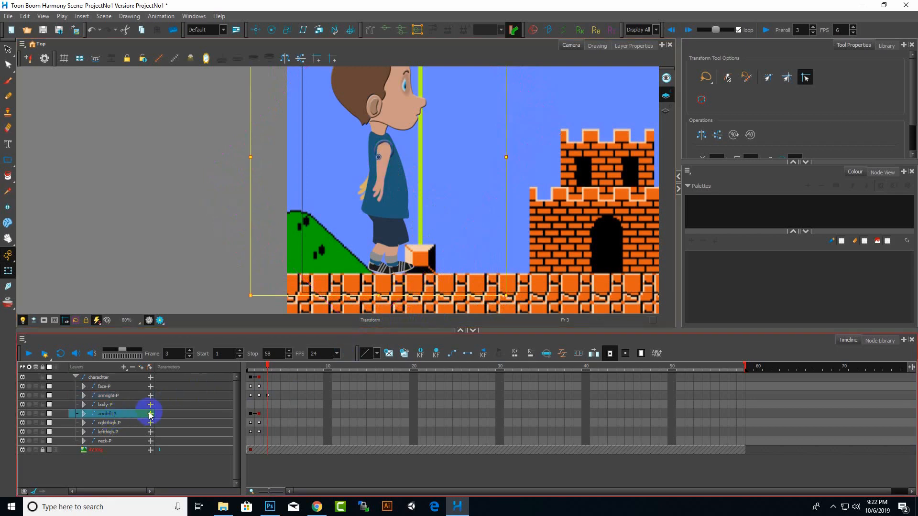
{"action": "left_click_drag", "start_coordinate": [514, 292], "coordinate": [837, 91]}
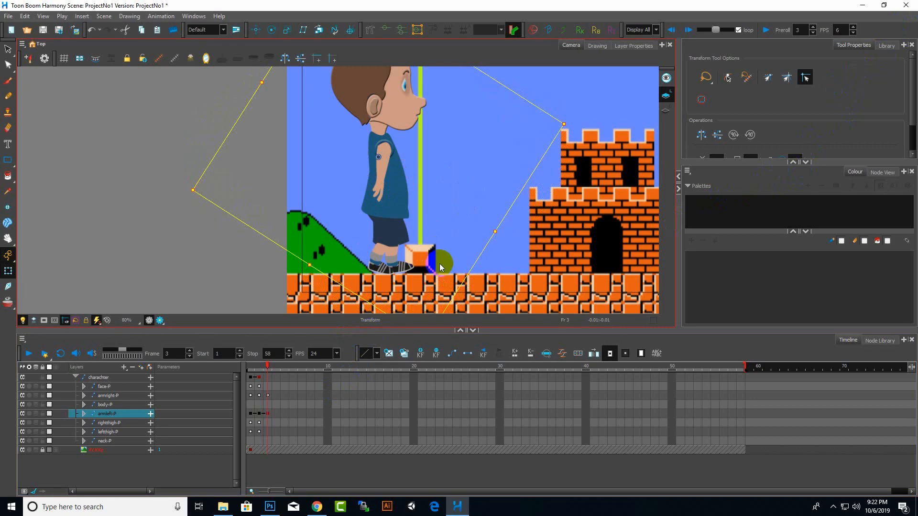
Try to rotate the right leg on frame 3, selecting it both directly and through its peg layer.
{"action": "scroll", "coordinate": [371, 281], "scroll_direction": "down", "scroll_amount": 1}
{"action": "scroll", "coordinate": [372, 281], "scroll_direction": "down", "scroll_amount": 1}
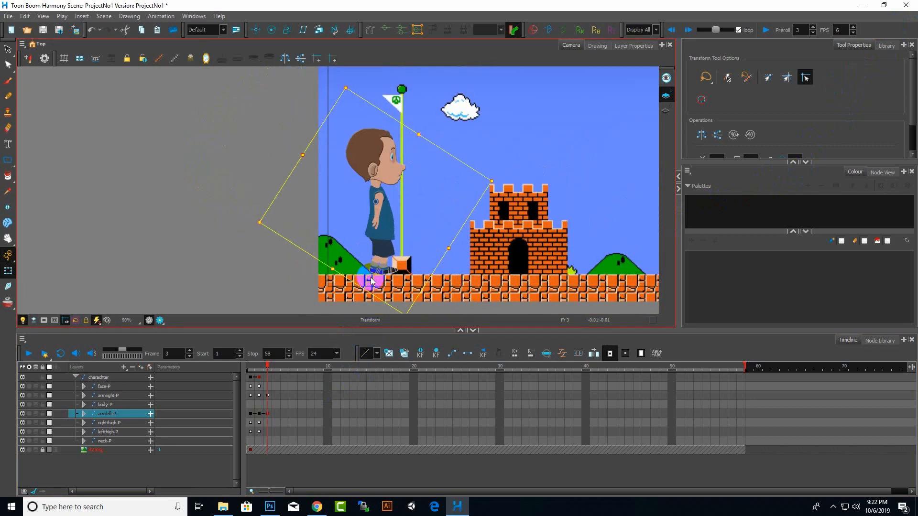
{"action": "left_click", "coordinate": [378, 255]}
{"action": "scroll", "coordinate": [378, 255], "scroll_direction": "up", "scroll_amount": 2}
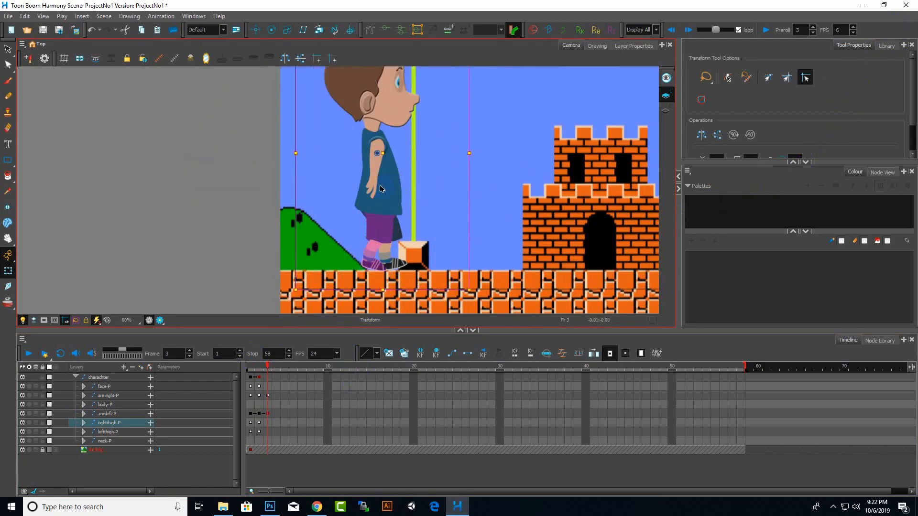
{"action": "left_click_drag", "start_coordinate": [383, 269], "coordinate": [407, 290]}
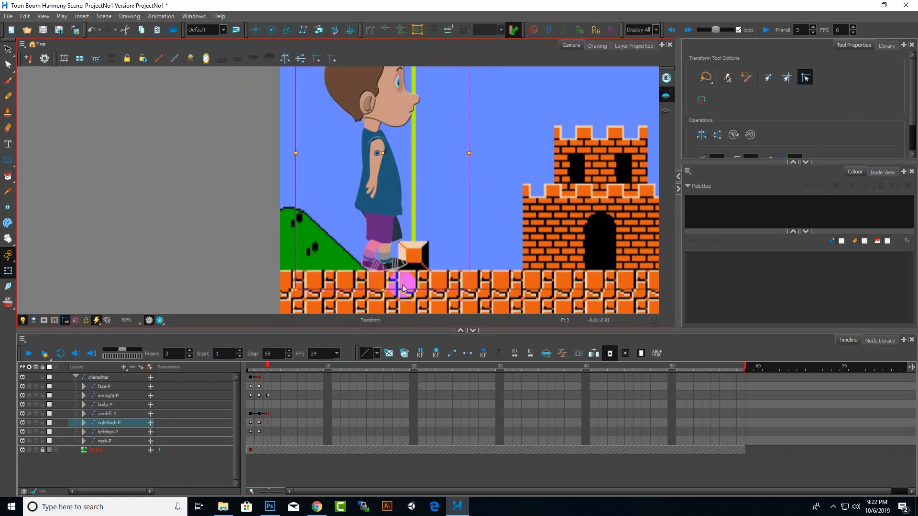
{"action": "scroll", "coordinate": [355, 256], "scroll_direction": "up", "scroll_amount": 1}
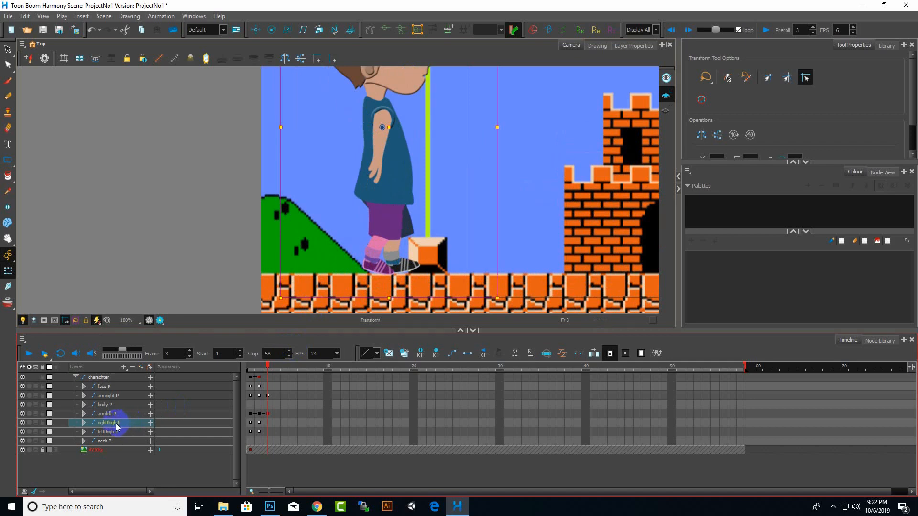
{"action": "left_click", "coordinate": [116, 425]}
{"action": "left_click", "coordinate": [389, 269]}
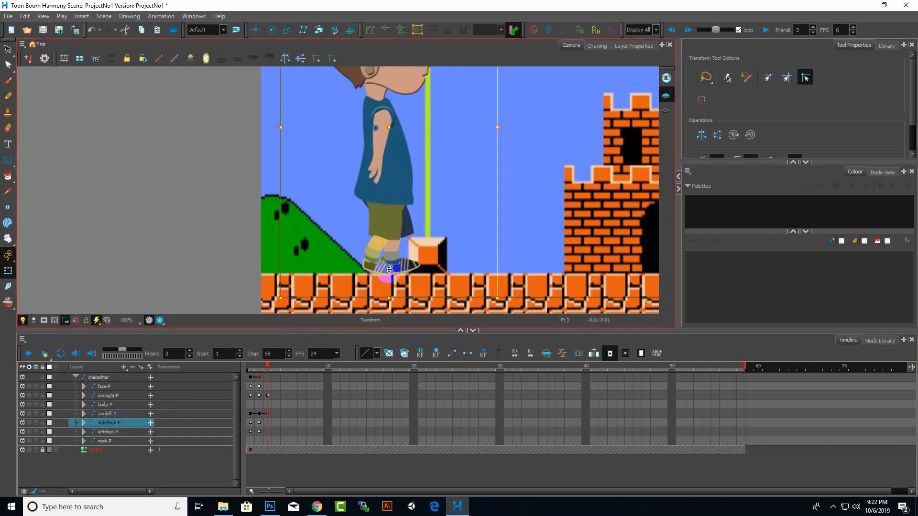
{"action": "scroll", "coordinate": [420, 265], "scroll_direction": "down", "scroll_amount": 2}
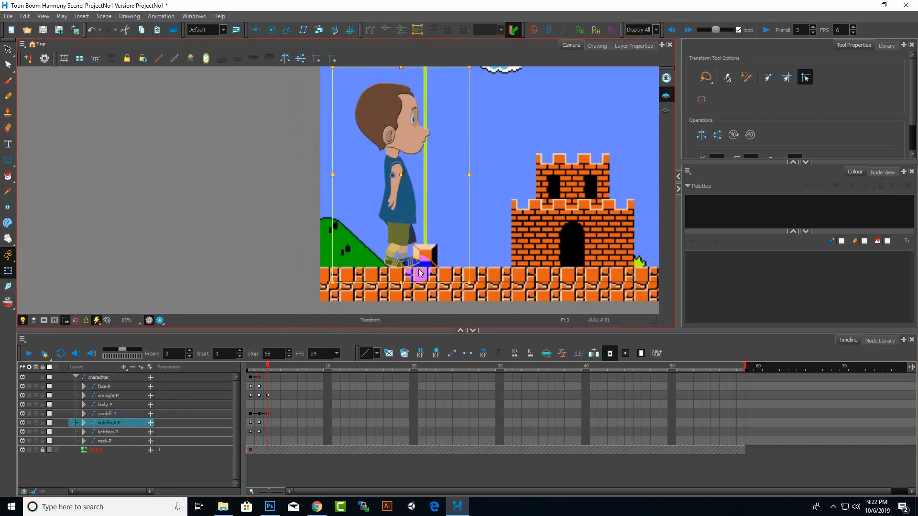
{"action": "scroll", "coordinate": [420, 273], "scroll_direction": "up", "scroll_amount": 1}
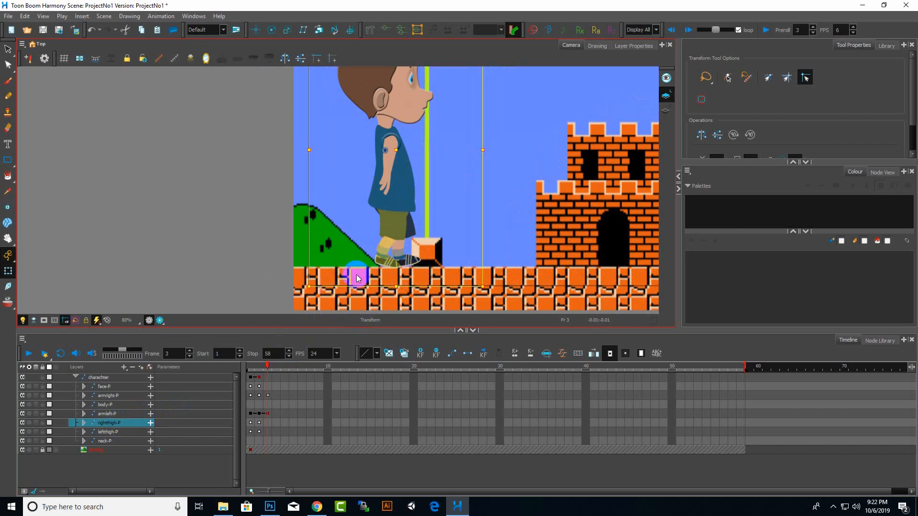
On frame 3, place the right leg's pivot at the hip and rotate the whole leg forward.
{"action": "left_click", "coordinate": [305, 339]}
{"action": "left_click", "coordinate": [251, 366]}
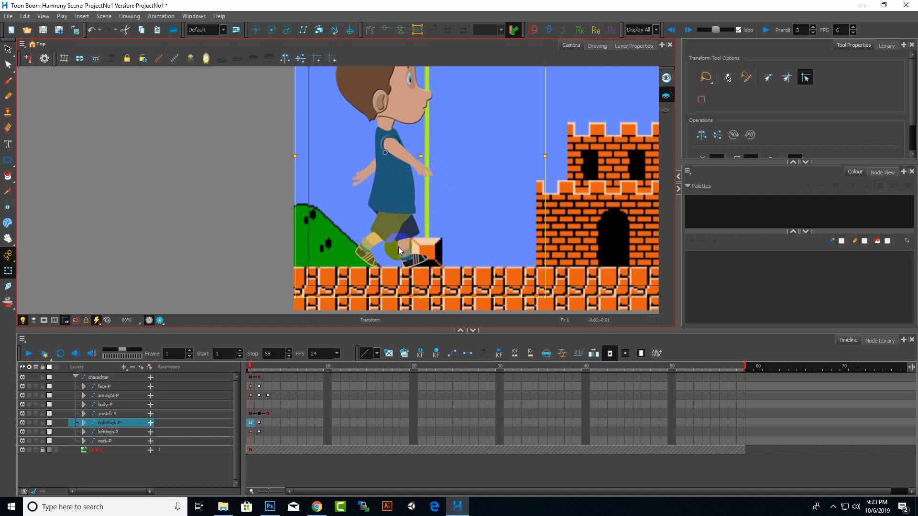
{"action": "left_click", "coordinate": [268, 368]}
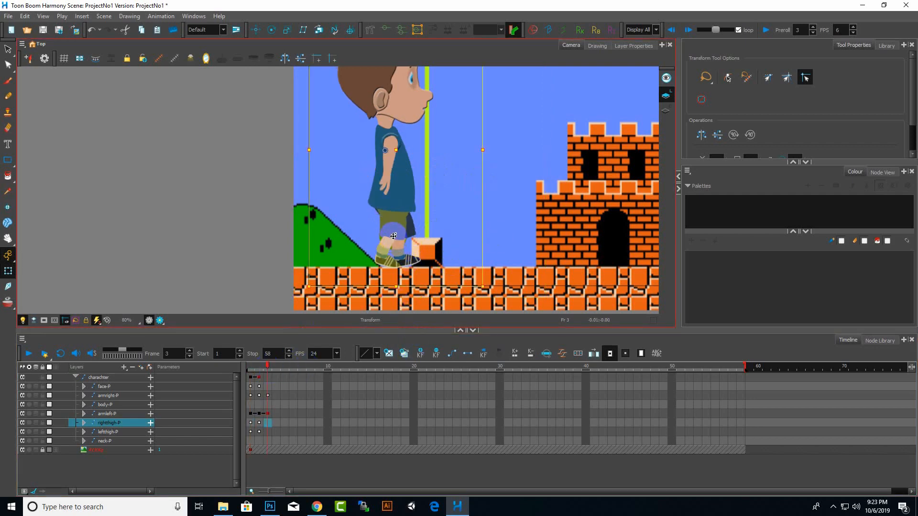
{"action": "left_click", "coordinate": [393, 236]}
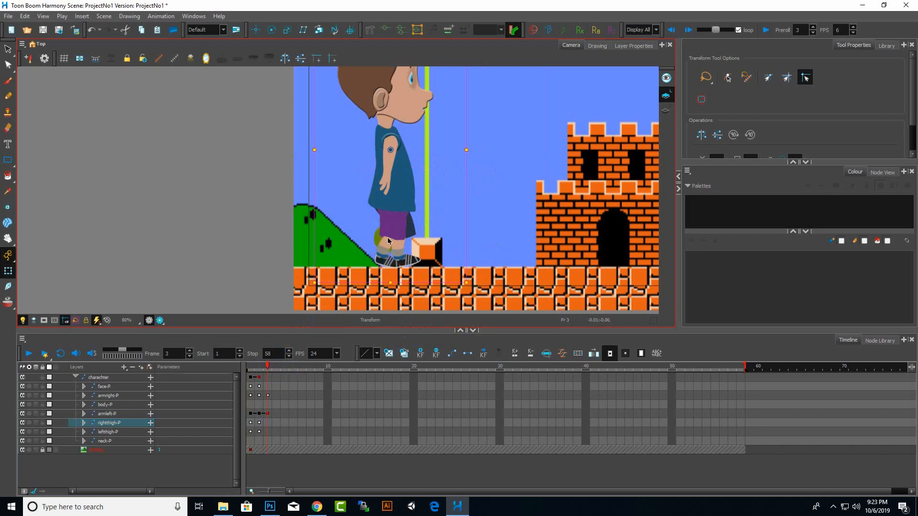
{"action": "left_click", "coordinate": [382, 246], "text": "shift"}
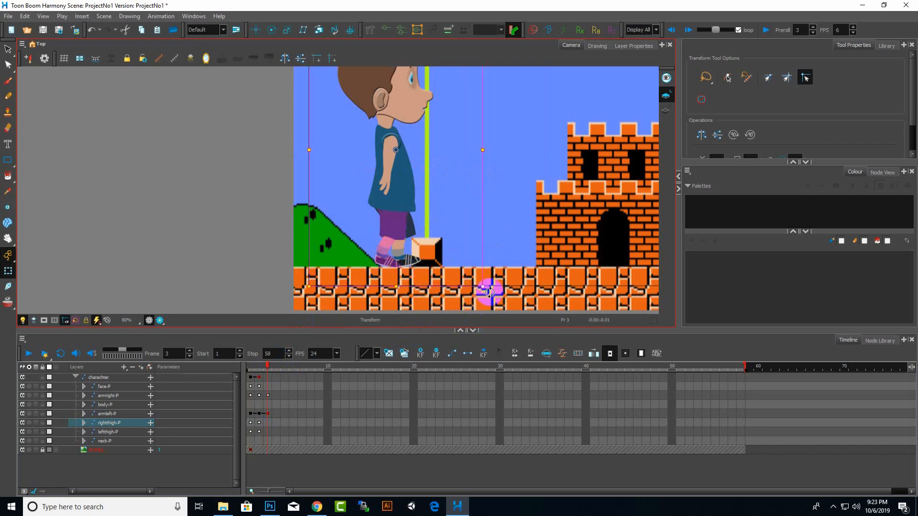
{"action": "left_click_drag", "start_coordinate": [488, 293], "coordinate": [519, 284]}
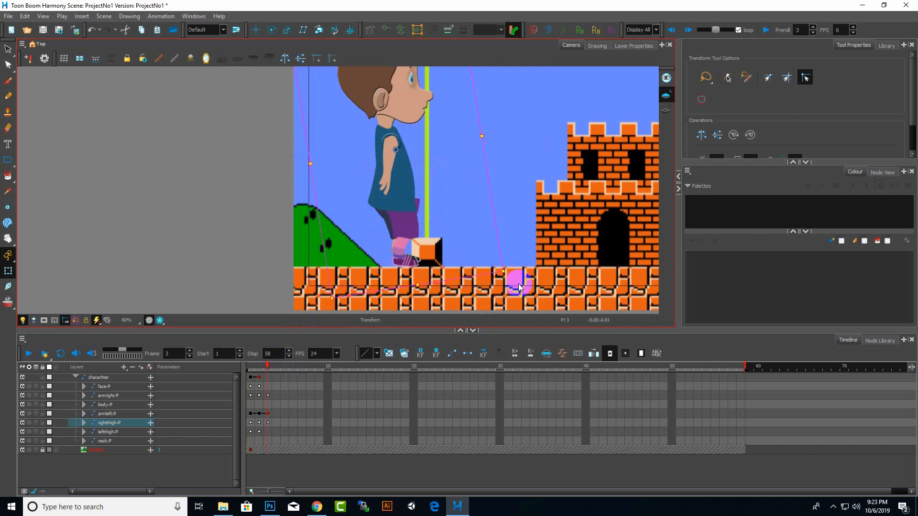
{"action": "key", "text": "ctrl+z"}
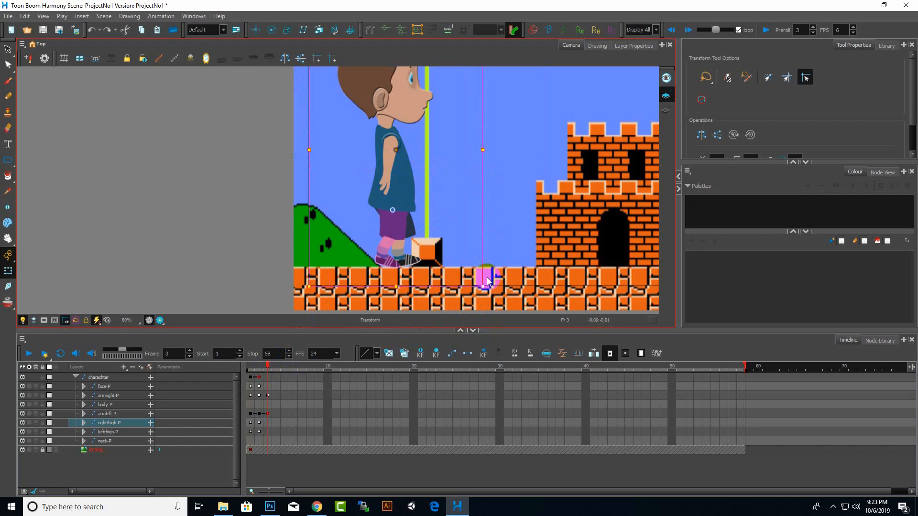
{"action": "left_click_drag", "start_coordinate": [489, 293], "coordinate": [545, 253]}
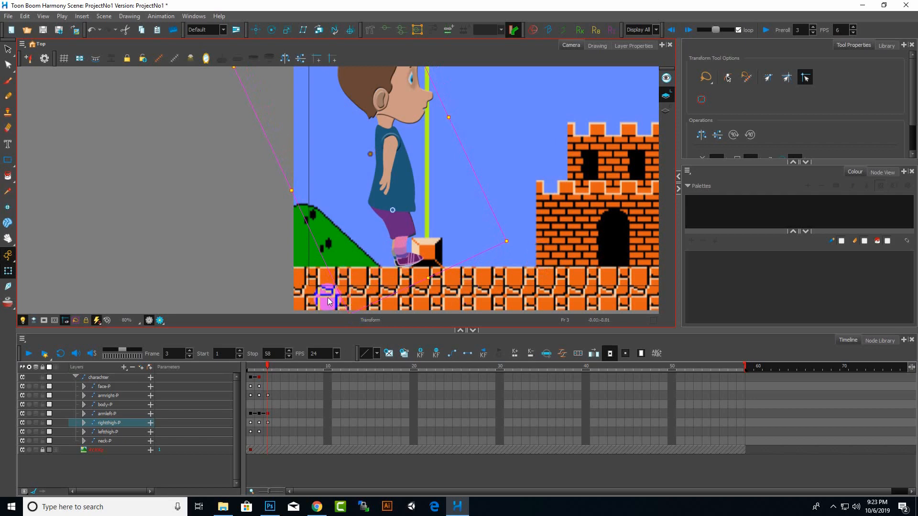
On frame 3, rotate the left leg backward through its lefthigh-P peg so the foot trails behind the right one.
{"action": "left_click", "coordinate": [113, 423]}
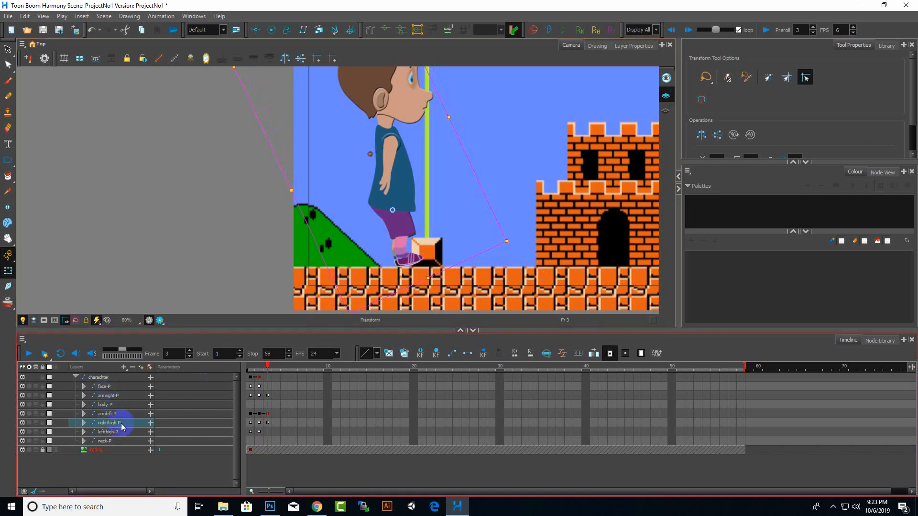
{"action": "left_click", "coordinate": [116, 433]}
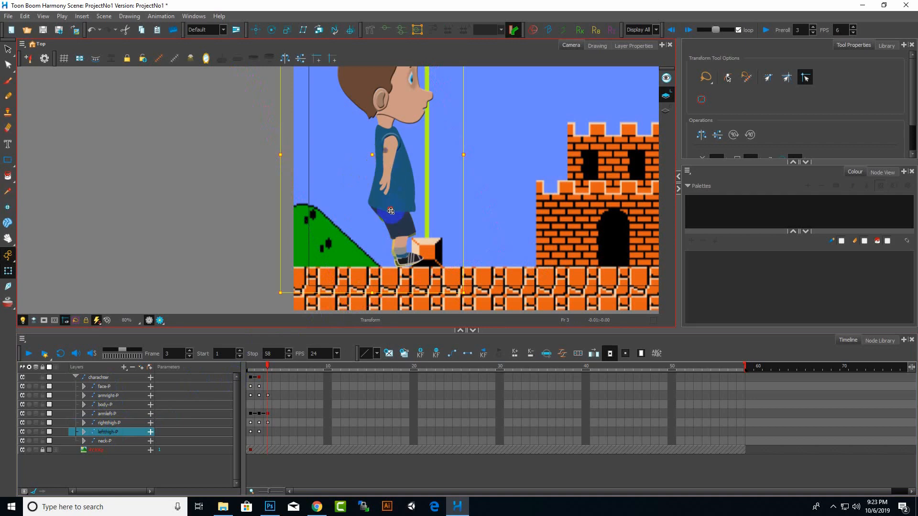
{"action": "left_click_drag", "start_coordinate": [473, 297], "coordinate": [421, 313]}
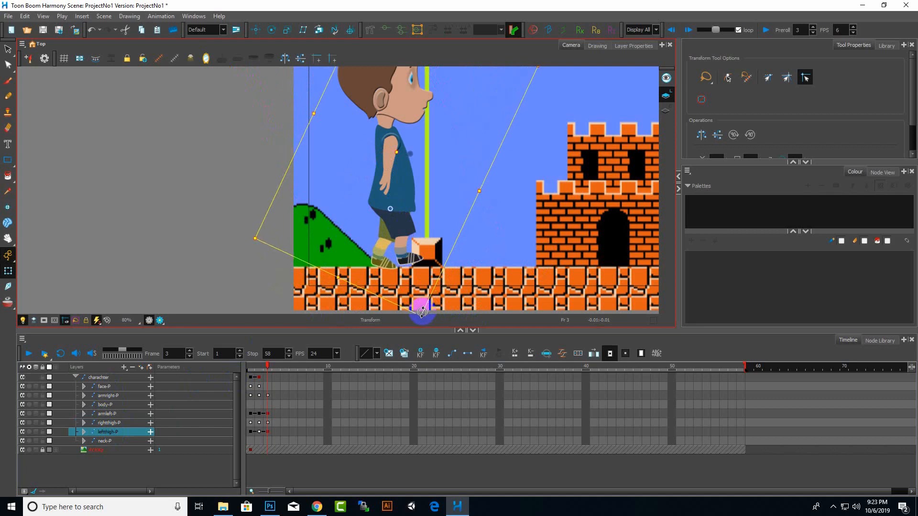
On frame 3, swing the right arm slightly backward and tilt the boy's head slightly forward.
{"action": "scroll", "coordinate": [341, 293], "scroll_direction": "down", "scroll_amount": 1}
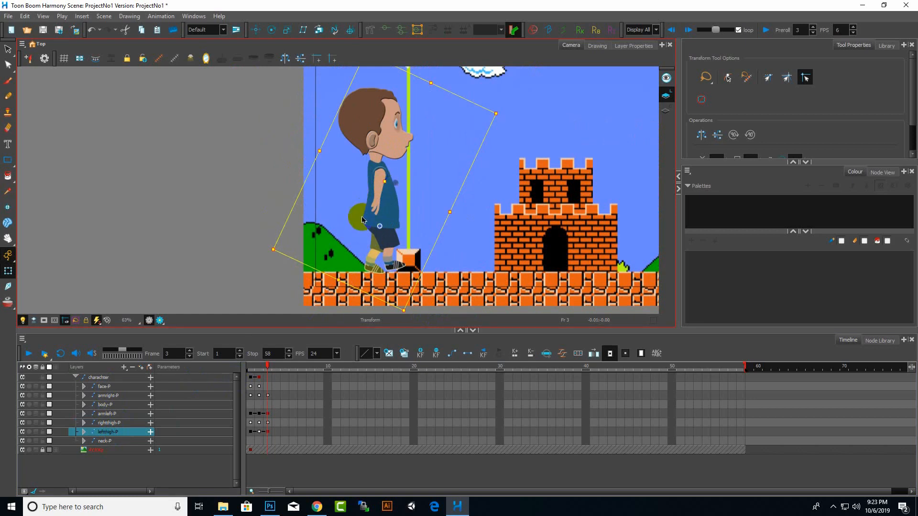
{"action": "left_click", "coordinate": [378, 200]}
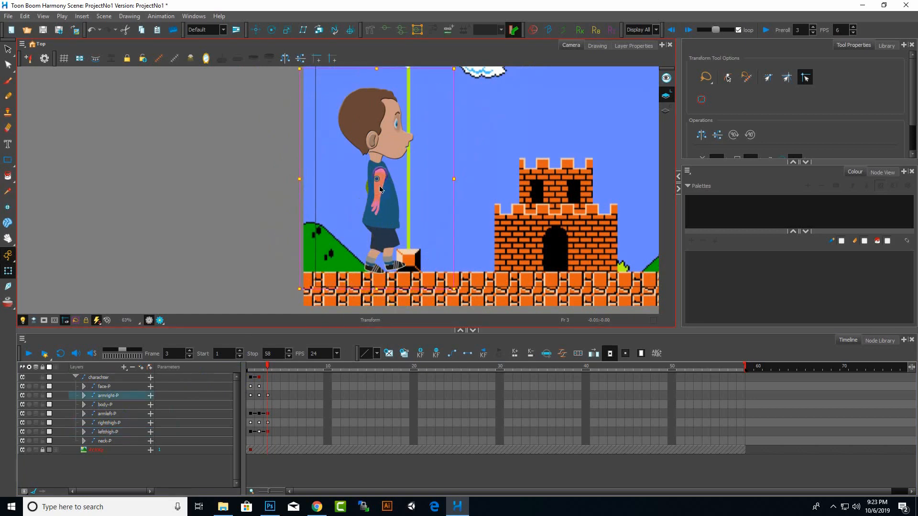
{"action": "left_click_drag", "start_coordinate": [462, 287], "coordinate": [445, 299]}
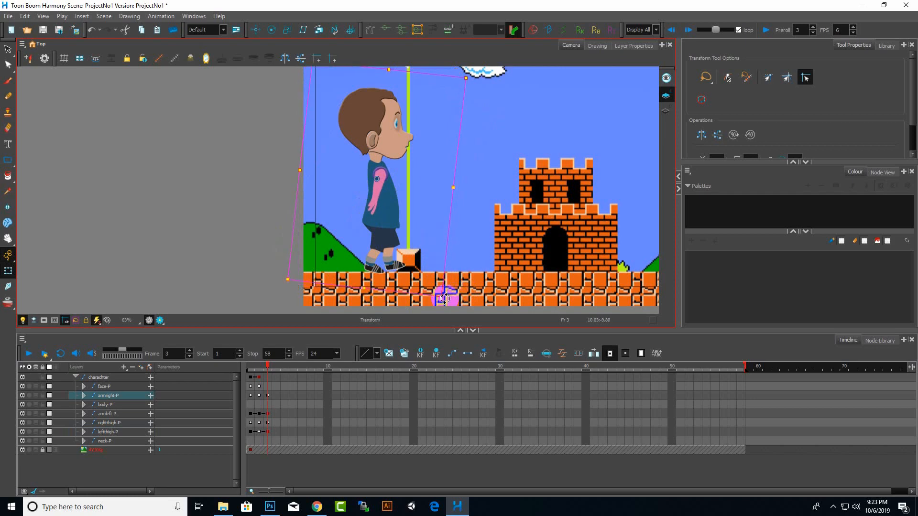
{"action": "left_click", "coordinate": [384, 142]}
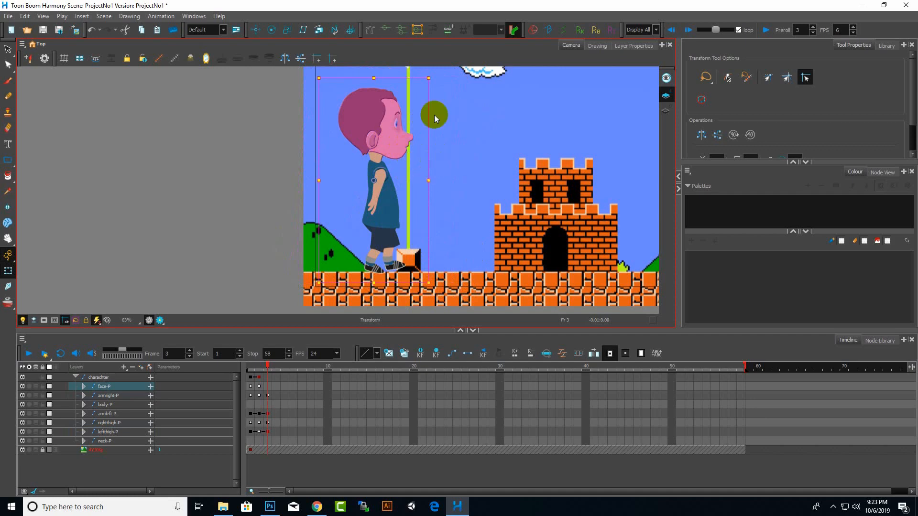
{"action": "left_click_drag", "start_coordinate": [430, 78], "coordinate": [437, 81]}
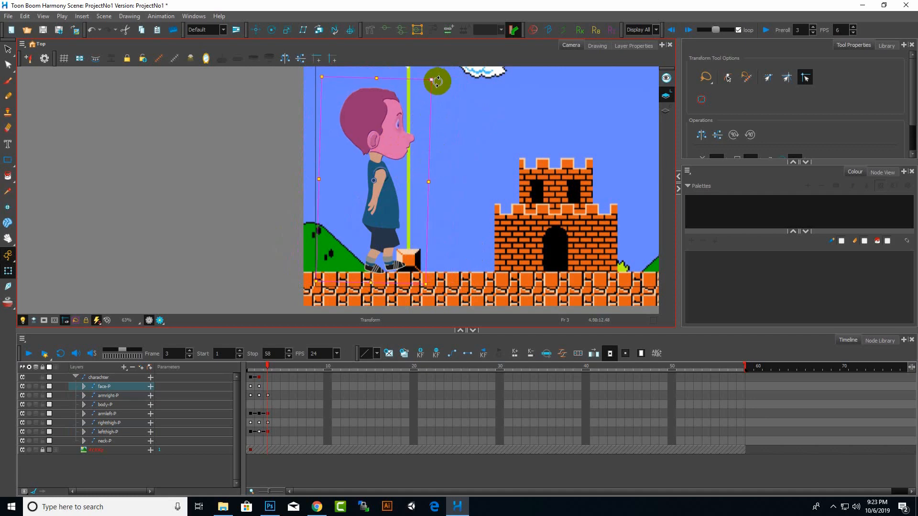
Use the charachter peg to raise the whole boy slightly on frame 3 so his shoes rest on the ground.
{"action": "scroll", "coordinate": [419, 226], "scroll_direction": "down", "scroll_amount": 1}
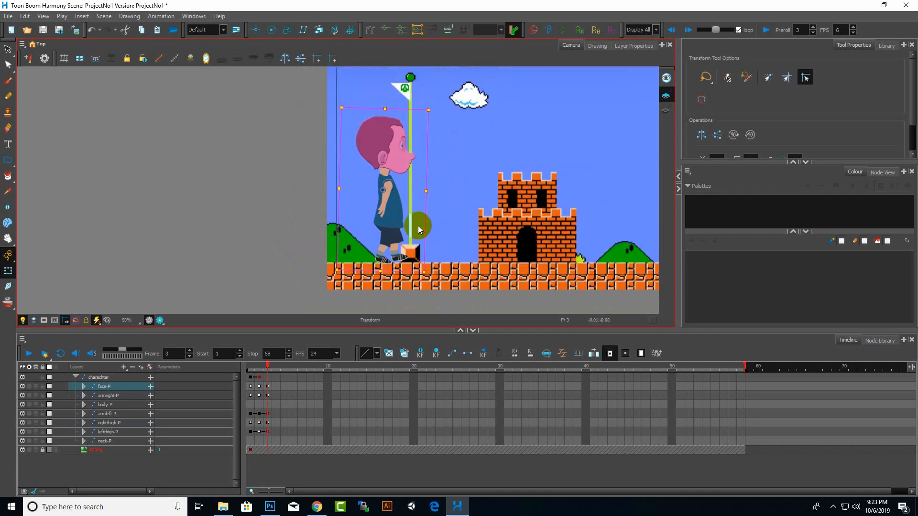
{"action": "scroll", "coordinate": [401, 276], "scroll_direction": "up", "scroll_amount": 5}
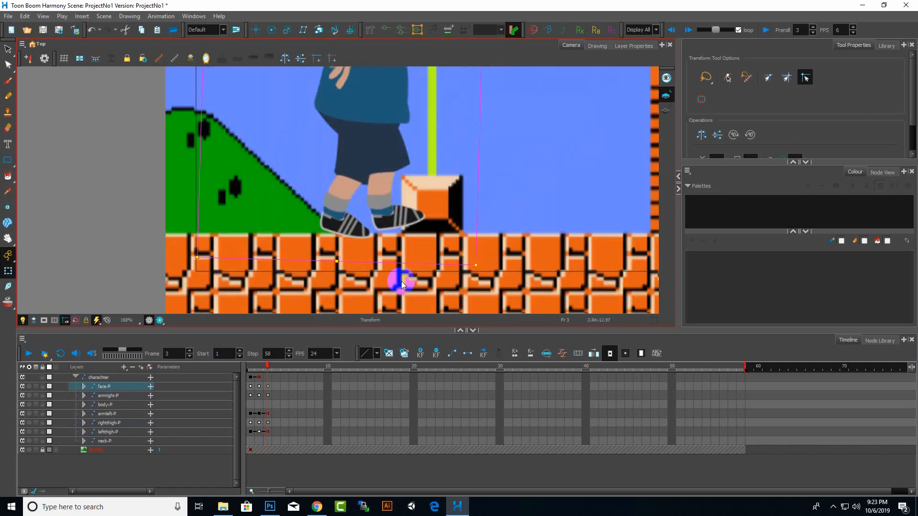
{"action": "left_click", "coordinate": [120, 379]}
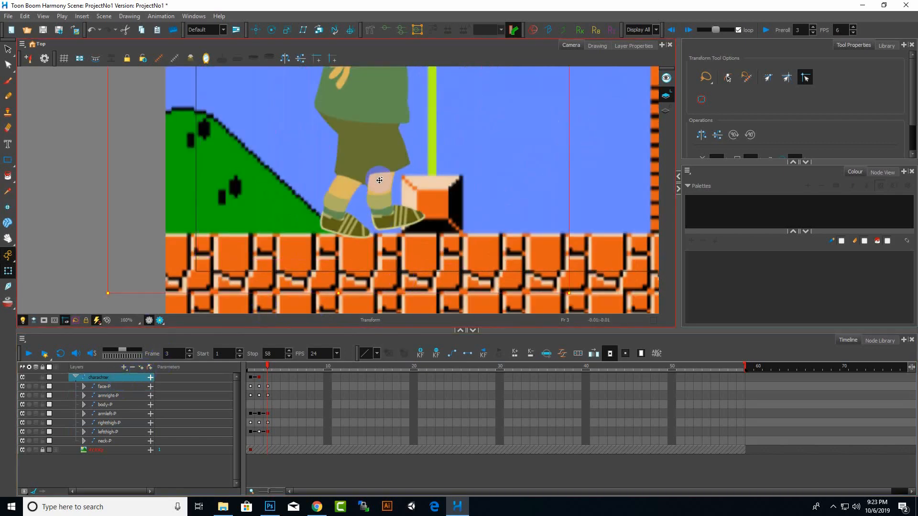
{"action": "left_click_drag", "start_coordinate": [380, 177], "coordinate": [380, 176]}
{"action": "scroll", "coordinate": [380, 265], "scroll_direction": "down", "scroll_amount": 4}
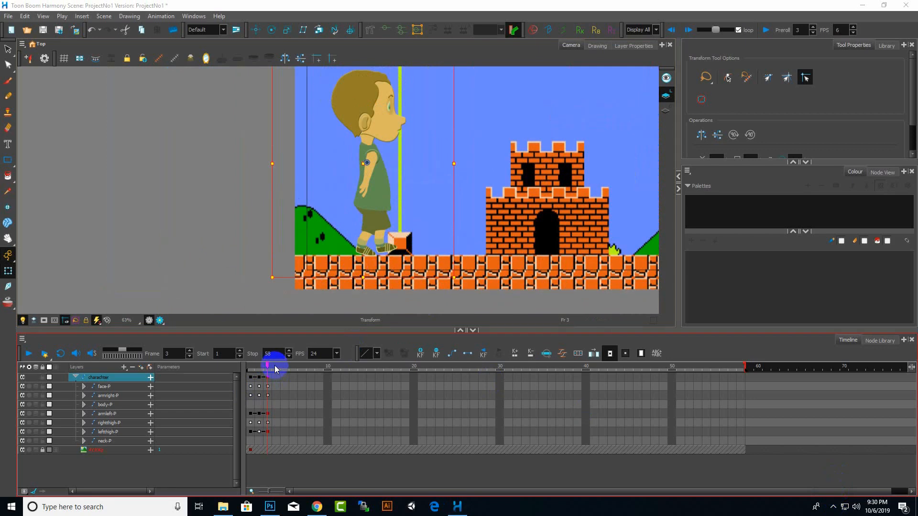
On frame 4, select the whole left leg, place its pivot at the hip and rotate the leg further backward.
{"action": "left_click", "coordinate": [276, 367]}
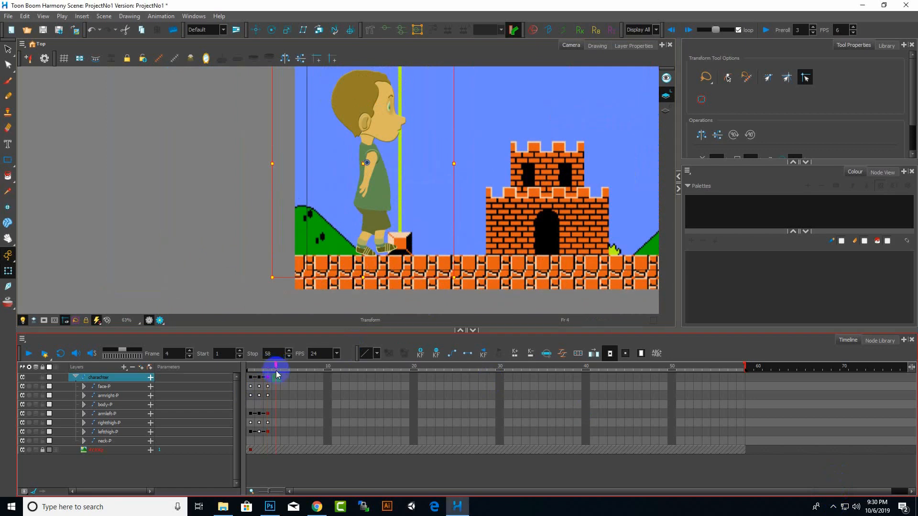
{"action": "scroll", "coordinate": [350, 251], "scroll_direction": "up", "scroll_amount": 3}
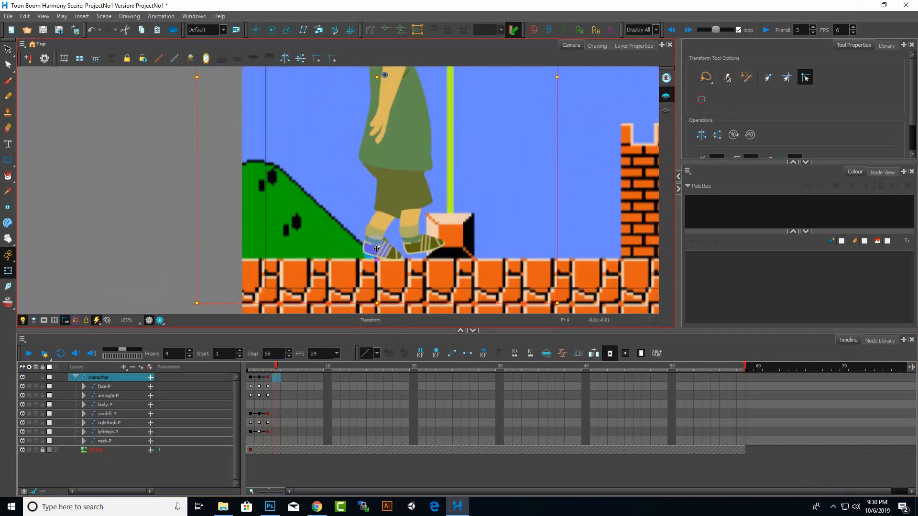
{"action": "left_click", "coordinate": [387, 207]}
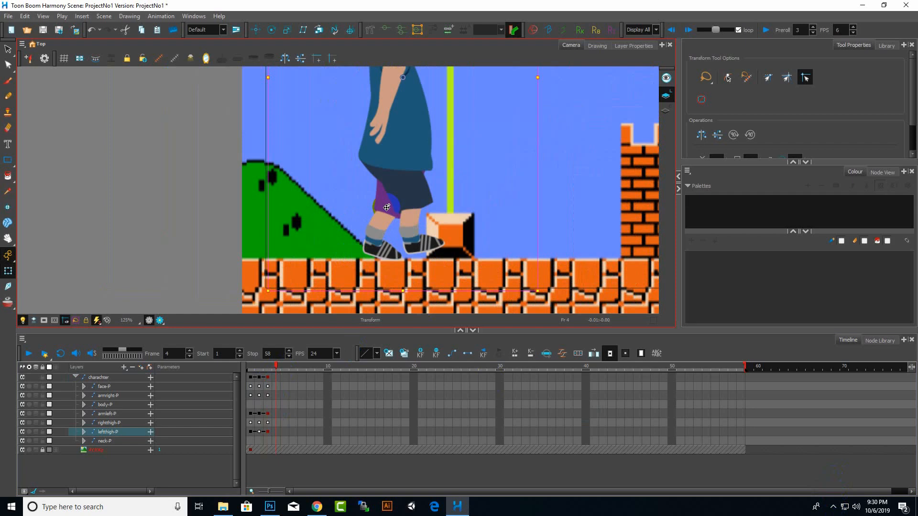
{"action": "left_click_drag", "start_coordinate": [387, 207], "coordinate": [385, 216]}
{"action": "left_click", "coordinate": [379, 223], "text": "shift"}
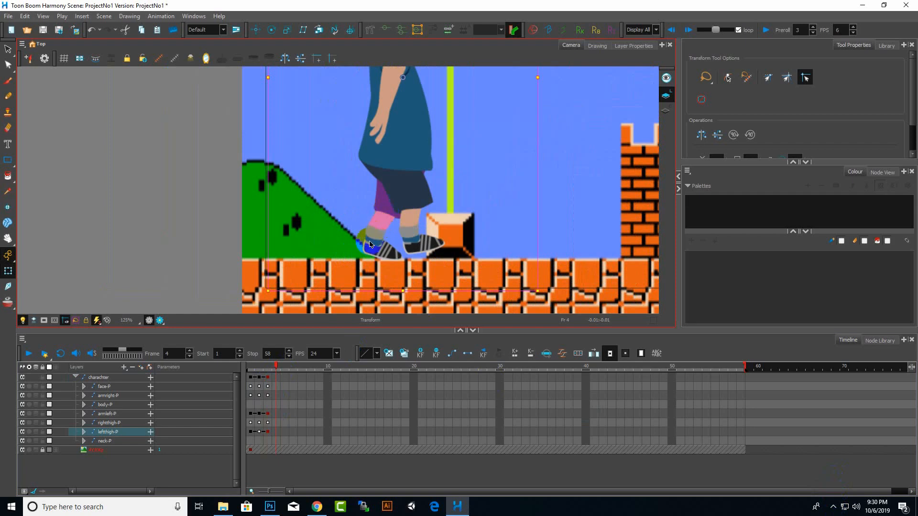
{"action": "left_click", "coordinate": [370, 243], "text": "shift"}
{"action": "scroll", "coordinate": [420, 262], "scroll_direction": "down", "scroll_amount": 1}
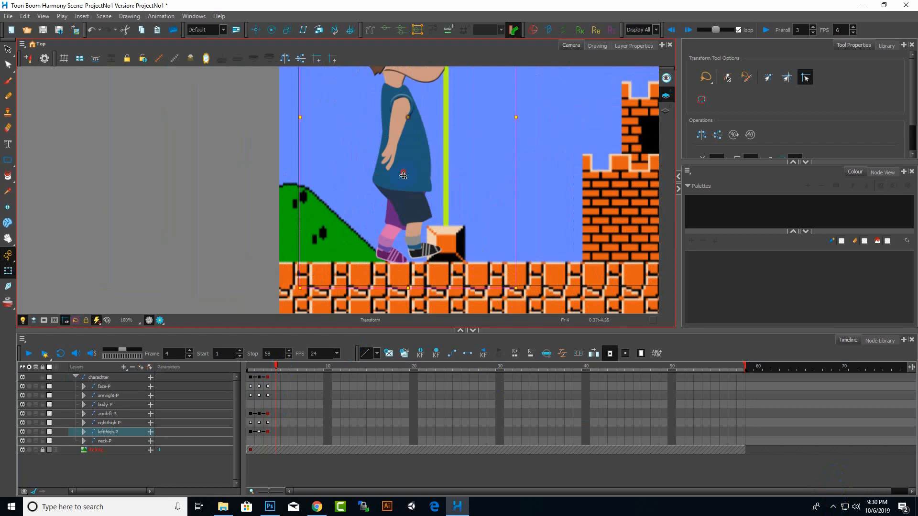
{"action": "left_click_drag", "start_coordinate": [403, 176], "coordinate": [398, 193]}
{"action": "left_click_drag", "start_coordinate": [523, 287], "coordinate": [479, 301]}
{"action": "left_click_drag", "start_coordinate": [481, 300], "coordinate": [493, 304]}
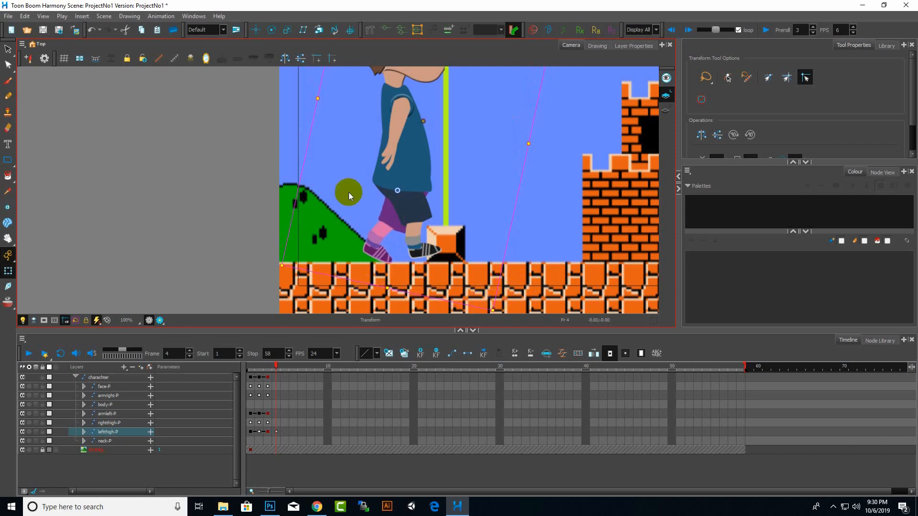
On frame 4, rotate the whole right leg slightly forward to widen the stride.
{"action": "left_click", "coordinate": [410, 214]}
{"action": "left_click", "coordinate": [416, 238]}
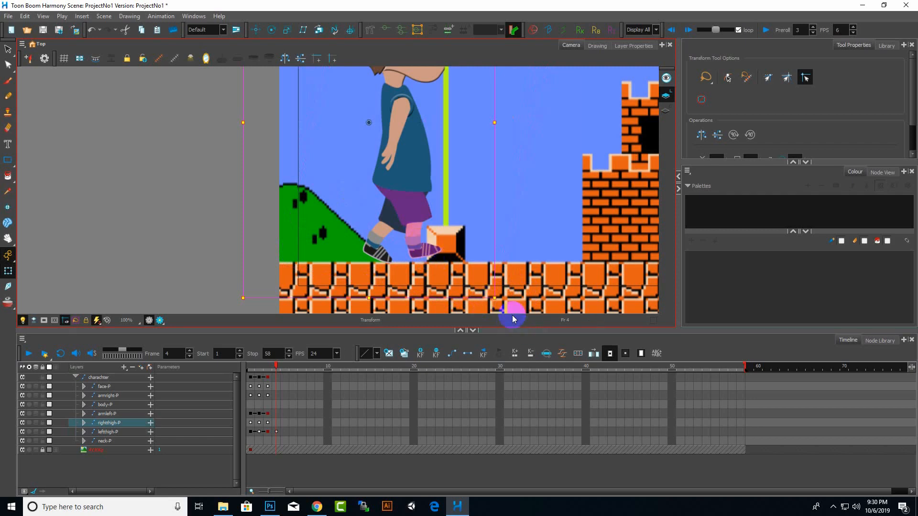
{"action": "left_click_drag", "start_coordinate": [499, 301], "coordinate": [516, 297]}
{"action": "left_click_drag", "start_coordinate": [423, 209], "coordinate": [425, 213]}
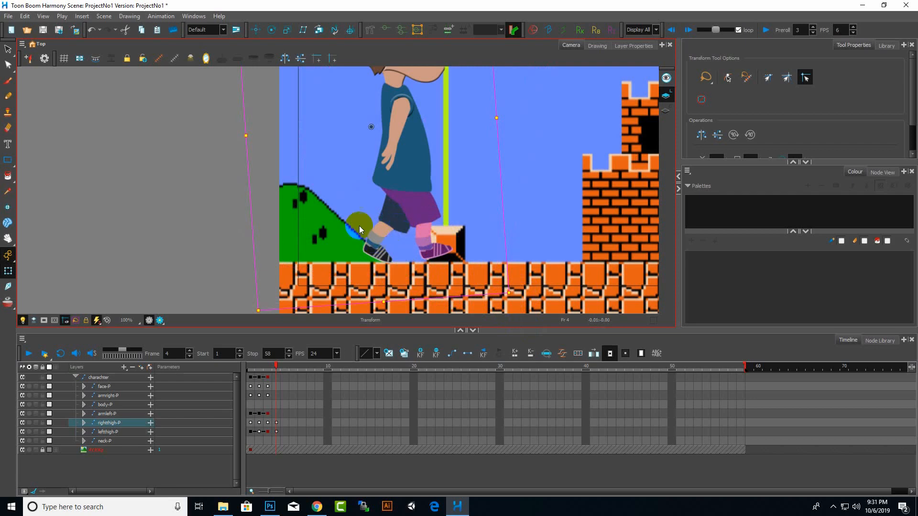
On frame 4, select the whole right arm and swing it backward from the shoulder.
{"action": "left_click", "coordinate": [390, 143]}
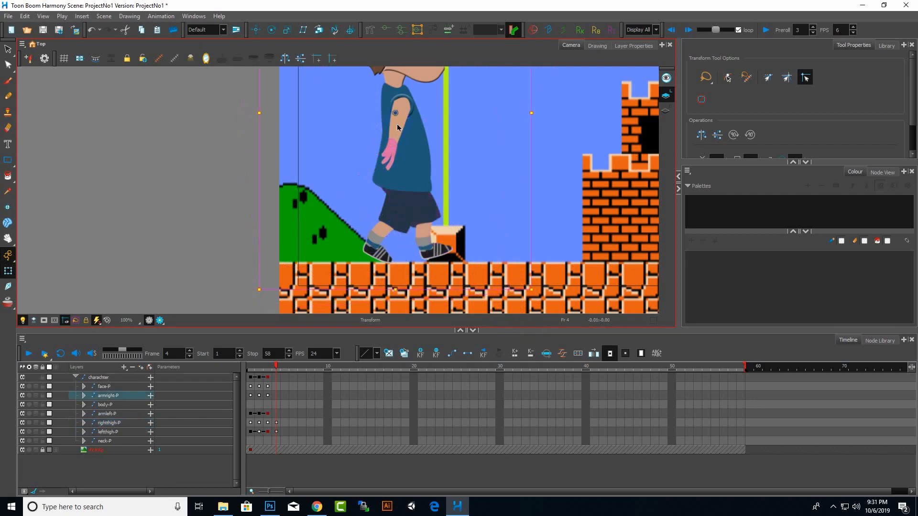
{"action": "key", "text": "b"}
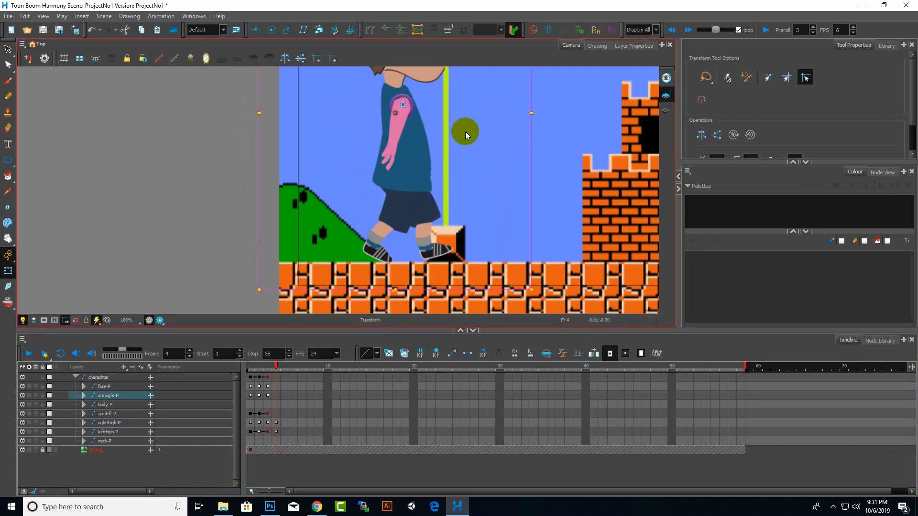
{"action": "left_click_drag", "start_coordinate": [536, 292], "coordinate": [442, 307]}
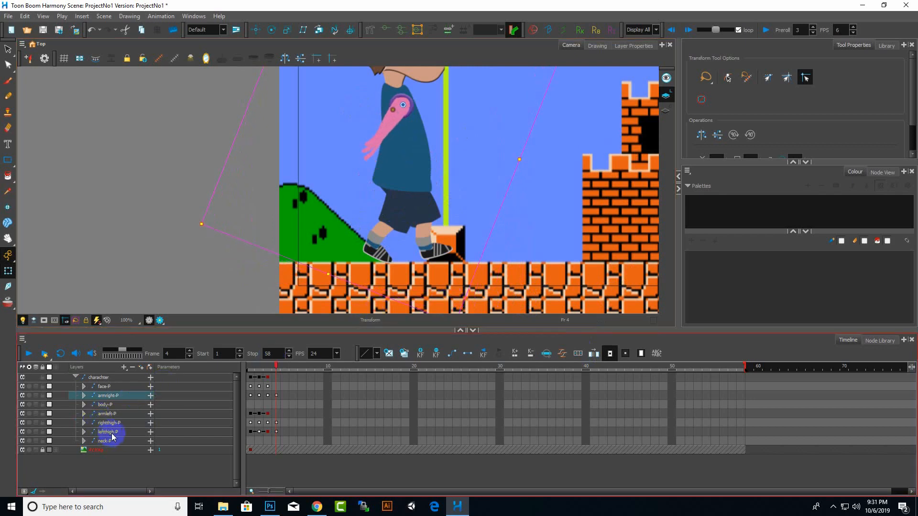
On frame 4, swing the left arm forward through its armleft-P peg, undoing an accidental skew first.
{"action": "left_click", "coordinate": [107, 413]}
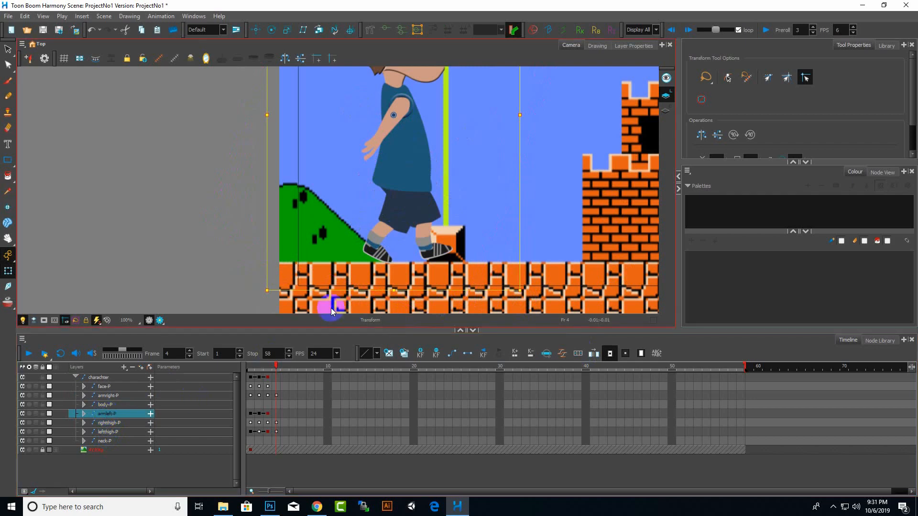
{"action": "scroll", "coordinate": [368, 209], "scroll_direction": "down", "scroll_amount": 1}
{"action": "left_click_drag", "start_coordinate": [390, 134], "coordinate": [397, 127]}
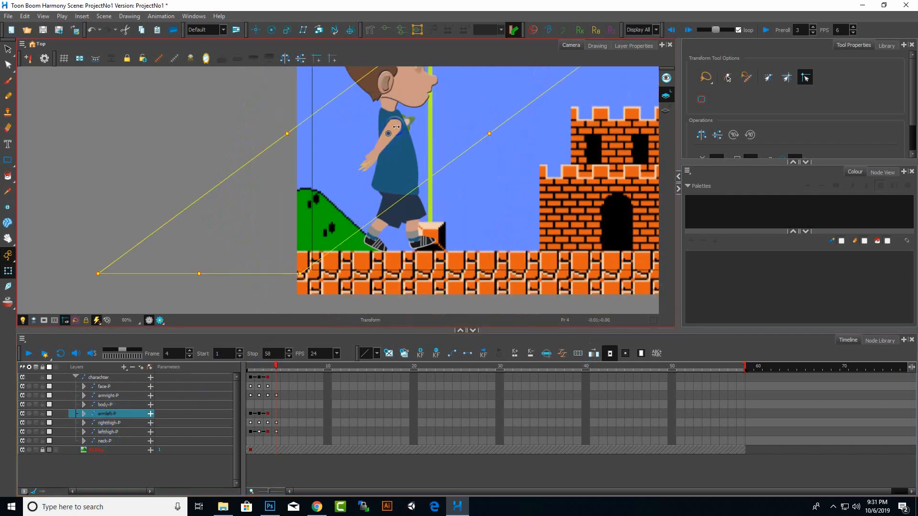
{"action": "key", "text": "ctrl+z"}
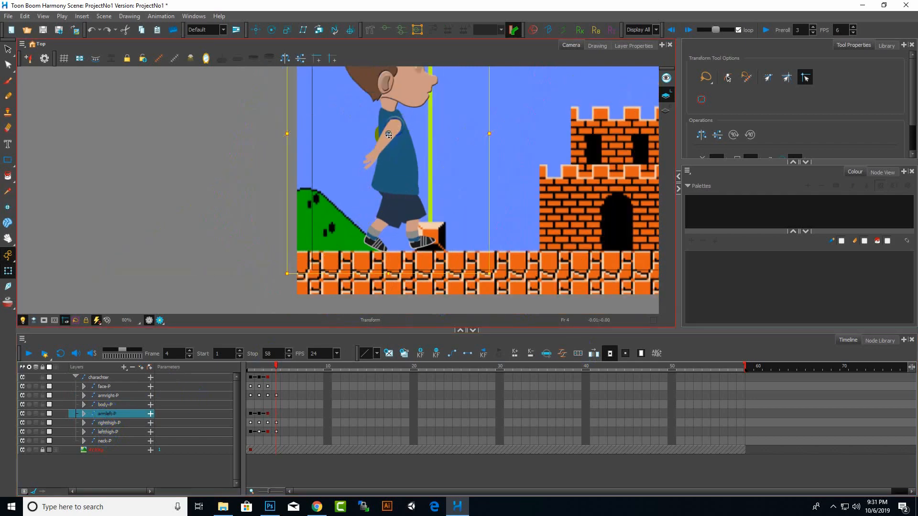
{"action": "left_click_drag", "start_coordinate": [499, 273], "coordinate": [570, 236]}
On frame 2, select the right foot and rotate it slightly about its ankle to tilt the toe downward.
{"action": "scroll", "coordinate": [403, 238], "scroll_direction": "down", "scroll_amount": 2}
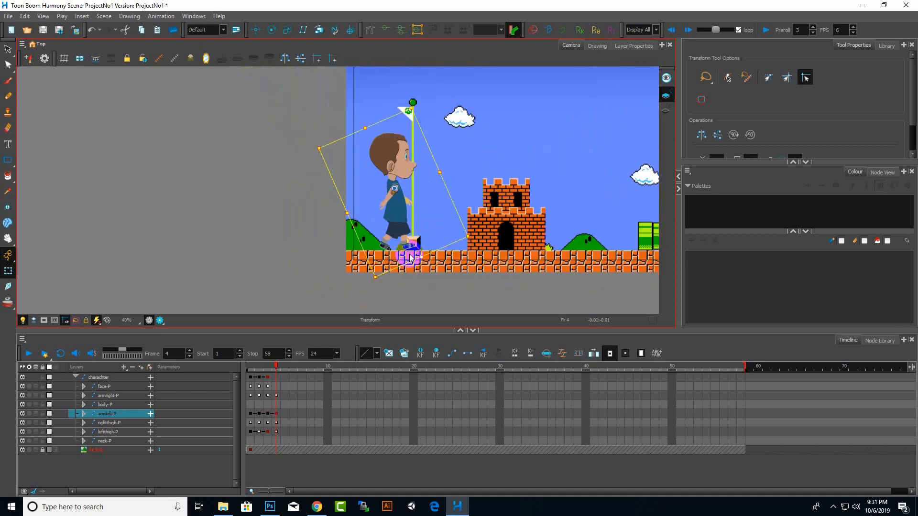
{"action": "scroll", "coordinate": [396, 165], "scroll_direction": "up", "scroll_amount": 2}
{"action": "left_click", "coordinate": [396, 163]}
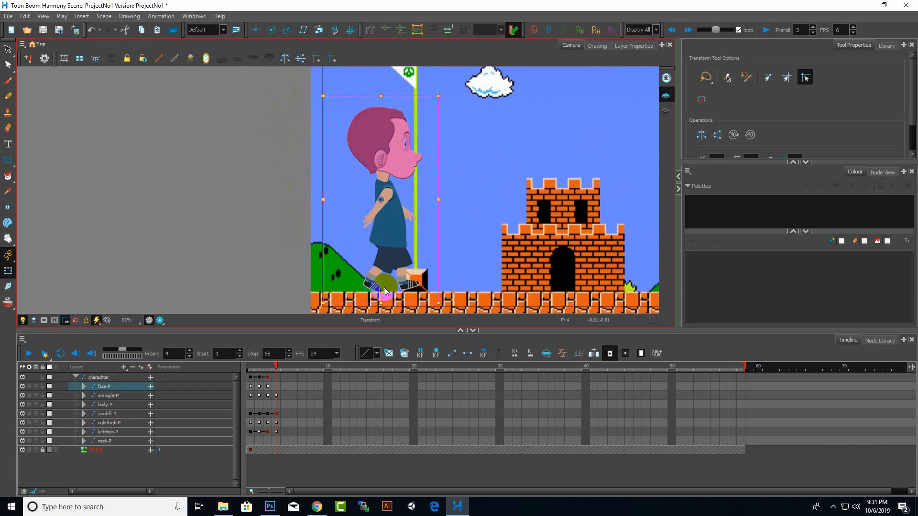
{"action": "left_click", "coordinate": [253, 377]}
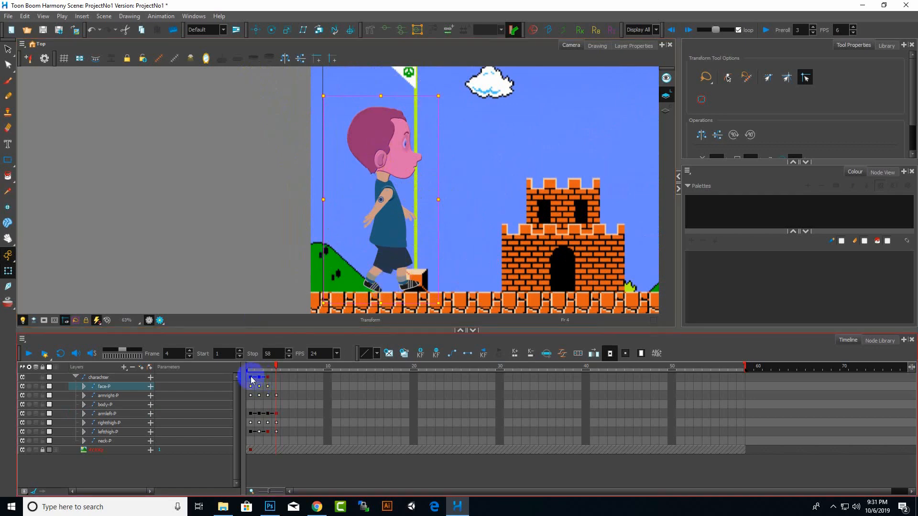
{"action": "scroll", "coordinate": [385, 305], "scroll_direction": "up", "scroll_amount": 3}
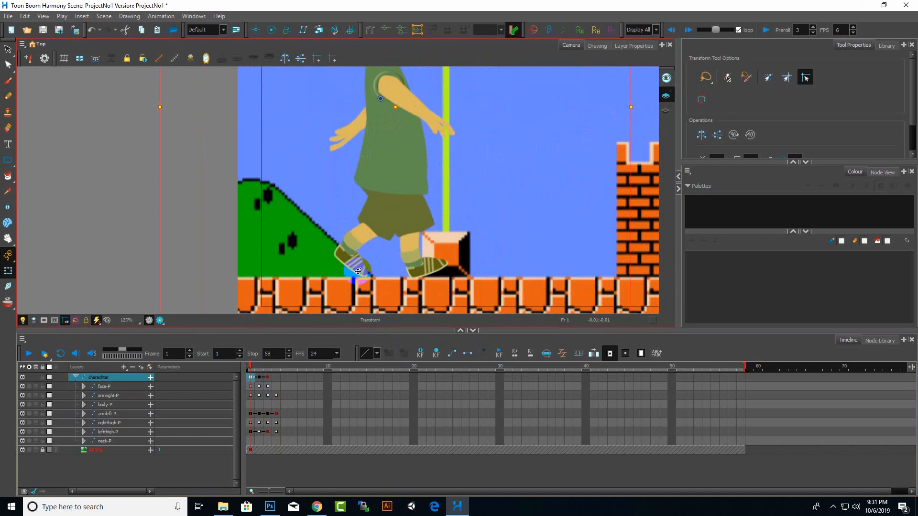
{"action": "left_click", "coordinate": [357, 270]}
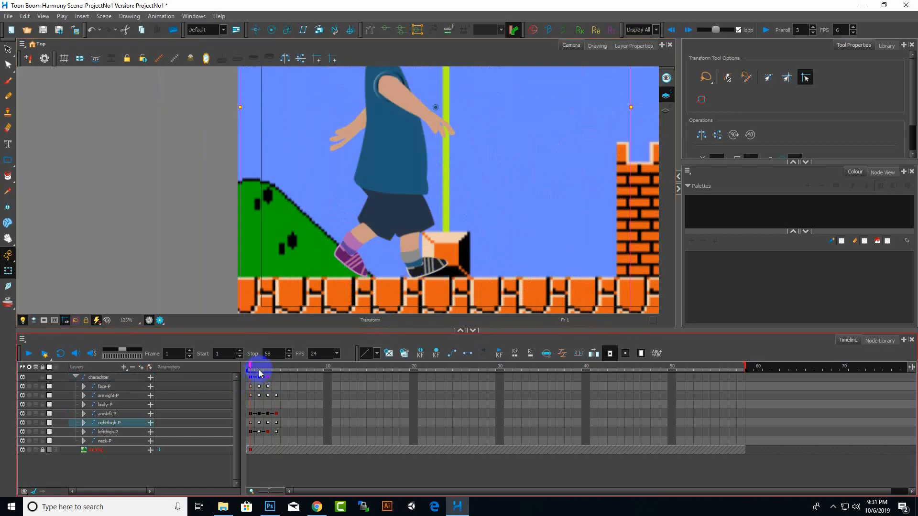
{"action": "left_click", "coordinate": [261, 375]}
{"action": "left_click", "coordinate": [308, 357]}
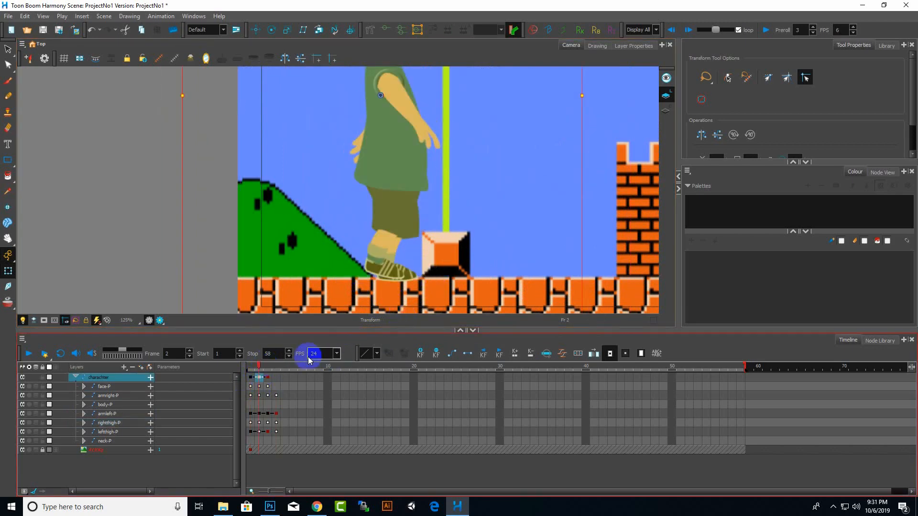
{"action": "left_click", "coordinate": [390, 275]}
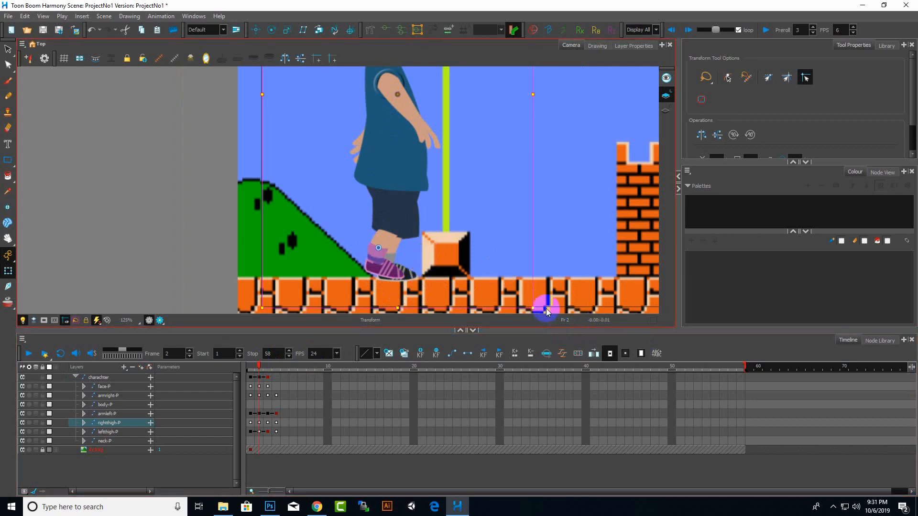
{"action": "left_click_drag", "start_coordinate": [538, 308], "coordinate": [521, 324]}
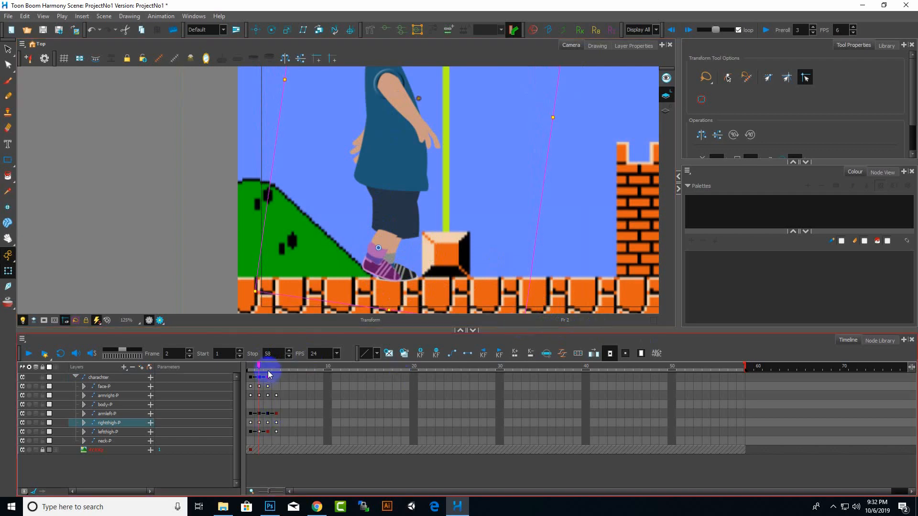
On frame 3, place the right foot's pivot at the ankle and rotate the foot slightly toe-down.
{"action": "left_click", "coordinate": [267, 366]}
{"action": "left_click", "coordinate": [402, 355]}
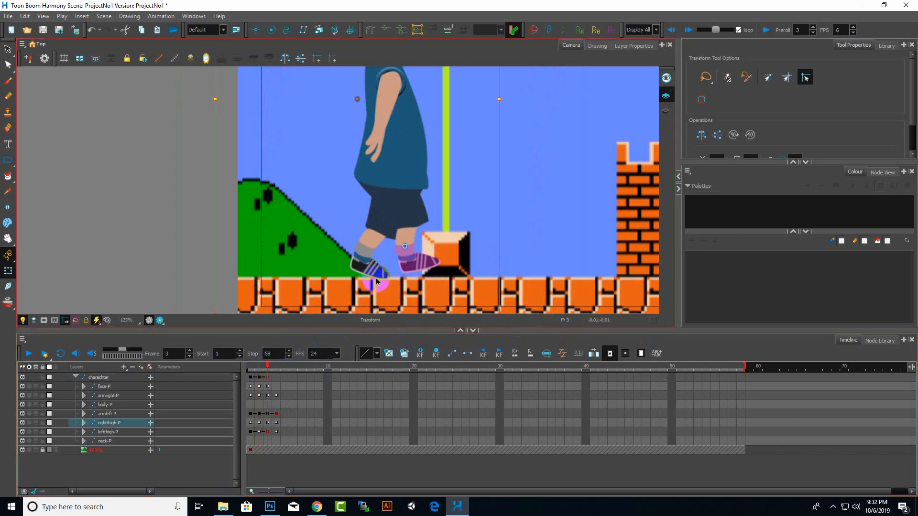
{"action": "left_click", "coordinate": [521, 309]}
{"action": "scroll", "coordinate": [428, 264], "scroll_direction": "down", "scroll_amount": 2}
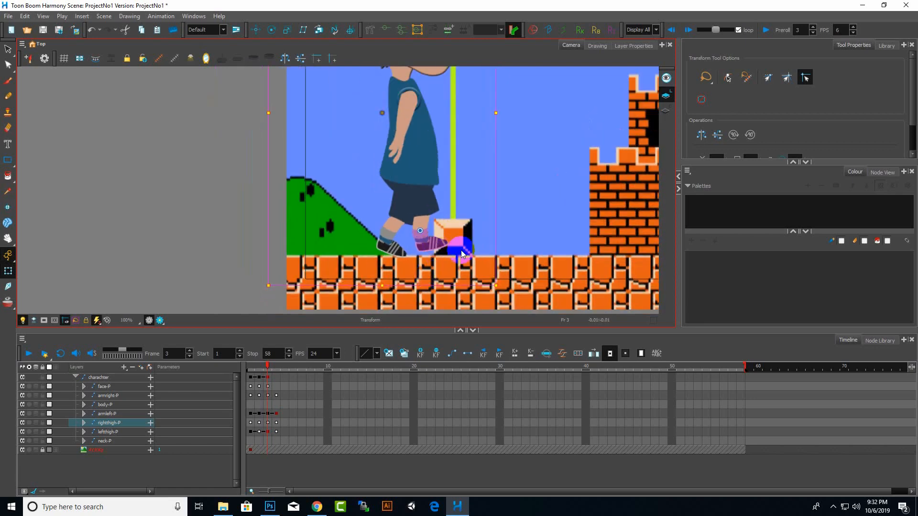
{"action": "left_click", "coordinate": [494, 248]}
{"action": "left_click", "coordinate": [434, 243]}
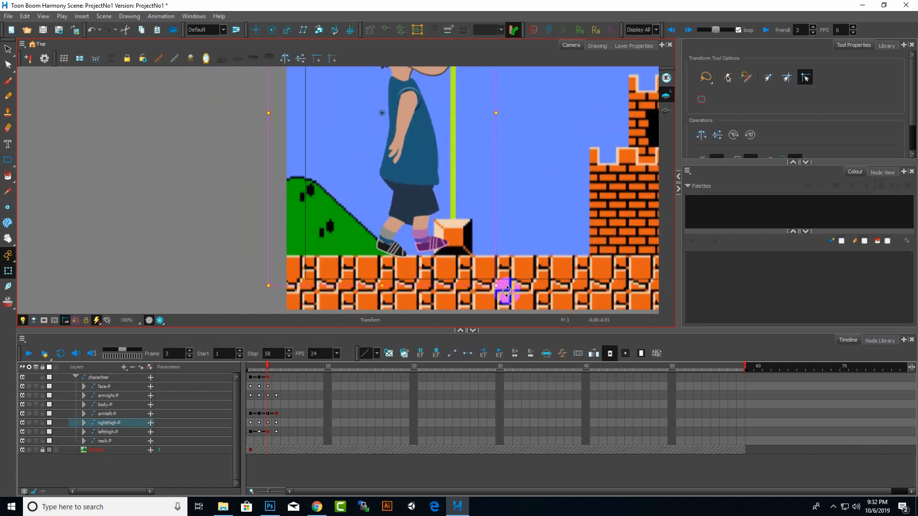
{"action": "left_click_drag", "start_coordinate": [507, 292], "coordinate": [495, 290]}
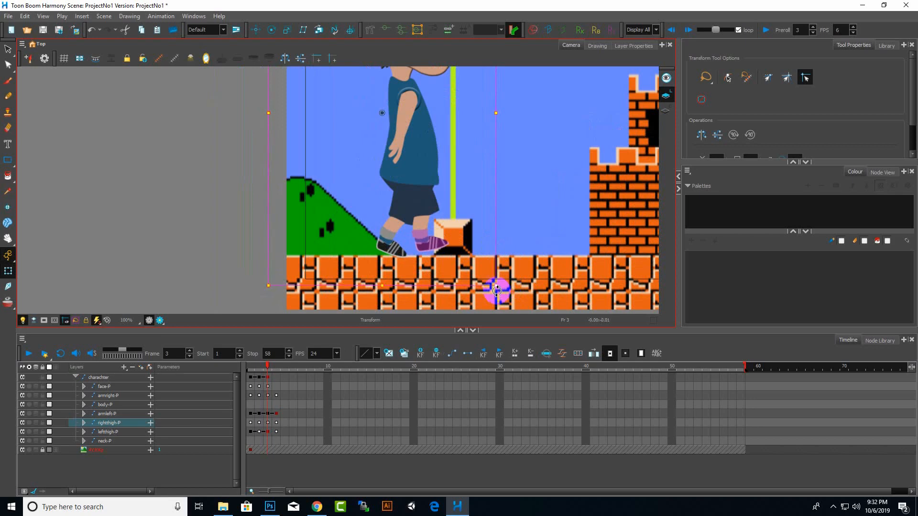
{"action": "left_click_drag", "start_coordinate": [384, 114], "coordinate": [420, 231]}
{"action": "left_click_drag", "start_coordinate": [502, 290], "coordinate": [496, 298]}
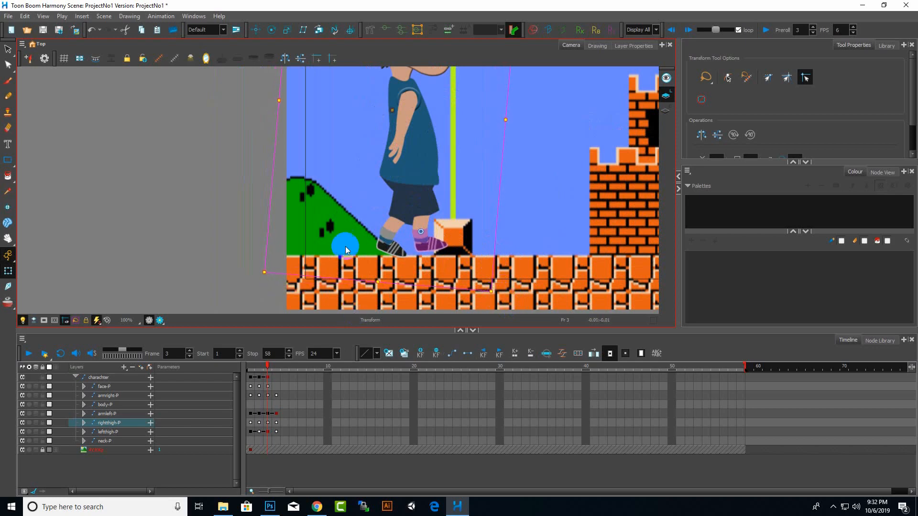
On frame 3, select the left foot and try a slight rotation of it.
{"action": "left_click", "coordinate": [393, 251]}
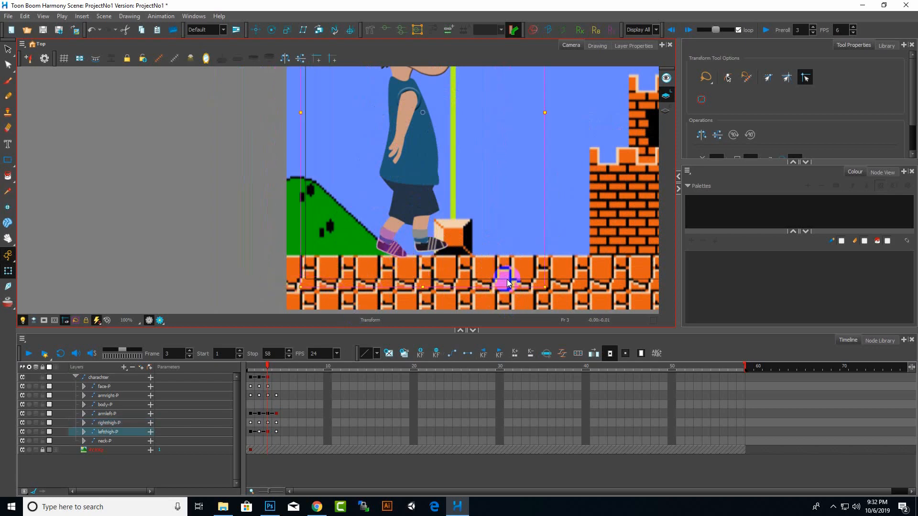
{"action": "left_click_drag", "start_coordinate": [550, 291], "coordinate": [550, 289]}
{"action": "scroll", "coordinate": [352, 262], "scroll_direction": "down", "scroll_amount": 3}
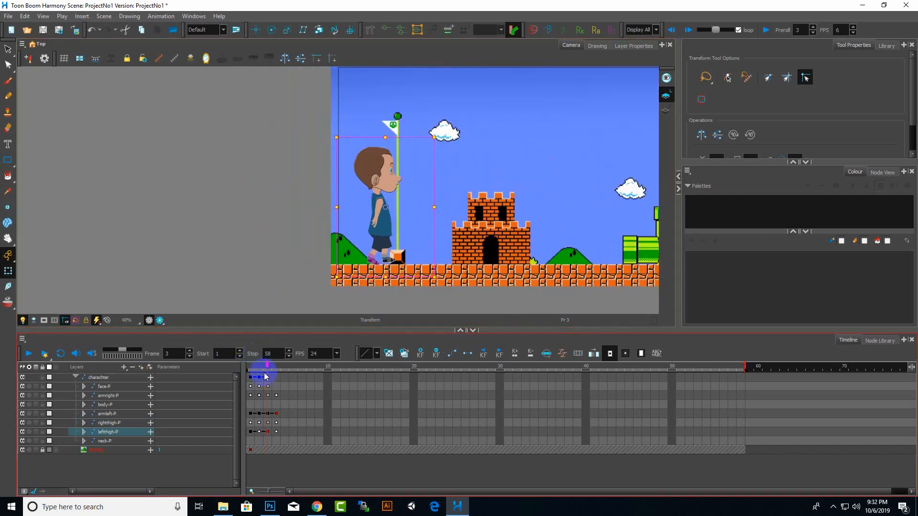
Step through frames 1 to 4 to check how the walk poses follow each other in the whole scene.
{"action": "left_click", "coordinate": [249, 368]}
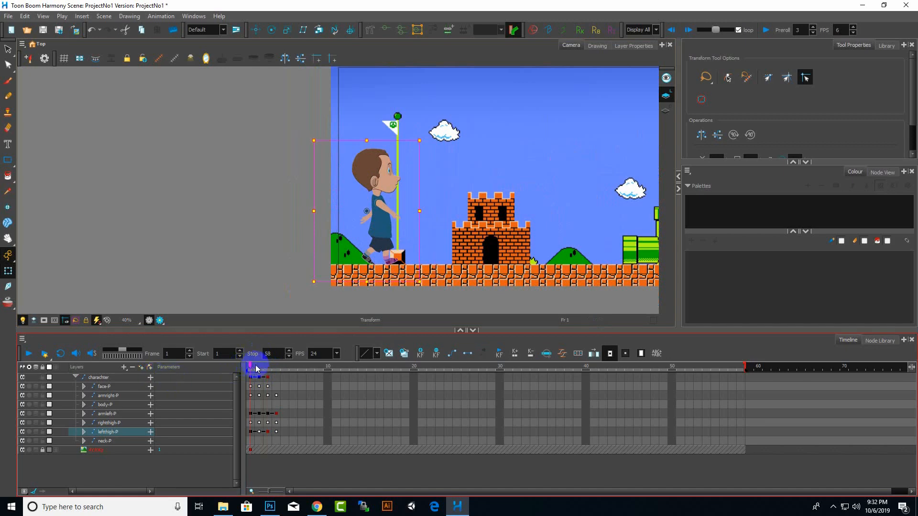
{"action": "left_click", "coordinate": [255, 369]}
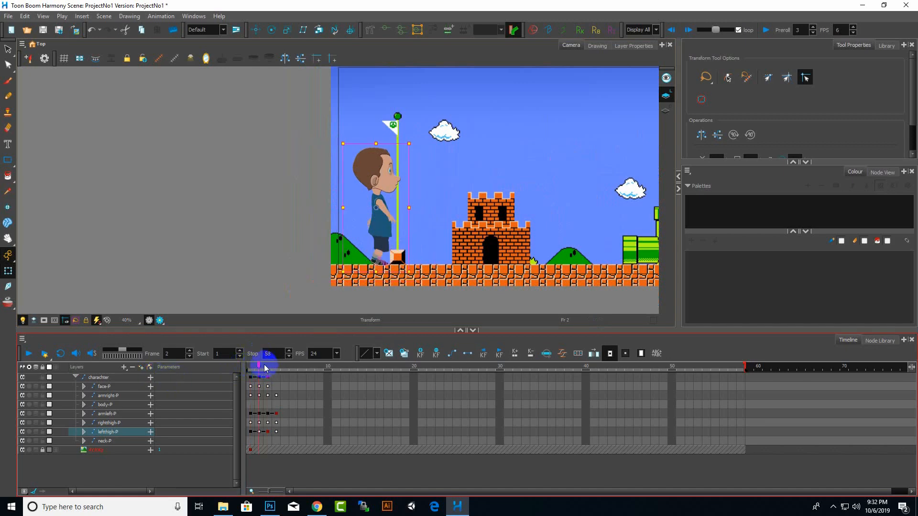
{"action": "left_click", "coordinate": [274, 368]}
{"action": "left_click", "coordinate": [278, 368]}
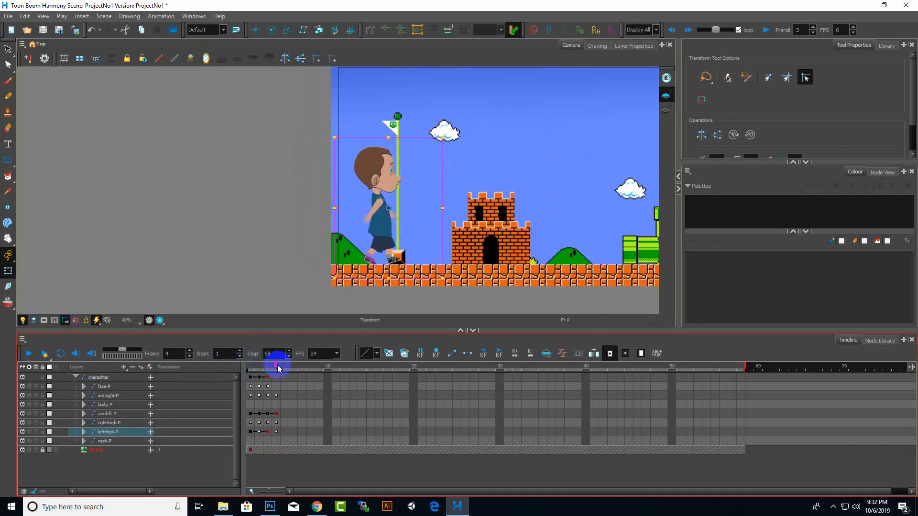
{"action": "left_click_drag", "start_coordinate": [278, 368], "coordinate": [259, 369]}
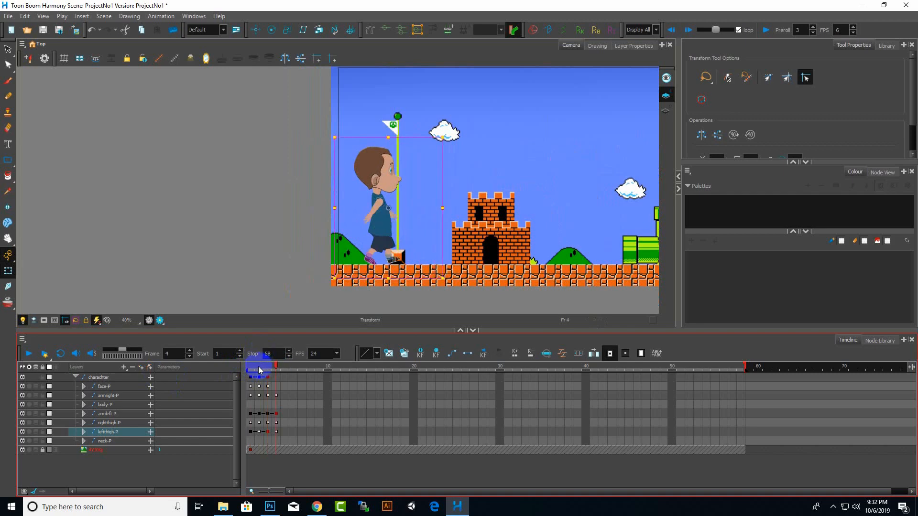
{"action": "left_click", "coordinate": [337, 318]}
{"action": "scroll", "coordinate": [381, 265], "scroll_direction": "down", "scroll_amount": 2}
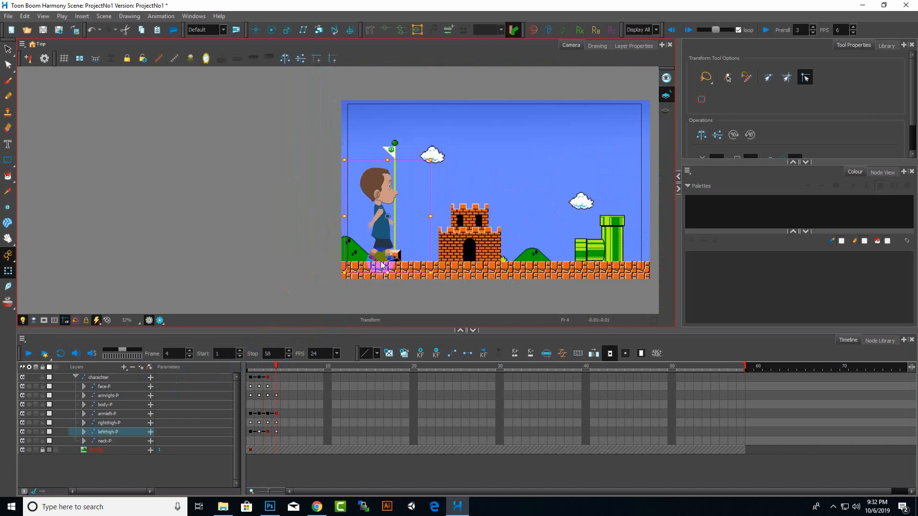
{"action": "scroll", "coordinate": [311, 275], "scroll_direction": "down", "scroll_amount": 1}
Copy frames 1 to 4 of the character peg and all its child layers, and paste them at frame 5.
{"action": "left_click", "coordinate": [287, 381]}
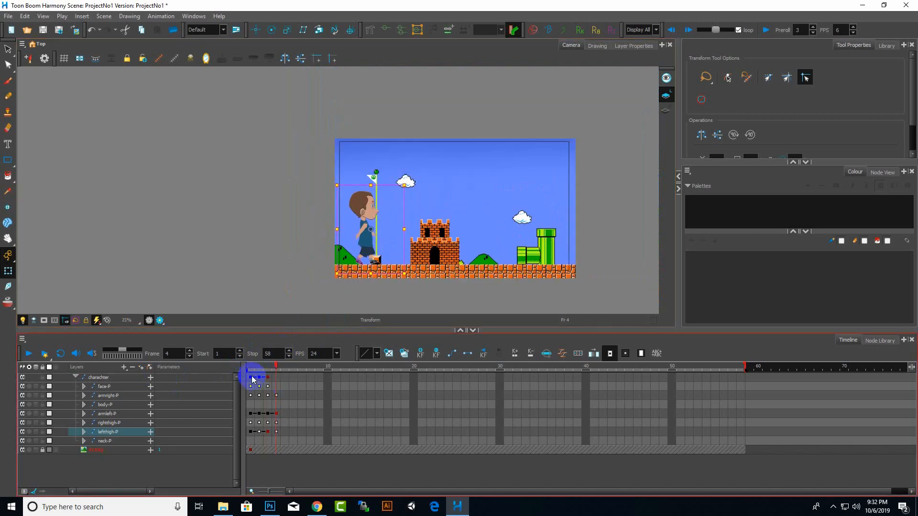
{"action": "left_click", "coordinate": [621, 370]}
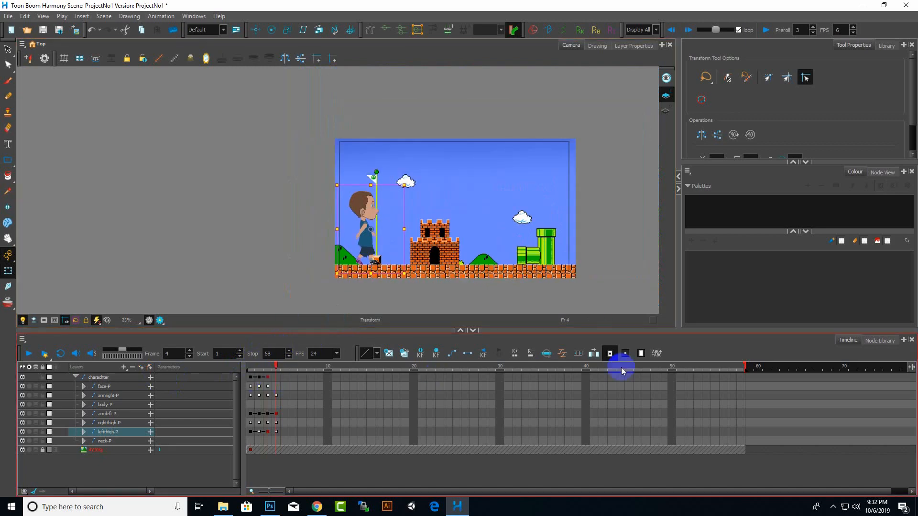
{"action": "left_click", "coordinate": [253, 377]}
{"action": "left_click", "coordinate": [251, 376]}
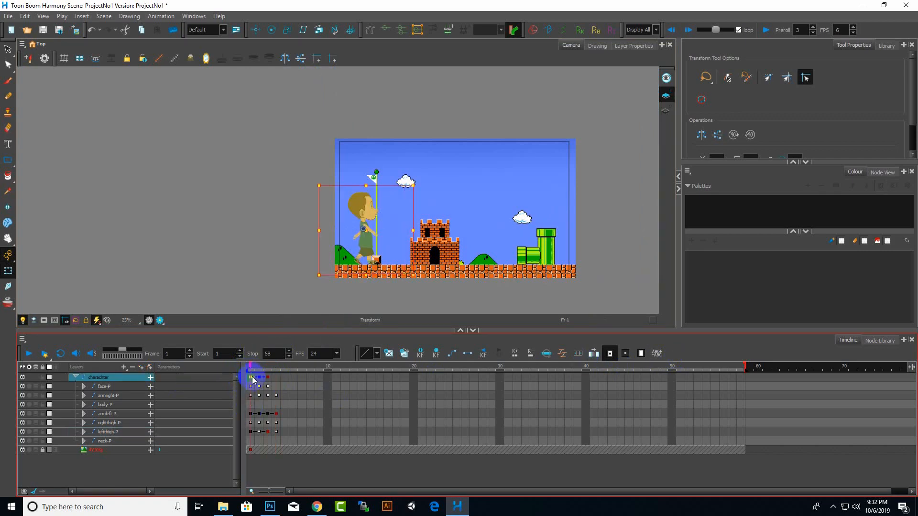
{"action": "left_click", "coordinate": [288, 440], "text": "shift"}
{"action": "left_click", "coordinate": [279, 441], "text": "shift"}
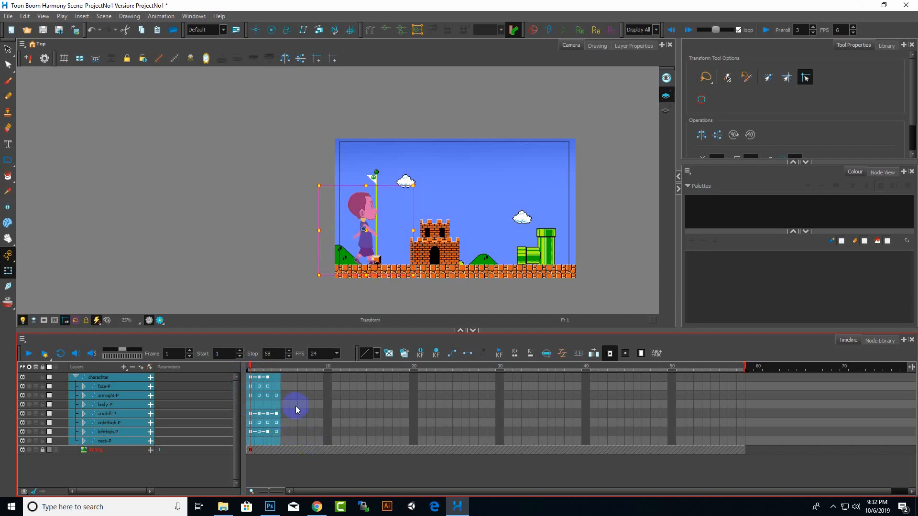
{"action": "left_click", "coordinate": [285, 377]}
{"action": "key", "text": "ctrl+v"}
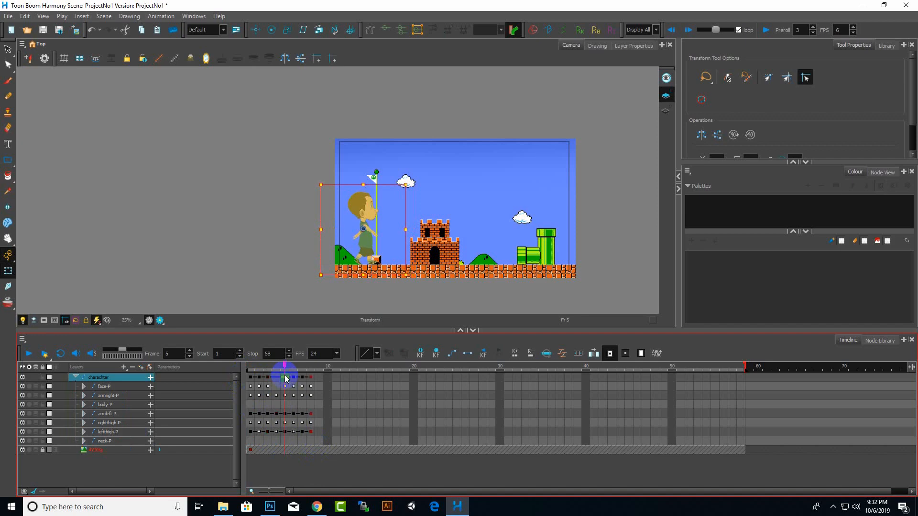
Paste the copied four-frame walk cycle on the character peg at frames 9, 13, 17, 21 and 25.
{"action": "left_click", "coordinate": [317, 379]}
{"action": "key", "text": "ctrl+v"}
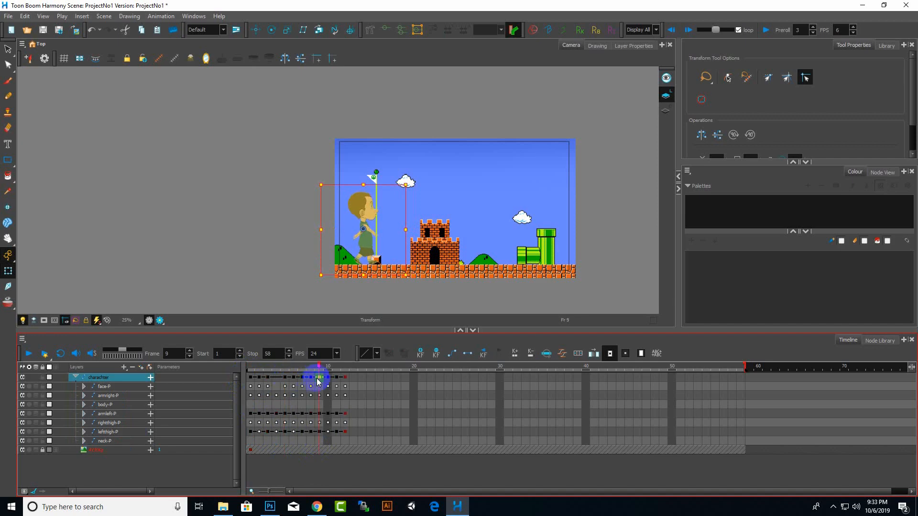
{"action": "left_click", "coordinate": [354, 377]}
{"action": "key", "text": "ctrl+v"}
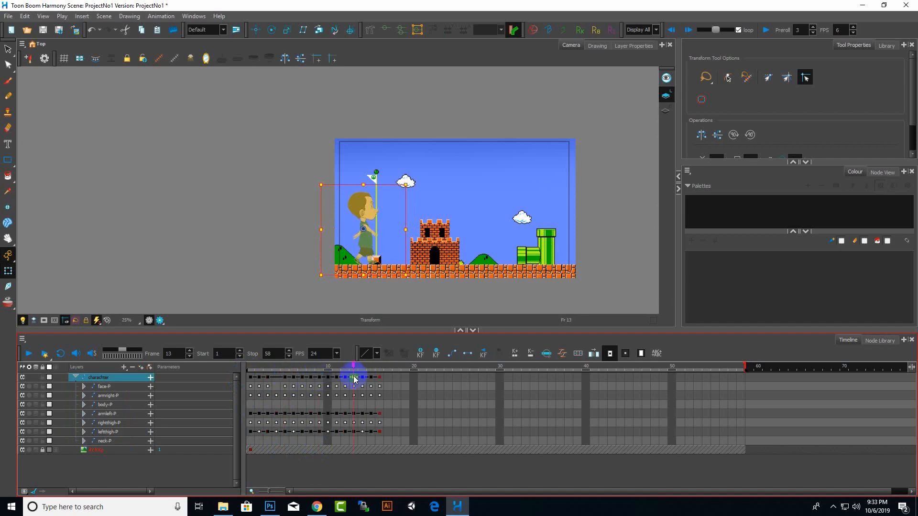
{"action": "left_click", "coordinate": [381, 377]}
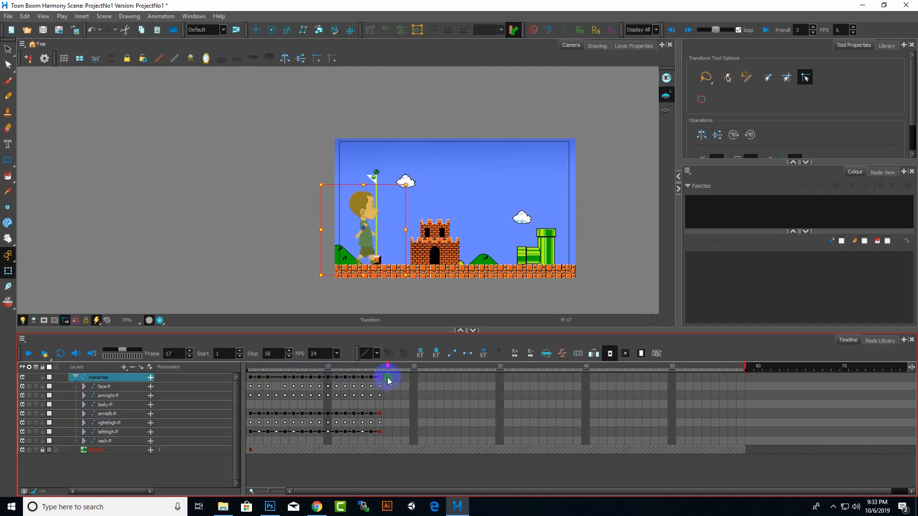
{"action": "key", "text": "ctrl+v"}
{"action": "left_click", "coordinate": [424, 377]}
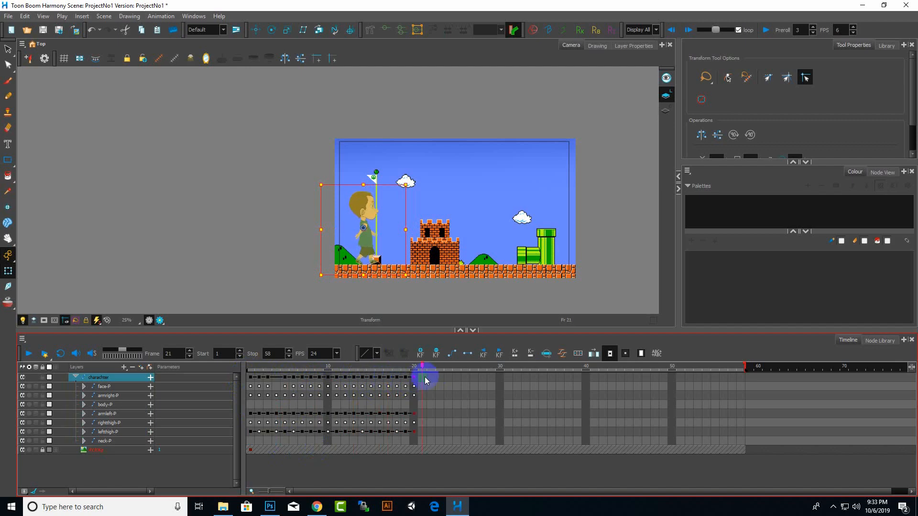
{"action": "key", "text": "ctrl+v"}
{"action": "left_click", "coordinate": [457, 378]}
{"action": "key", "text": "ctrl+v"}
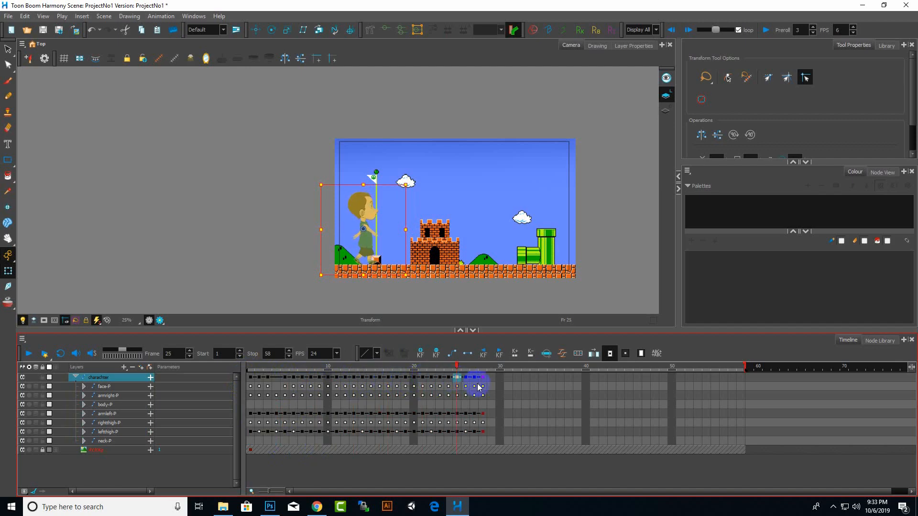
Extend the walk by pasting the four-frame cycle on the character peg at frames 29, 33, 37, 41, 45 and 49.
{"action": "left_click", "coordinate": [490, 377]}
{"action": "key", "text": "ctrl+v"}
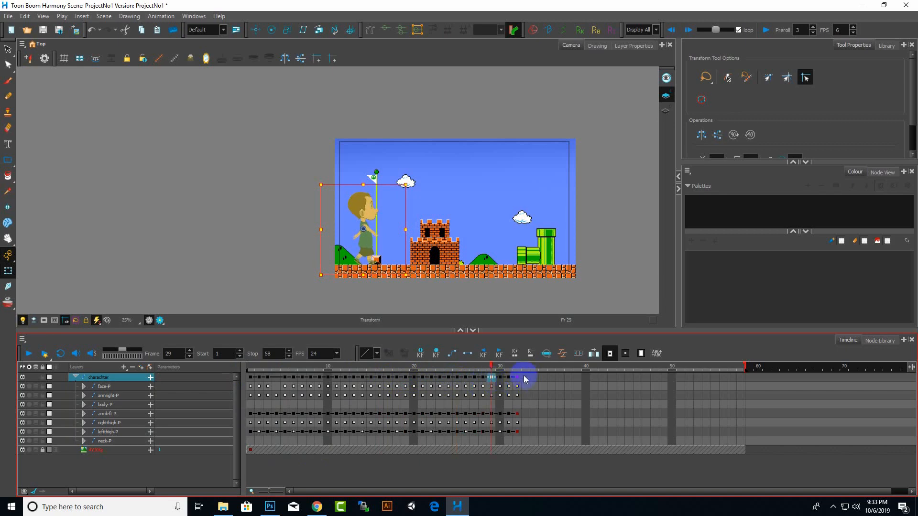
{"action": "left_click", "coordinate": [525, 378]}
{"action": "key", "text": "ctrl+v"}
{"action": "left_click", "coordinate": [560, 377]}
{"action": "key", "text": "ctrl+v"}
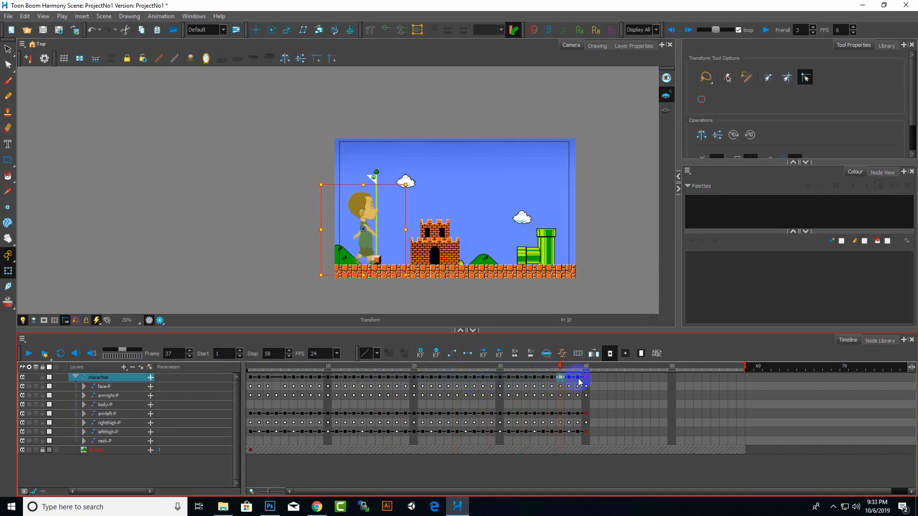
{"action": "left_click", "coordinate": [593, 377]}
{"action": "key", "text": "ctrl+v"}
{"action": "left_click", "coordinate": [629, 377]}
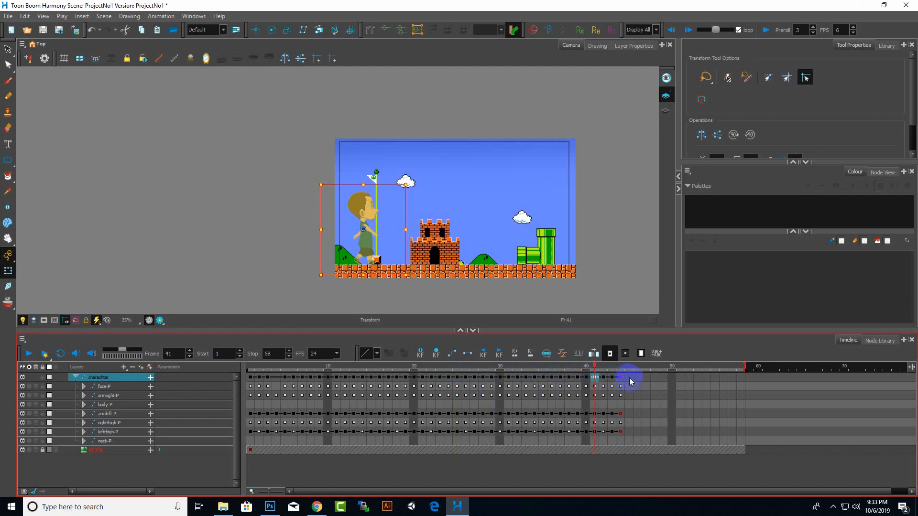
{"action": "key", "text": "ctrl+v"}
{"action": "left_click", "coordinate": [663, 378]}
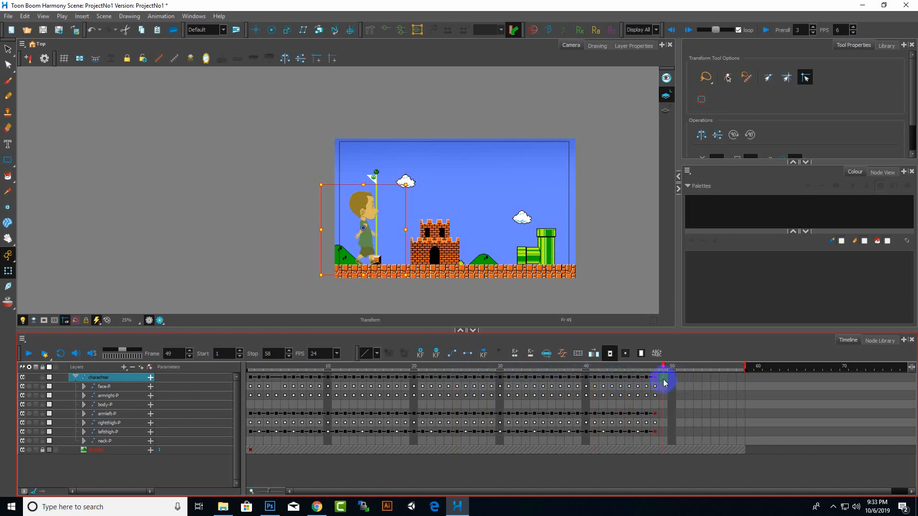
{"action": "key", "text": "ctrl+v"}
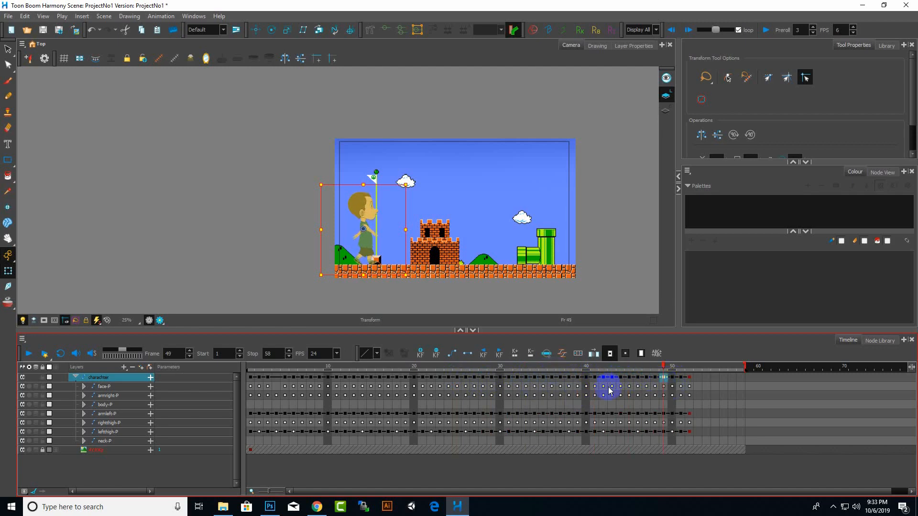
Paste the copied four-frame walk cycle on the character peg at frames 53 and 57 to fill the 58-frame scene.
{"action": "left_click", "coordinate": [699, 380]}
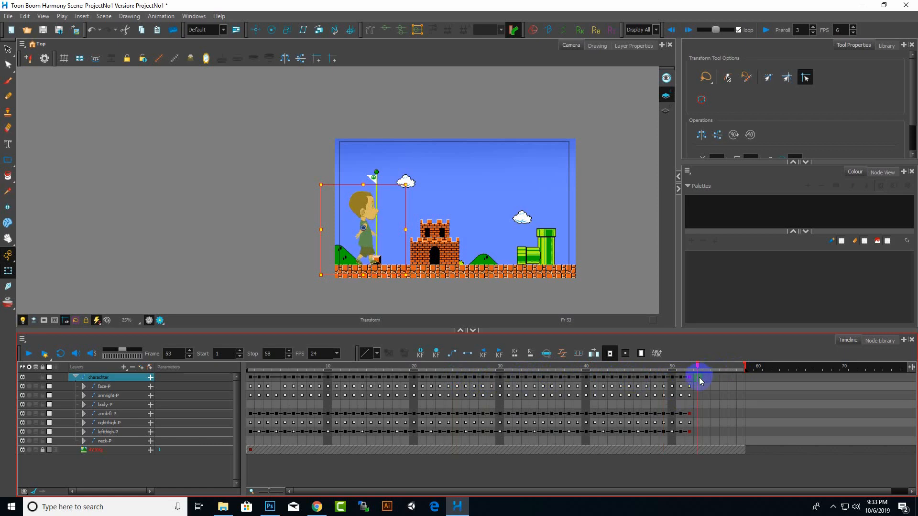
{"action": "key", "text": "ctrl+v"}
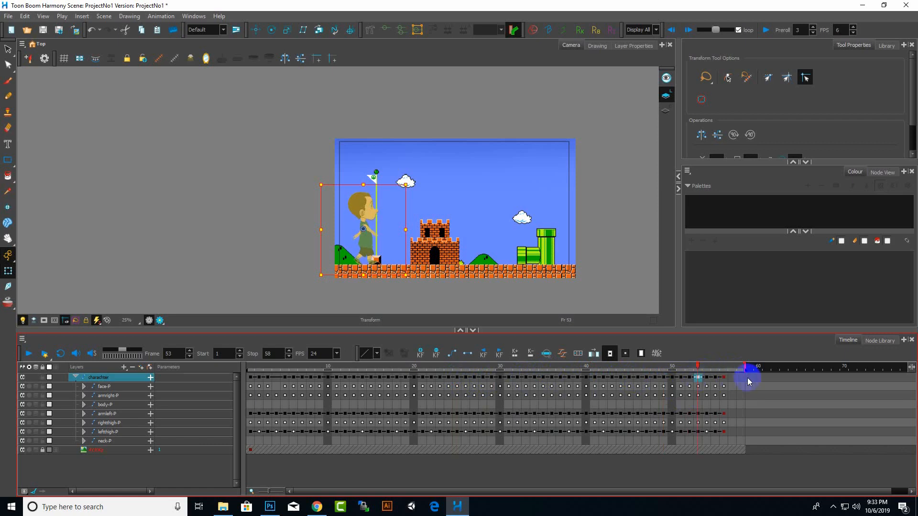
{"action": "left_click", "coordinate": [733, 381]}
{"action": "key", "text": "ctrl+v"}
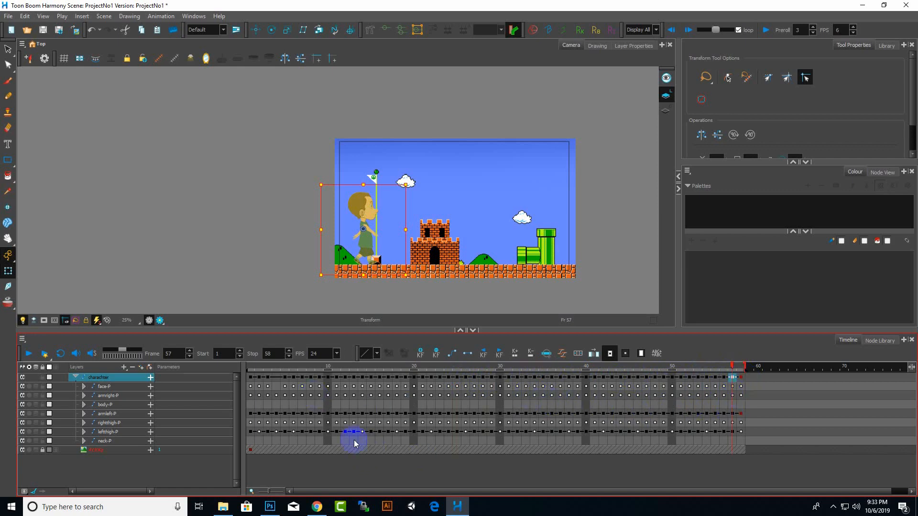
Play the scene to check the repeated walk cycle in place.
{"action": "left_click", "coordinate": [27, 354]}
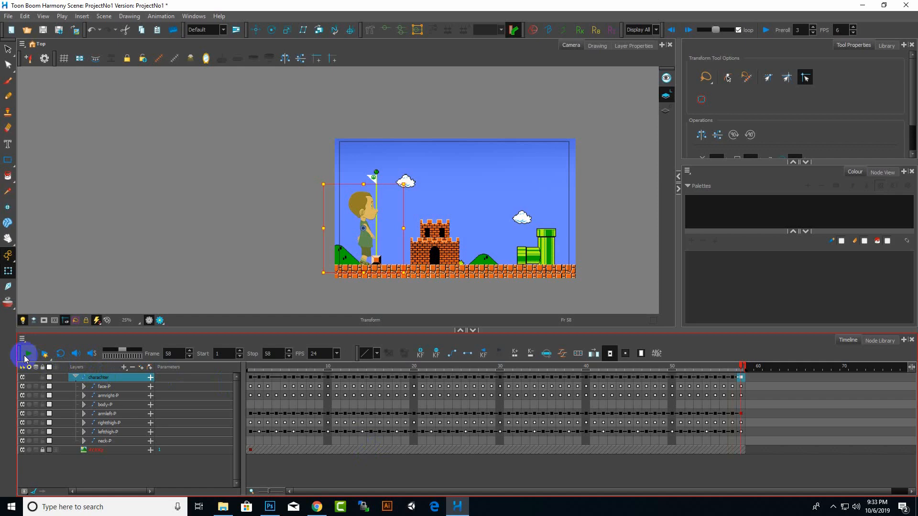
{"action": "left_click", "coordinate": [26, 356]}
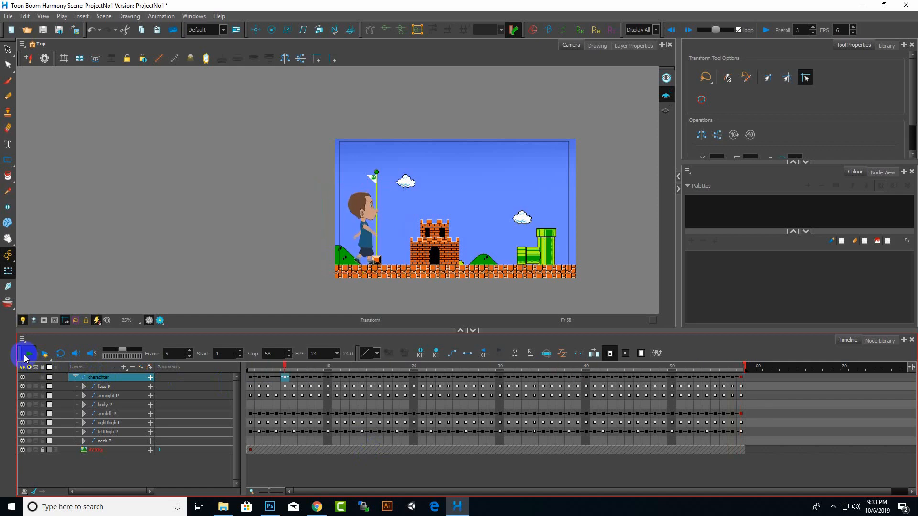
{"action": "left_click", "coordinate": [25, 356]}
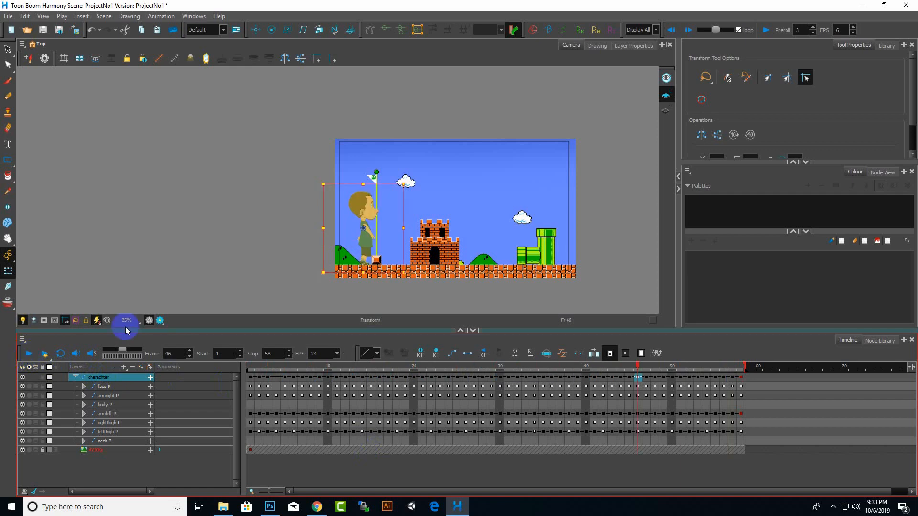
Collapse the character peg's layers, insert a new peg above it and rename that peg "movement".
{"action": "left_click", "coordinate": [378, 274]}
{"action": "scroll", "coordinate": [378, 274], "scroll_direction": "up", "scroll_amount": 1}
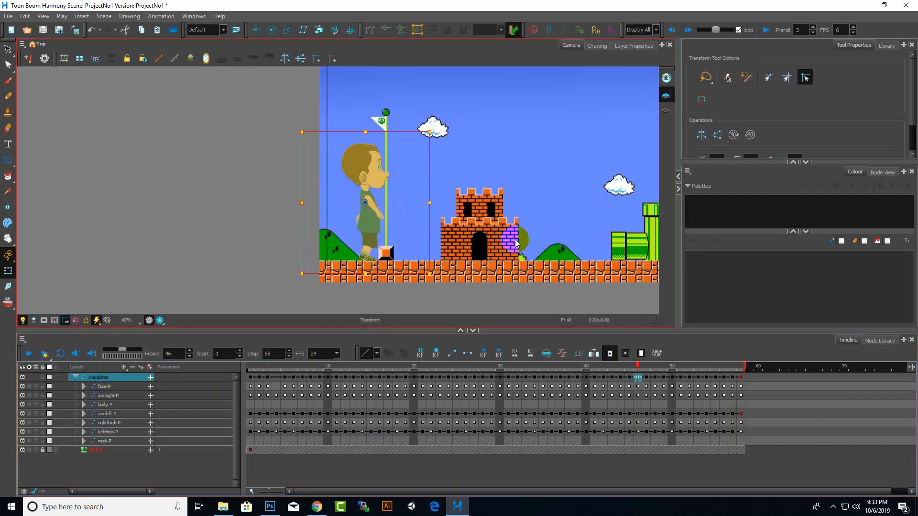
{"action": "scroll", "coordinate": [413, 290], "scroll_direction": "down", "scroll_amount": 2}
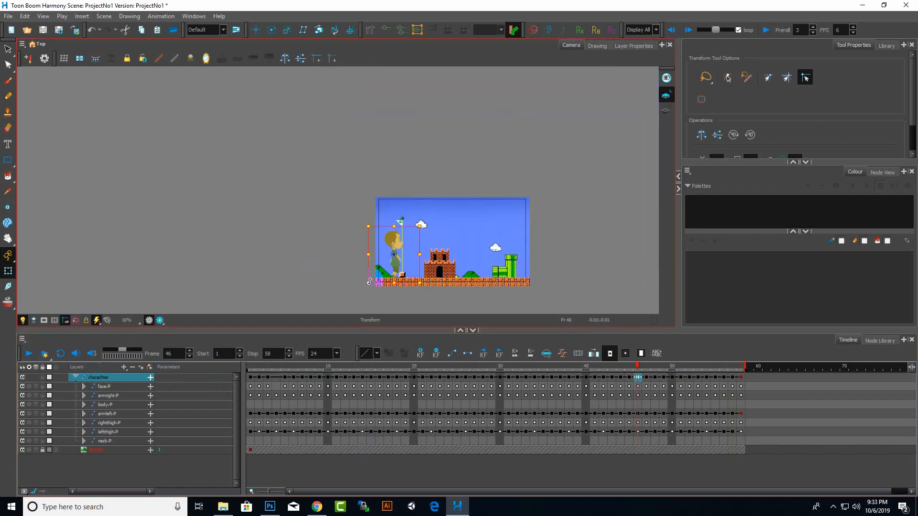
{"action": "scroll", "coordinate": [368, 281], "scroll_direction": "up", "scroll_amount": 1}
{"action": "scroll", "coordinate": [369, 281], "scroll_direction": "up", "scroll_amount": 1}
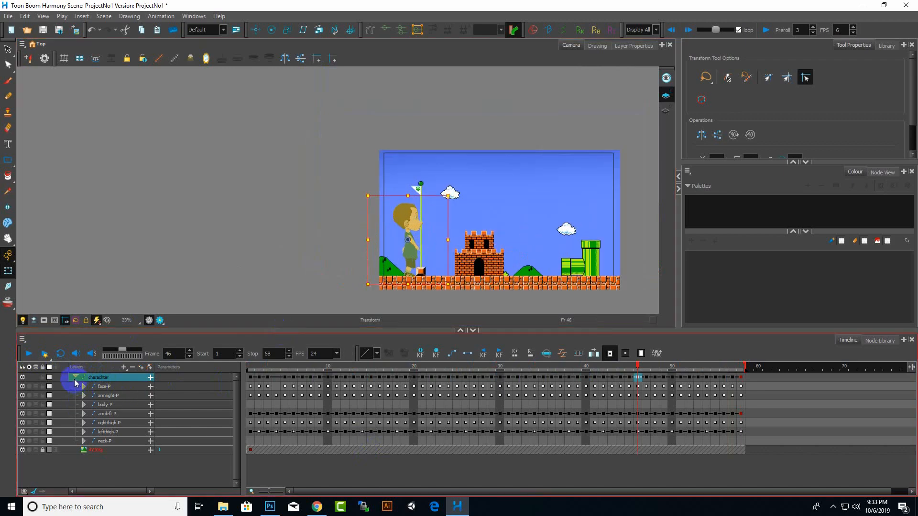
{"action": "left_click", "coordinate": [75, 377]}
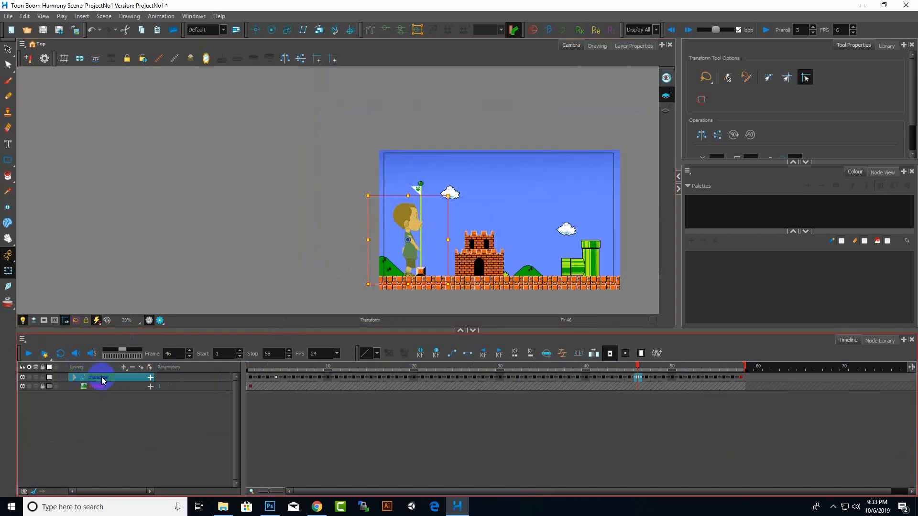
{"action": "right_click", "coordinate": [94, 383]}
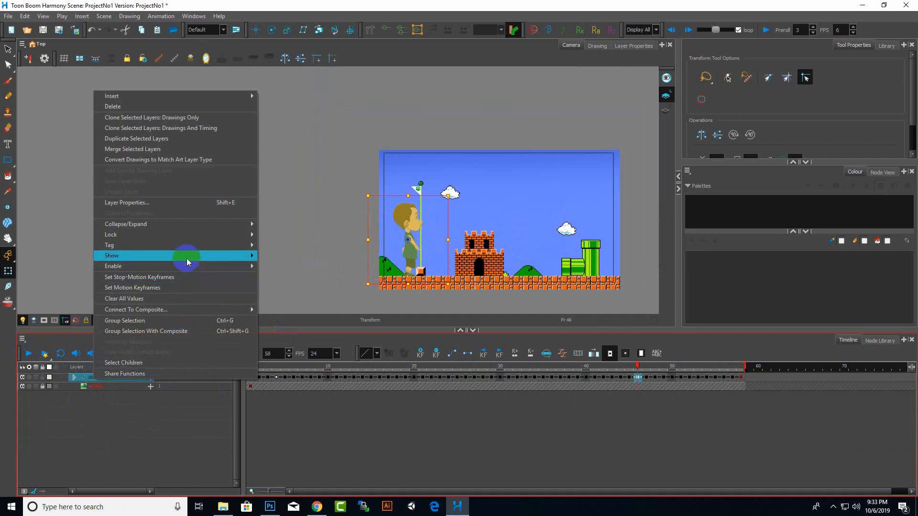
{"action": "mouse_move", "coordinate": [219, 96]}
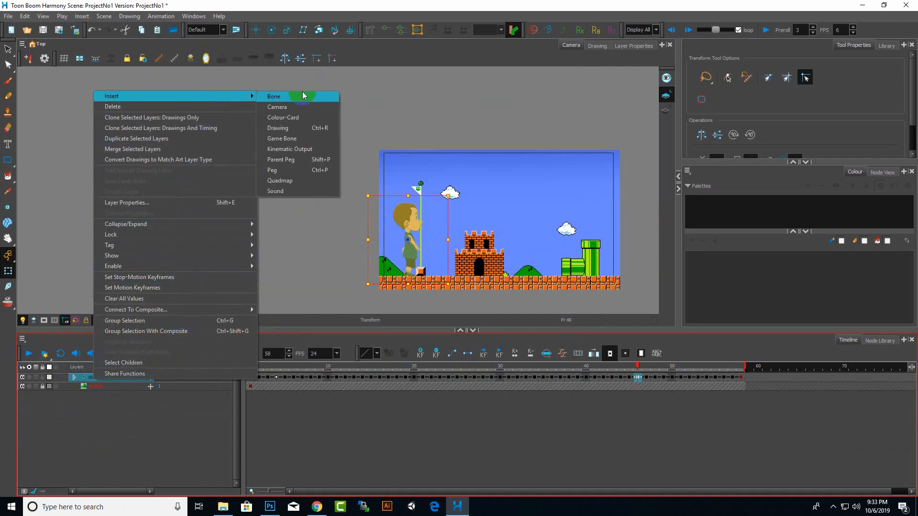
{"action": "left_click", "coordinate": [277, 171]}
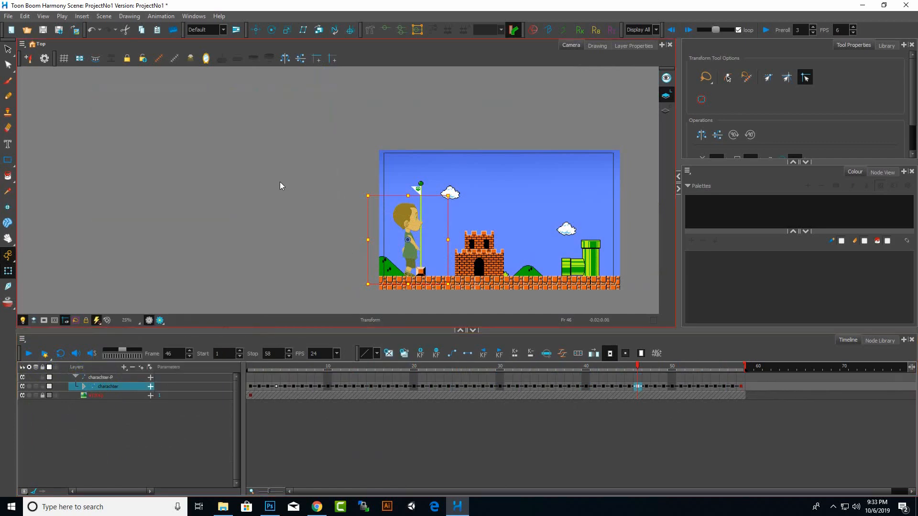
{"action": "double_click", "coordinate": [122, 377]}
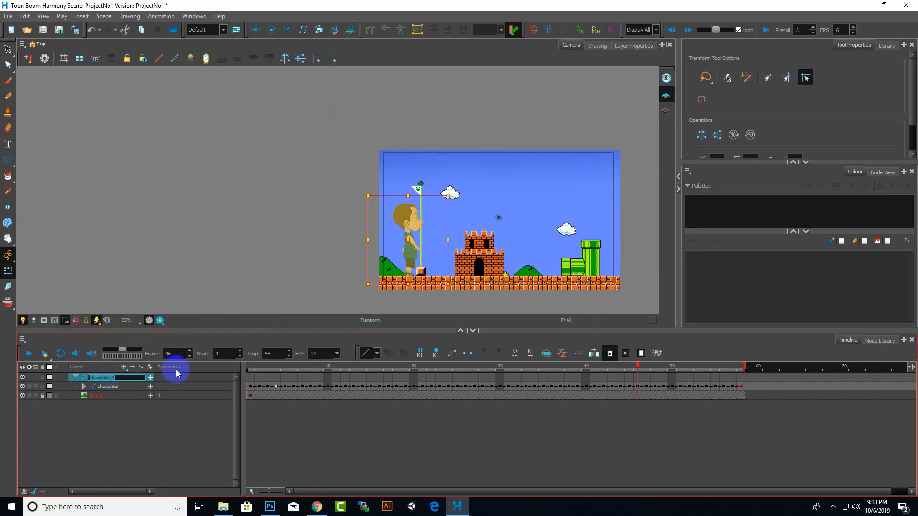
{"action": "type", "text": "movement"}
{"action": "key", "text": "Return"}
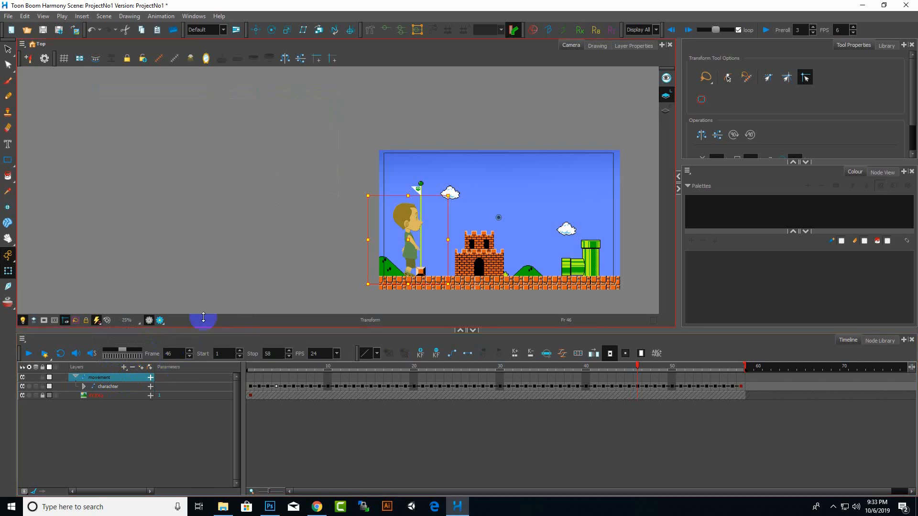
Insert a keyframe on the movement peg at frame 1, and at frame 58 move the boy along the ground past the green pipes.
{"action": "left_click", "coordinate": [250, 379]}
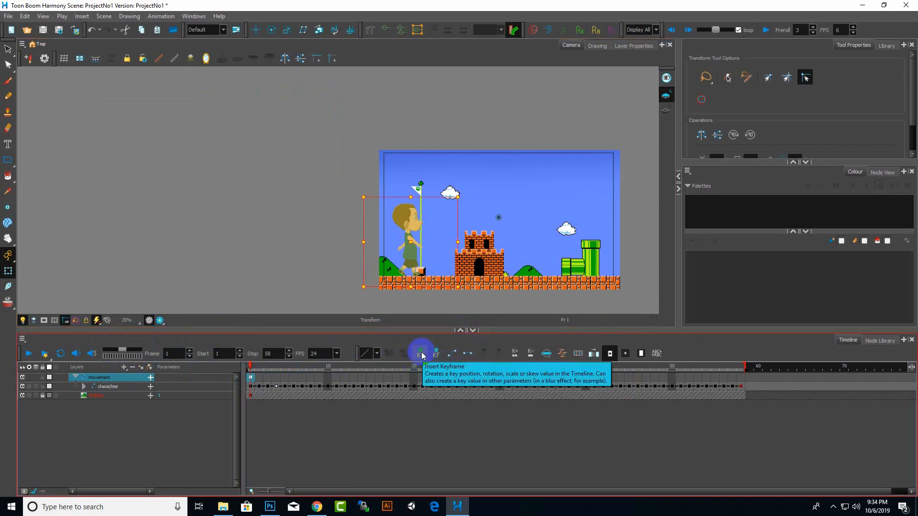
{"action": "left_click", "coordinate": [742, 379]}
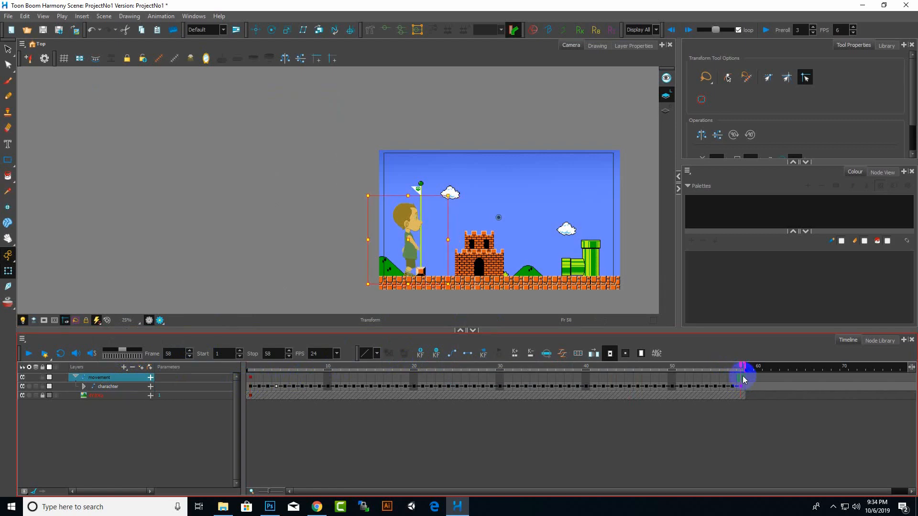
{"action": "left_click", "coordinate": [420, 274]}
{"action": "left_click_drag", "start_coordinate": [389, 262], "coordinate": [458, 255]}
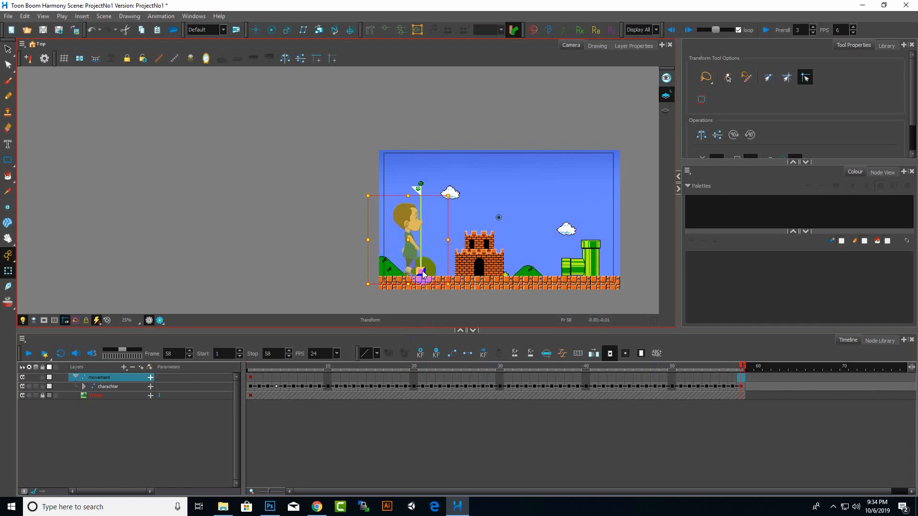
{"action": "scroll", "coordinate": [414, 264], "scroll_direction": "up", "scroll_amount": 1}
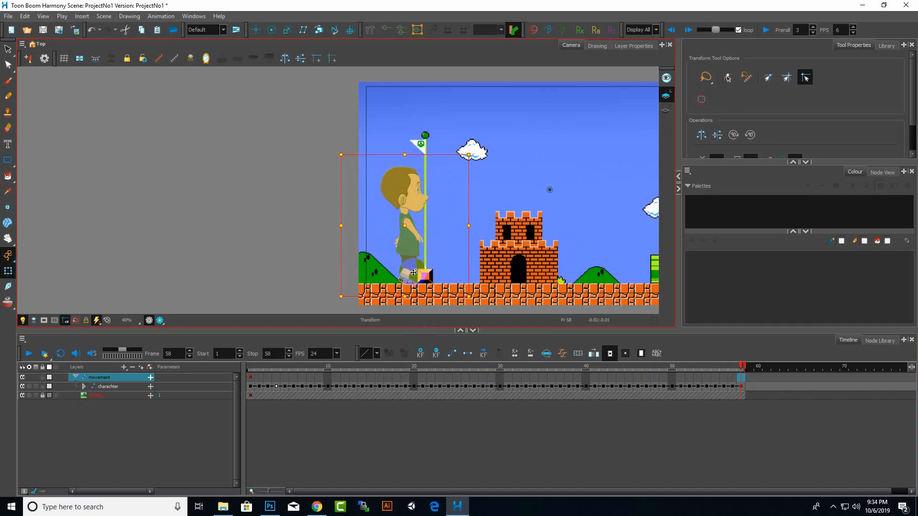
{"action": "left_click_drag", "start_coordinate": [414, 273], "coordinate": [659, 250]}
{"action": "scroll", "coordinate": [315, 247], "scroll_direction": "down", "scroll_amount": 4}
{"action": "scroll", "coordinate": [490, 245], "scroll_direction": "up", "scroll_amount": 3}
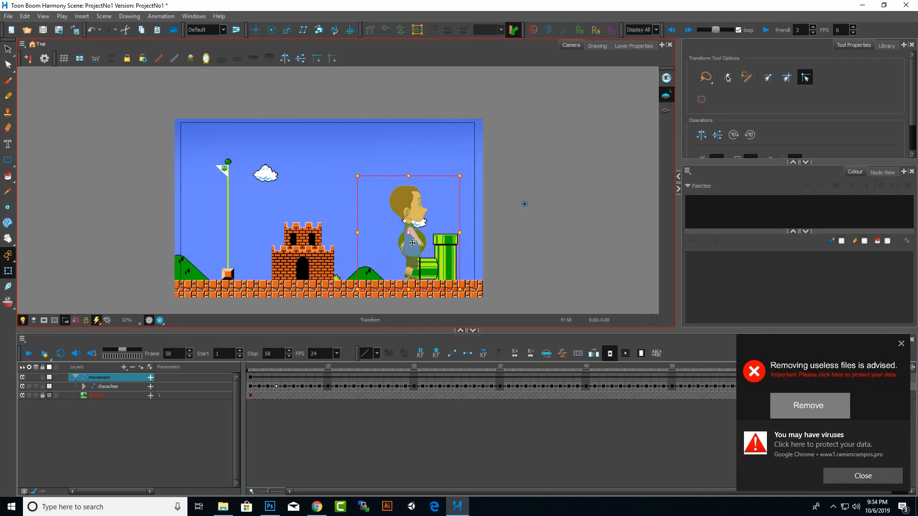
{"action": "left_click_drag", "start_coordinate": [413, 243], "coordinate": [458, 249]}
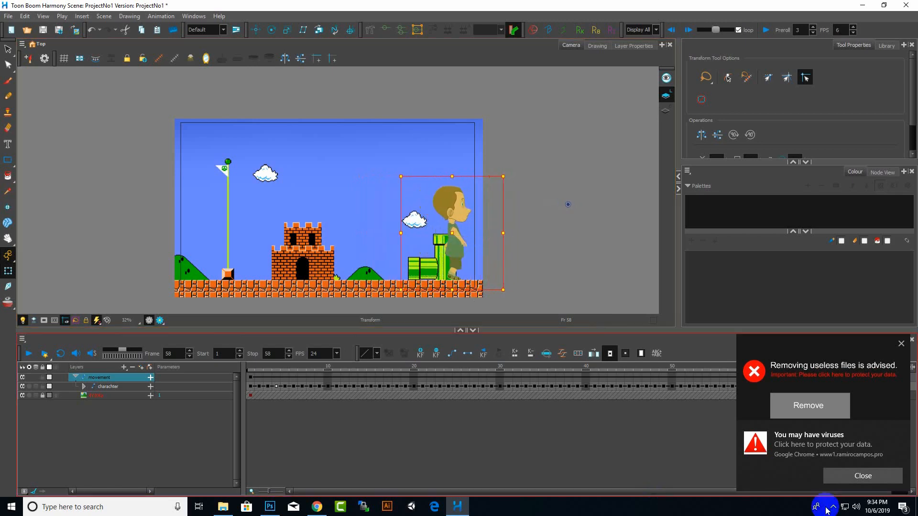
{"action": "left_click", "coordinate": [863, 476]}
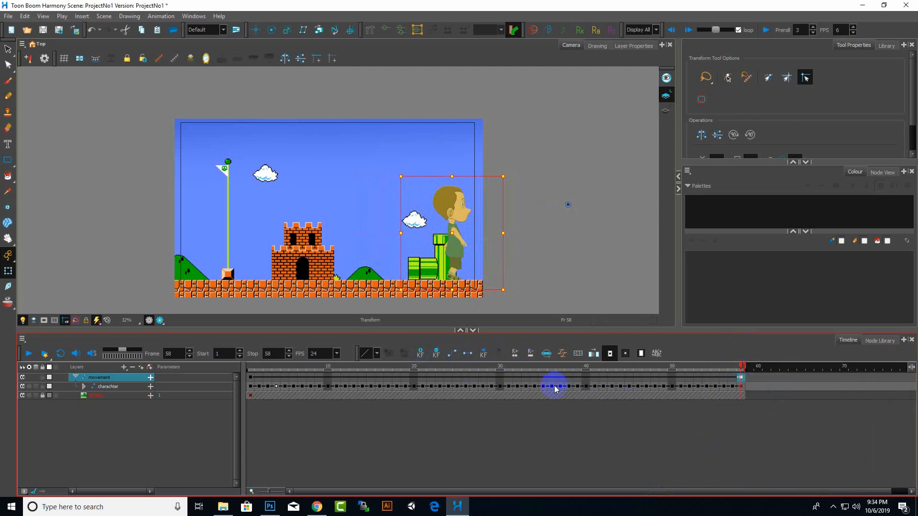
Play the animation to check the boy's walk from the flagpole across to the pipes.
{"action": "left_click", "coordinate": [30, 358]}
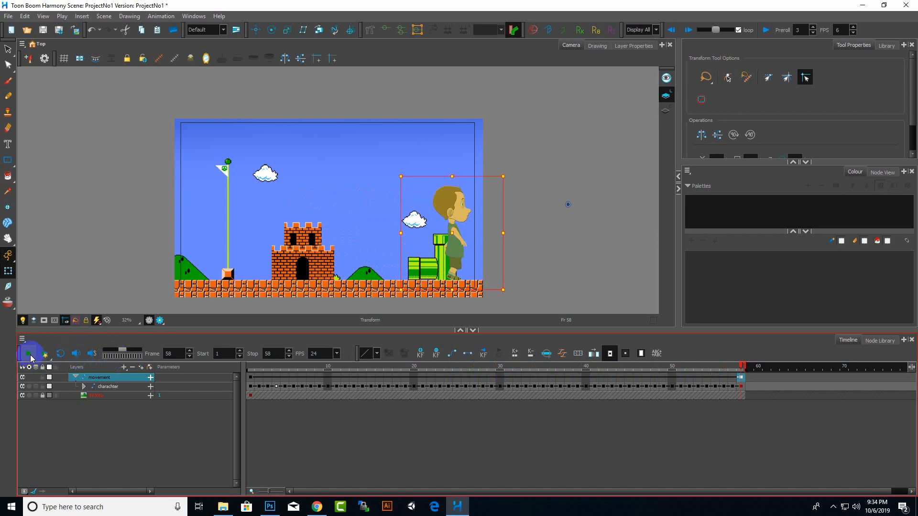
{"action": "left_click", "coordinate": [31, 358]}
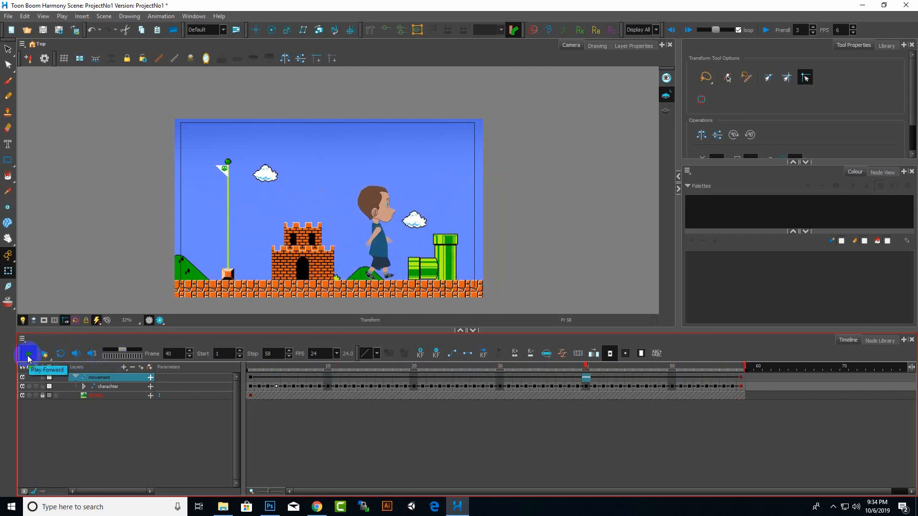
{"action": "left_click", "coordinate": [29, 356]}
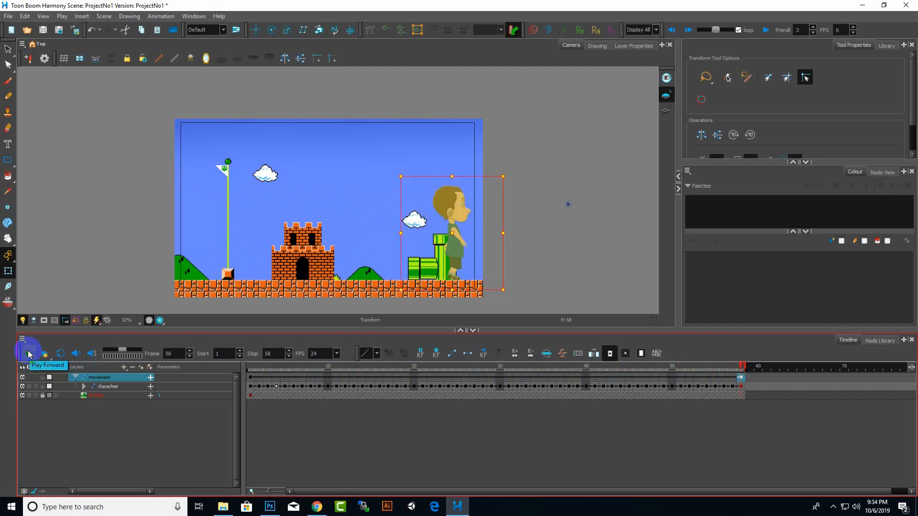
Set the playback frame rate to 12 FPS and play the animation at that speed.
{"action": "double_click", "coordinate": [314, 354]}
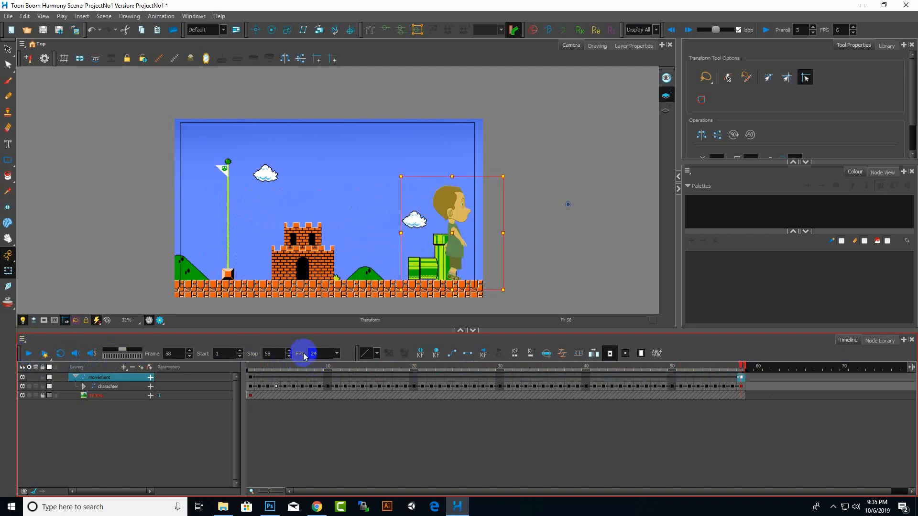
{"action": "left_click", "coordinate": [336, 354]}
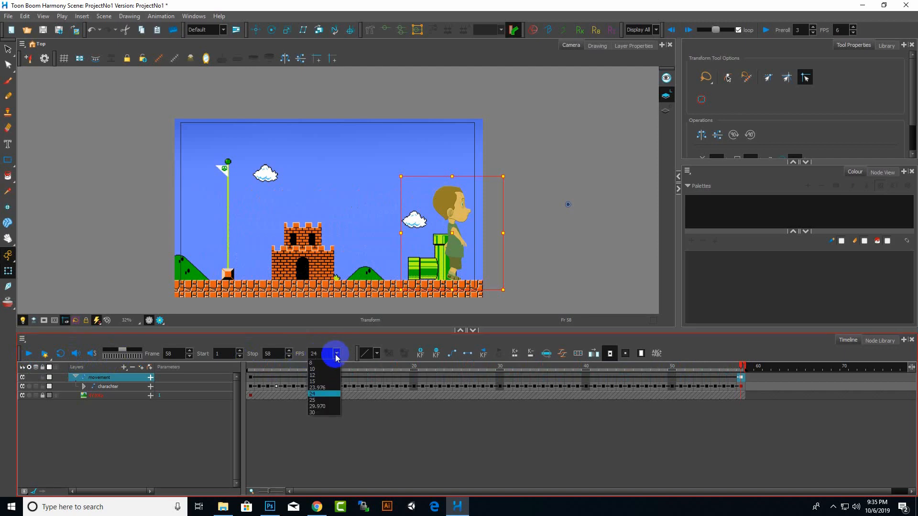
{"action": "left_click", "coordinate": [322, 375]}
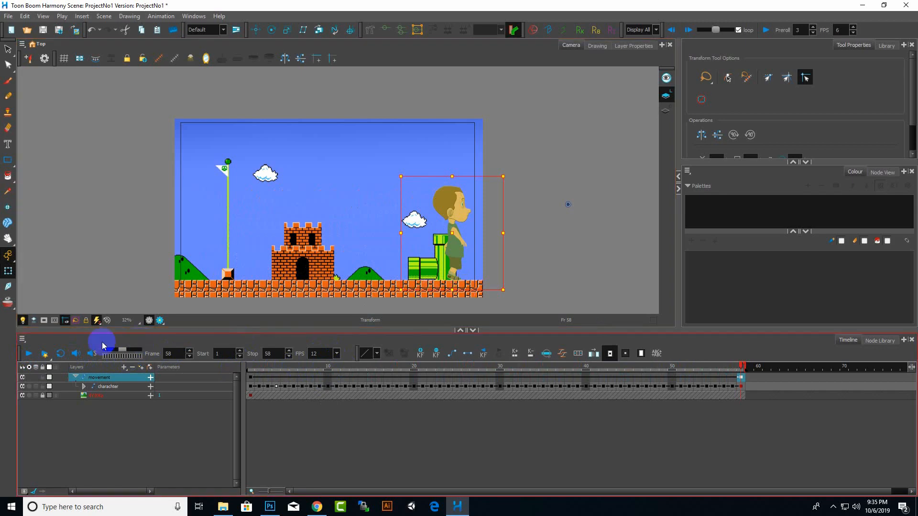
{"action": "left_click", "coordinate": [29, 354]}
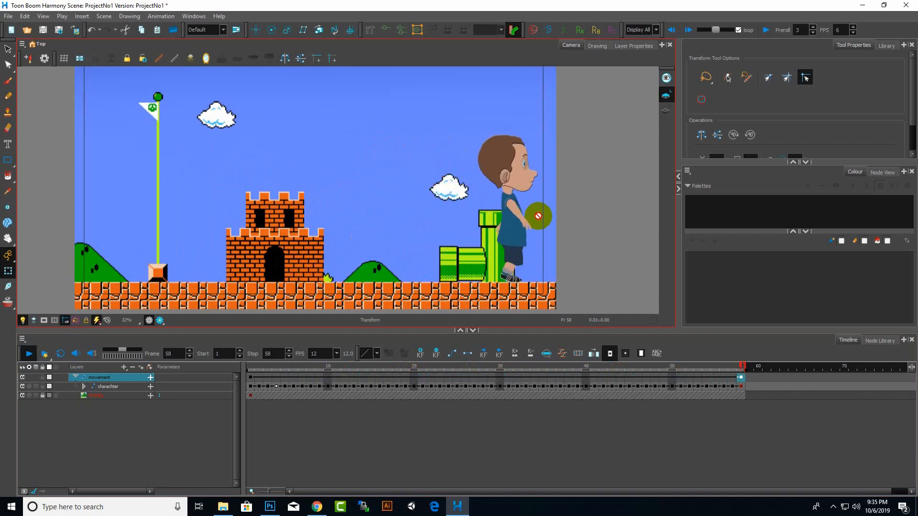
{"action": "left_click", "coordinate": [28, 354]}
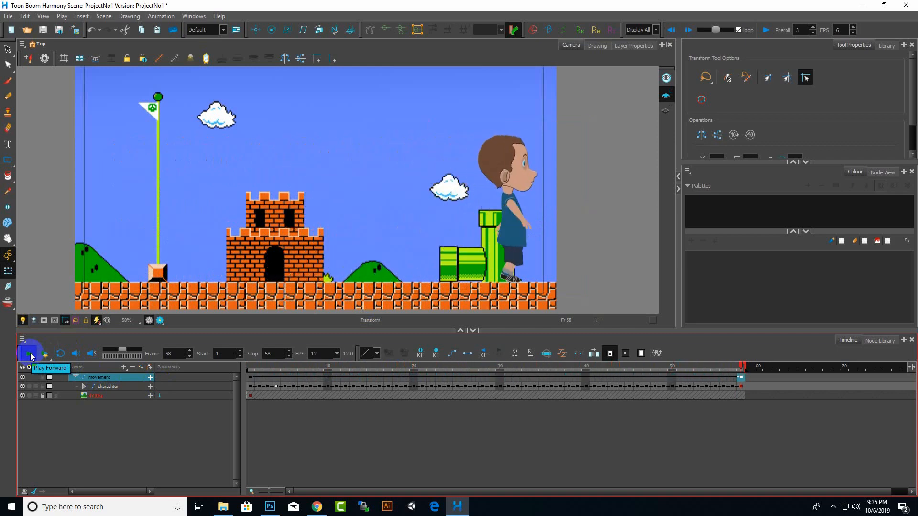
Save the scene and collapse the movement peg's layers in the timeline.
{"action": "scroll", "coordinate": [173, 268], "scroll_direction": "down", "scroll_amount": 1}
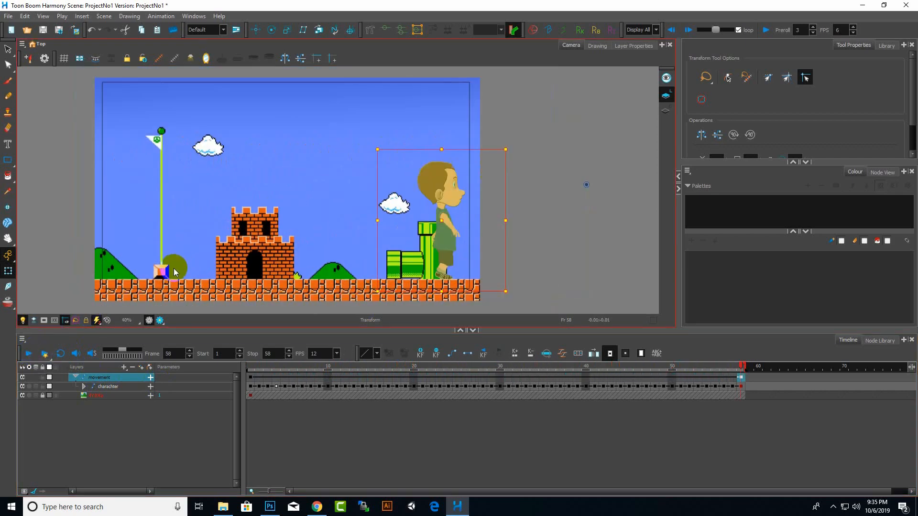
{"action": "scroll", "coordinate": [174, 268], "scroll_direction": "down", "scroll_amount": 1}
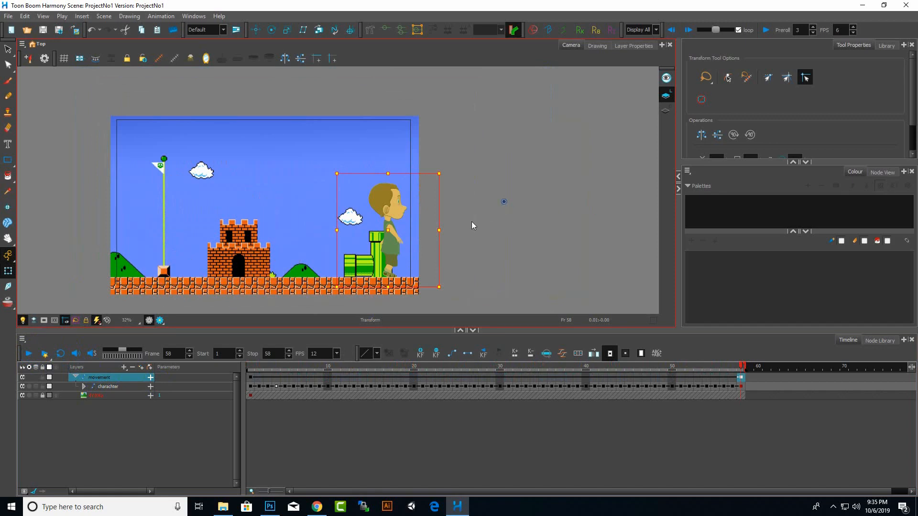
{"action": "scroll", "coordinate": [472, 223], "scroll_direction": "down", "scroll_amount": 2}
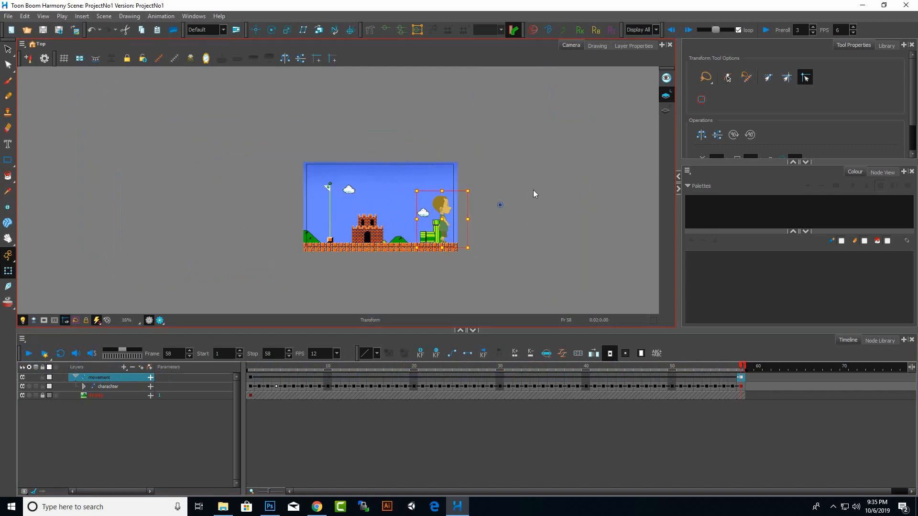
{"action": "scroll", "coordinate": [533, 190], "scroll_direction": "up", "scroll_amount": 2}
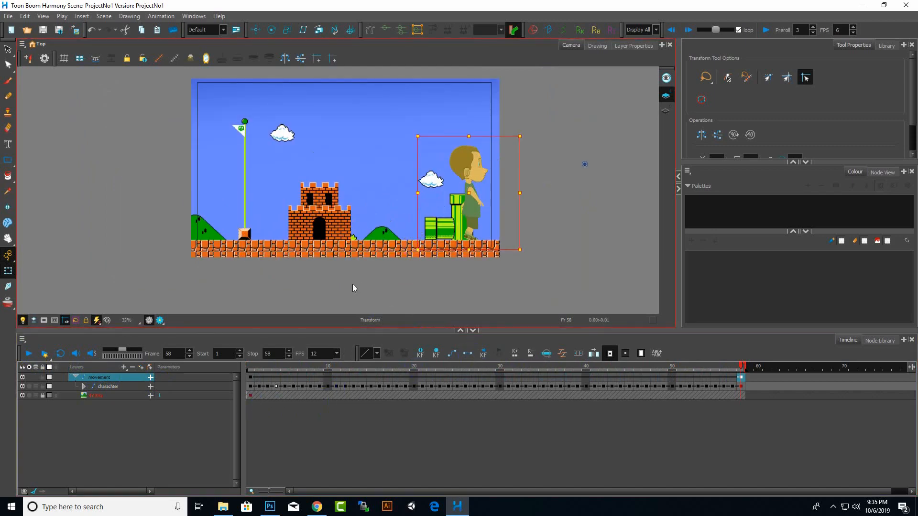
{"action": "left_click", "coordinate": [75, 377]}
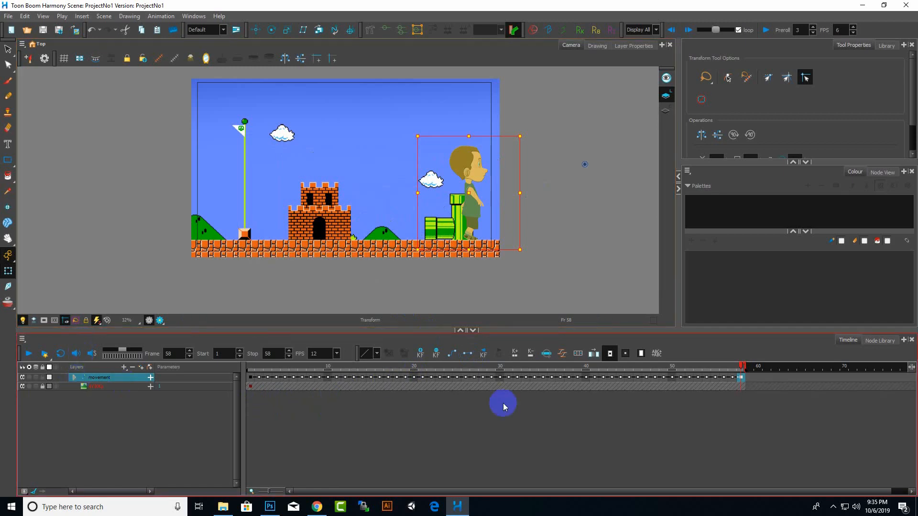
{"action": "scroll", "coordinate": [381, 248], "scroll_direction": "down", "scroll_amount": 1}
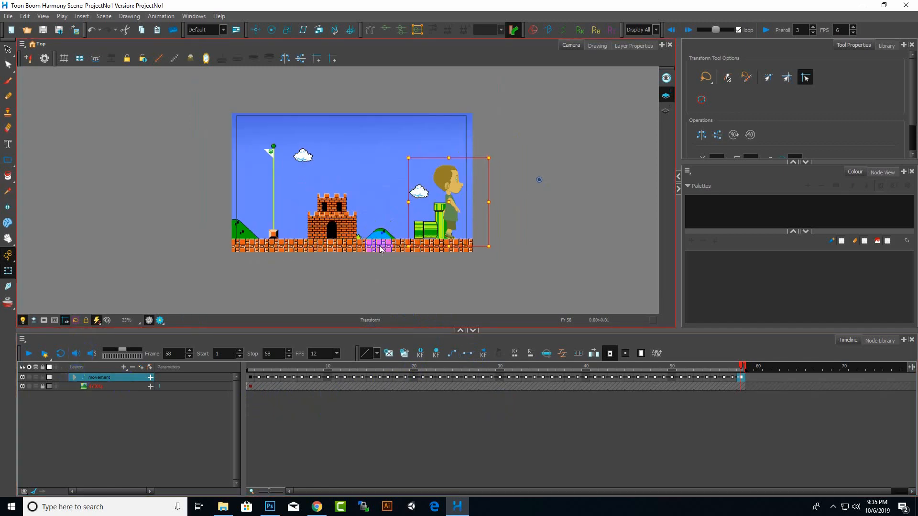